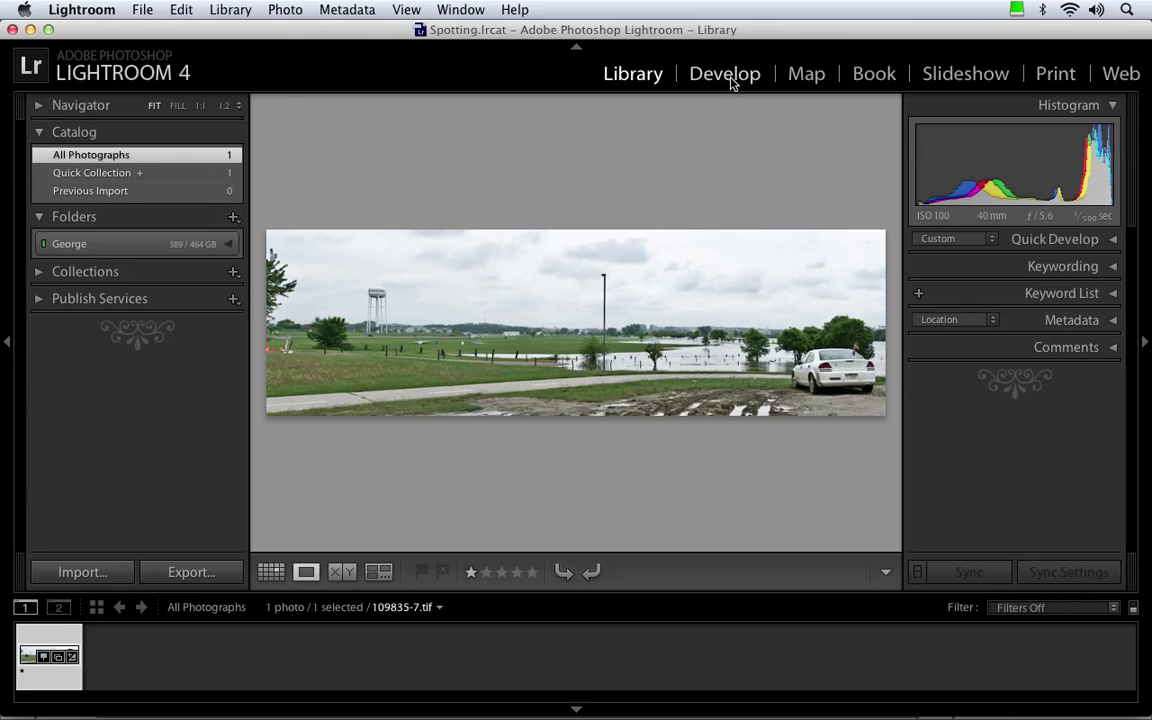
# Step: Open the panorama in the Develop module and reset all its develop settings
pyautogui.click(725, 75)
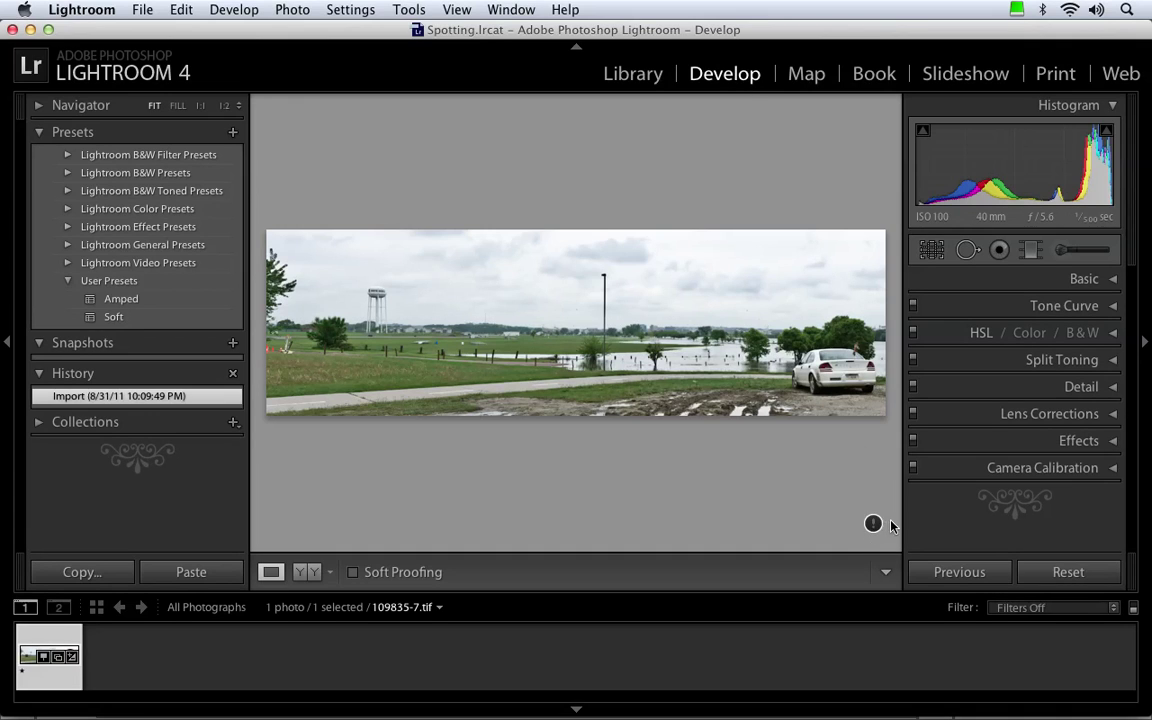
pyautogui.click(1050, 576)
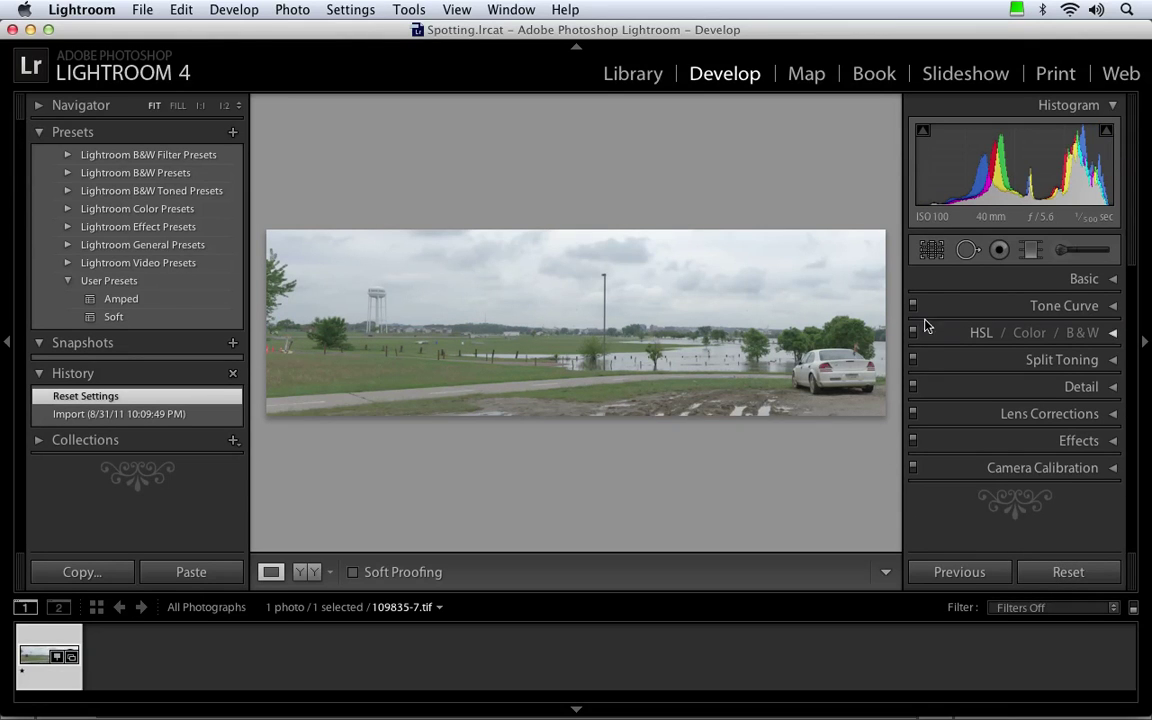
# Step: Remove the bird in the sky with the Spot Removal tool in Clone mode, using size 18 at 100 opacity
pyautogui.click(969, 254)
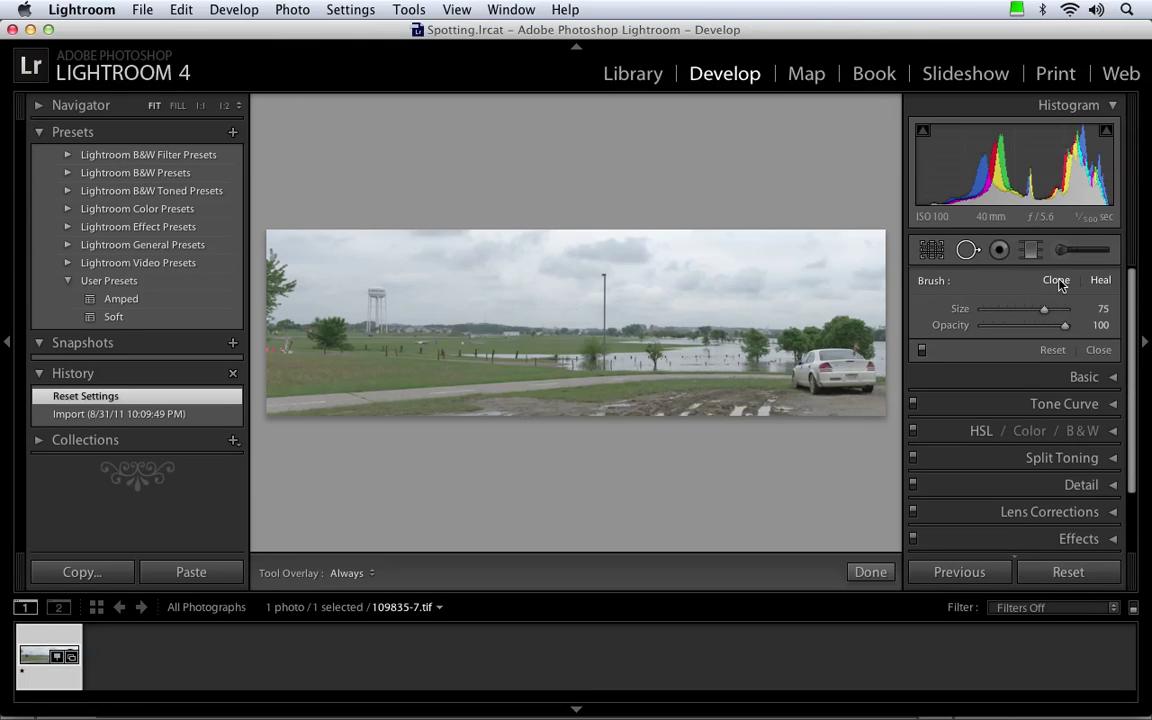
pyautogui.hotkey('shift', 't')
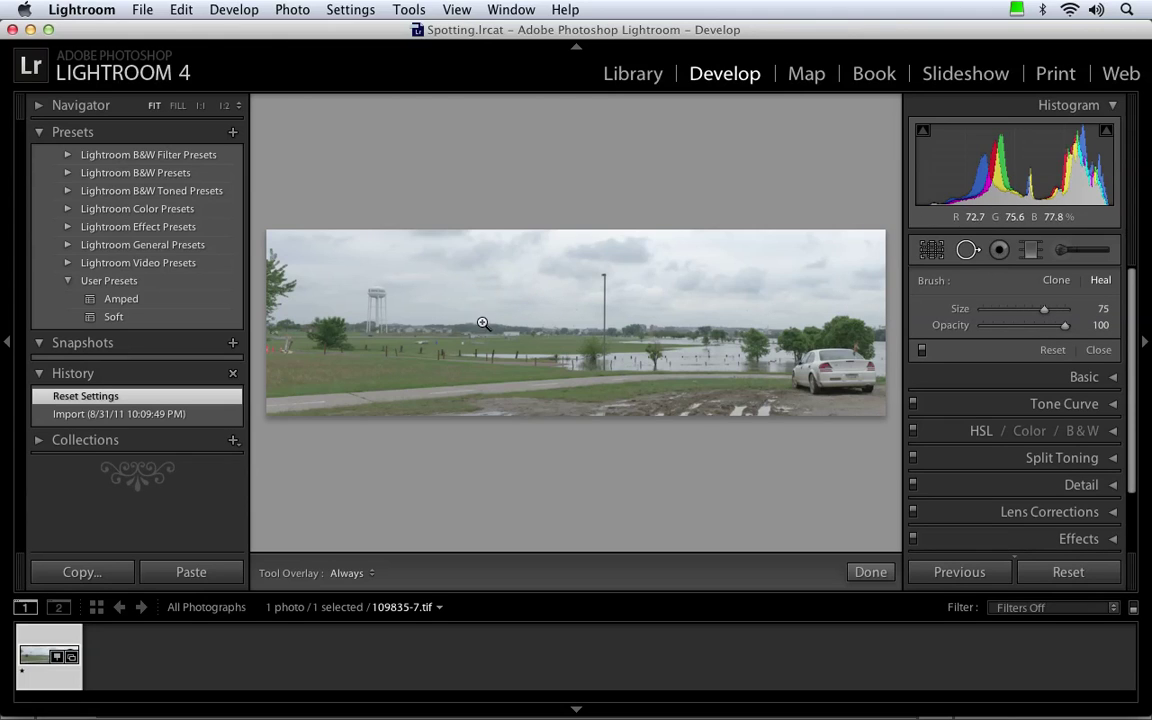
pyautogui.click(577, 314)
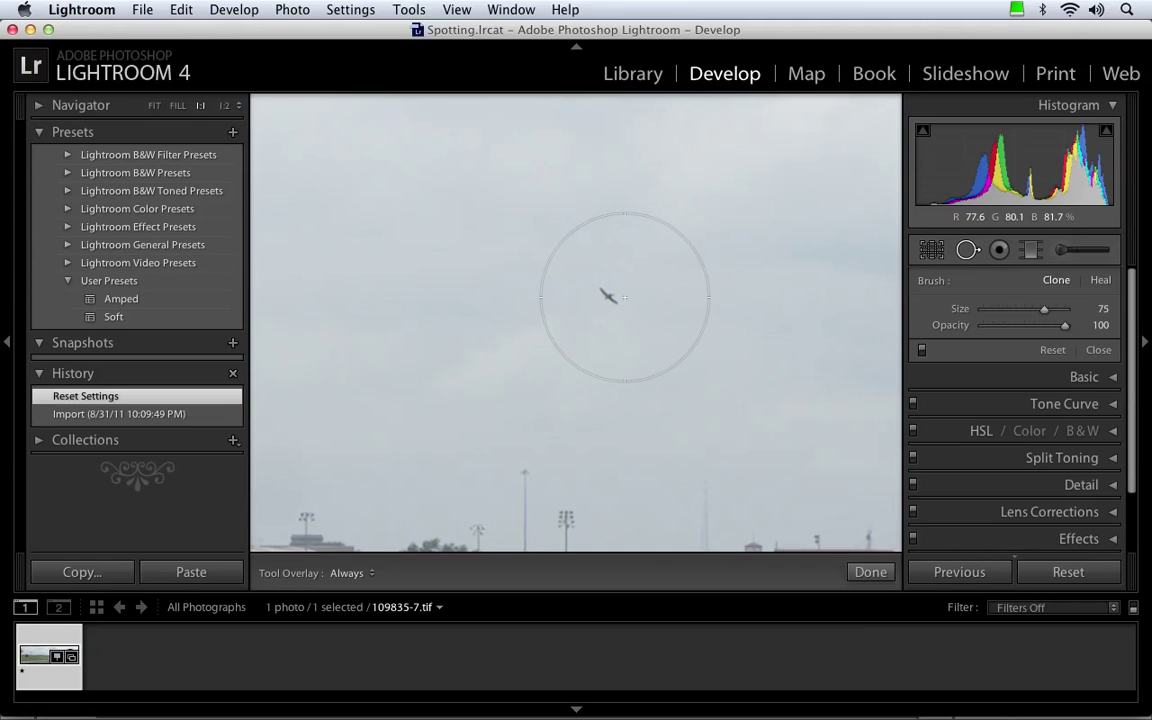
pyautogui.moveTo(1047, 315); pyautogui.dragTo(1008, 310)
pyautogui.press('[')
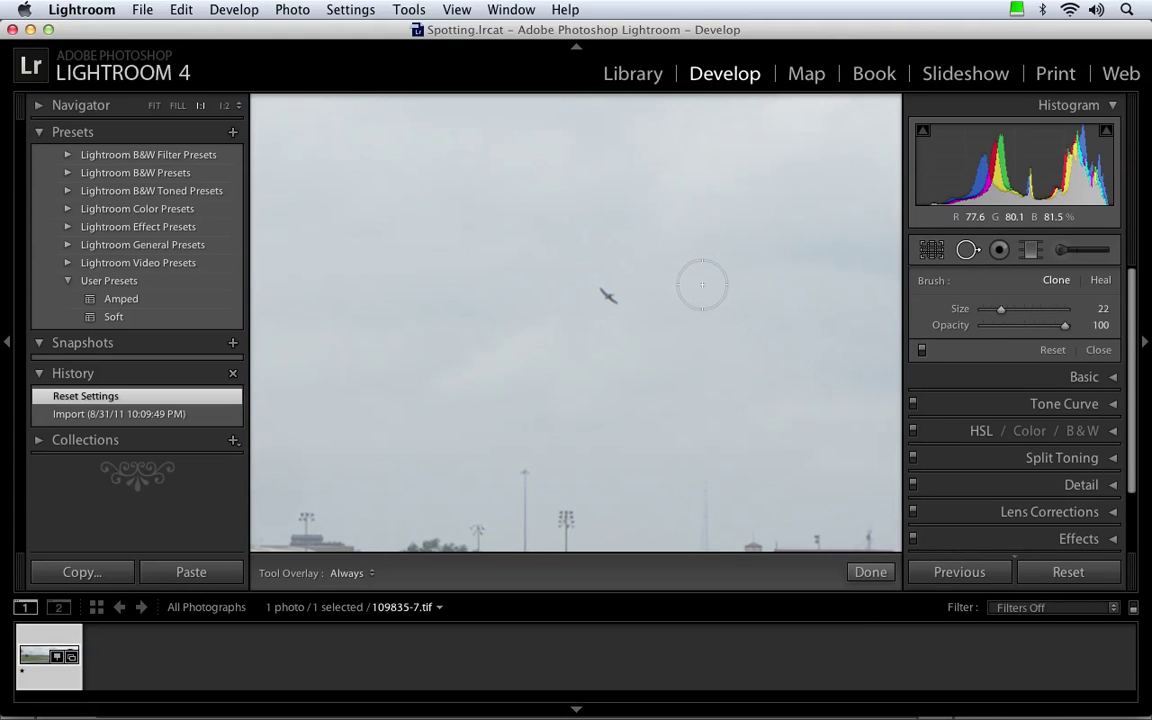
pyautogui.press('[')
pyautogui.press(']')
pyautogui.press(']')
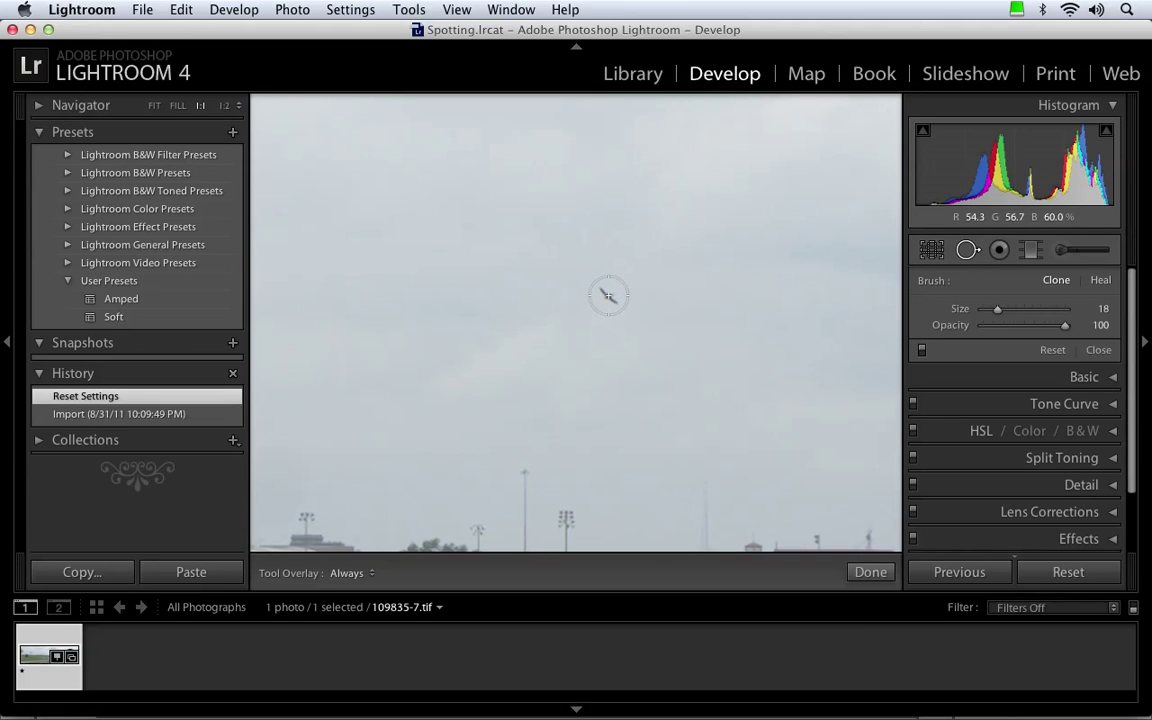
pyautogui.click(607, 295)
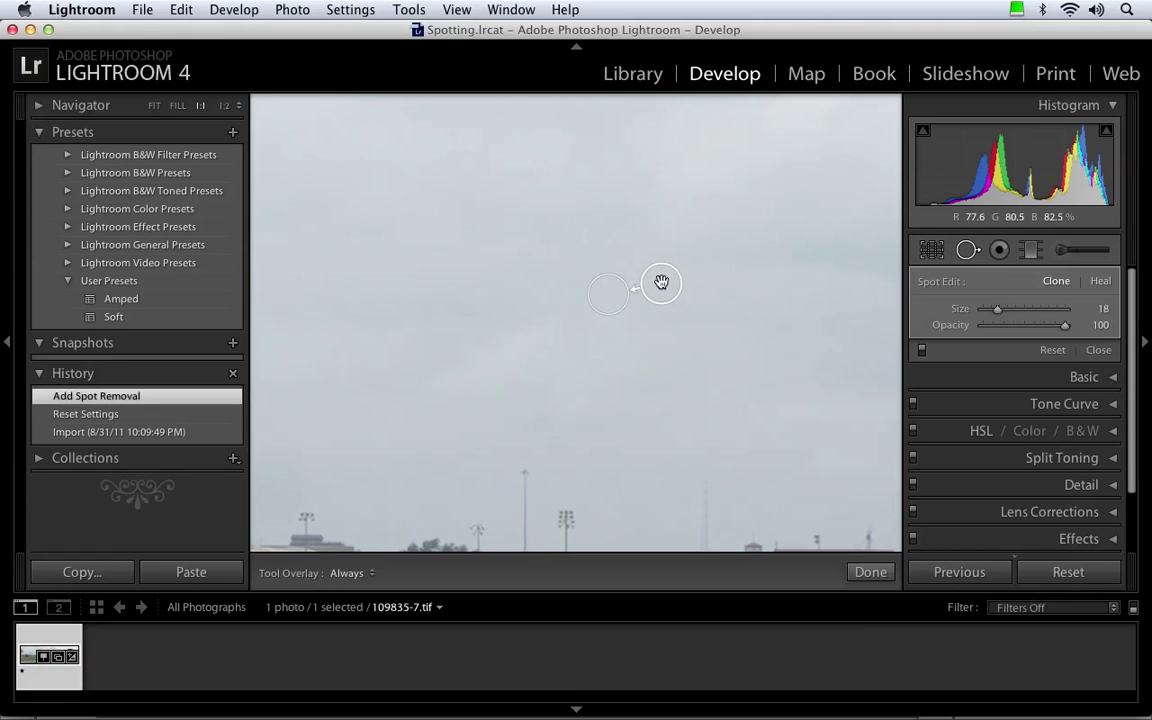
# Step: Sample the bird spot's source from clear sky to its lower right, keep the bird covered, and reduce the spot to size 16
pyautogui.moveTo(661, 282); pyautogui.dragTo(640, 350)
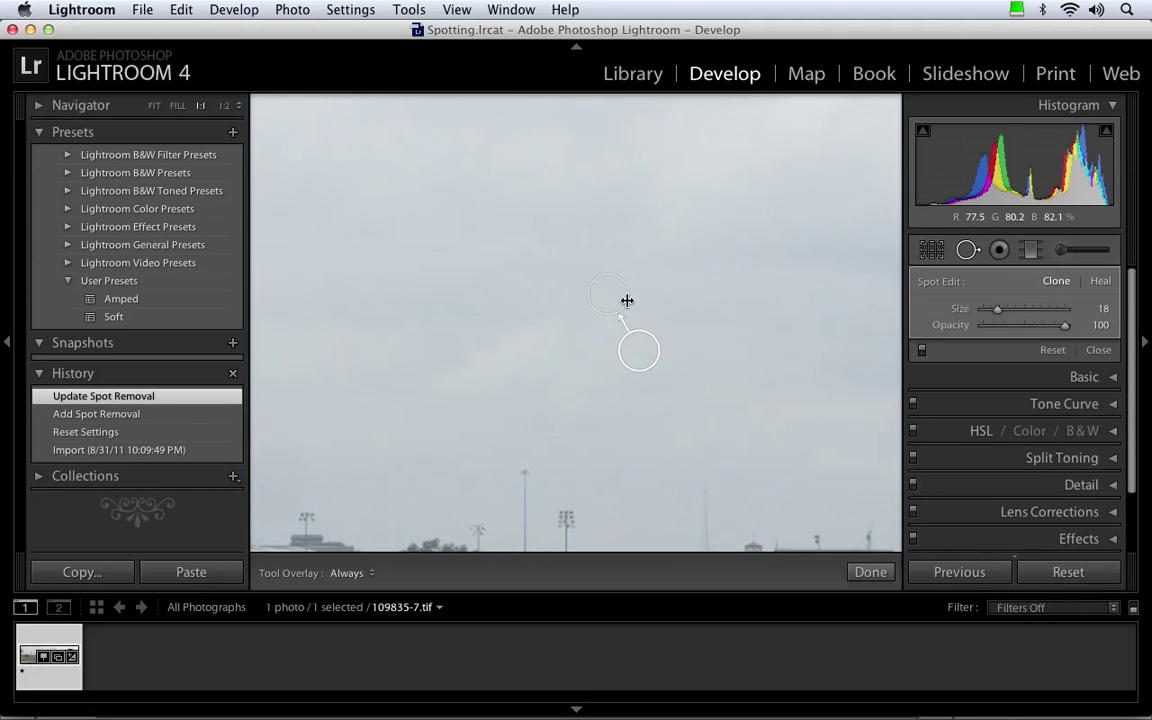
pyautogui.moveTo(608, 296); pyautogui.dragTo(655, 297)
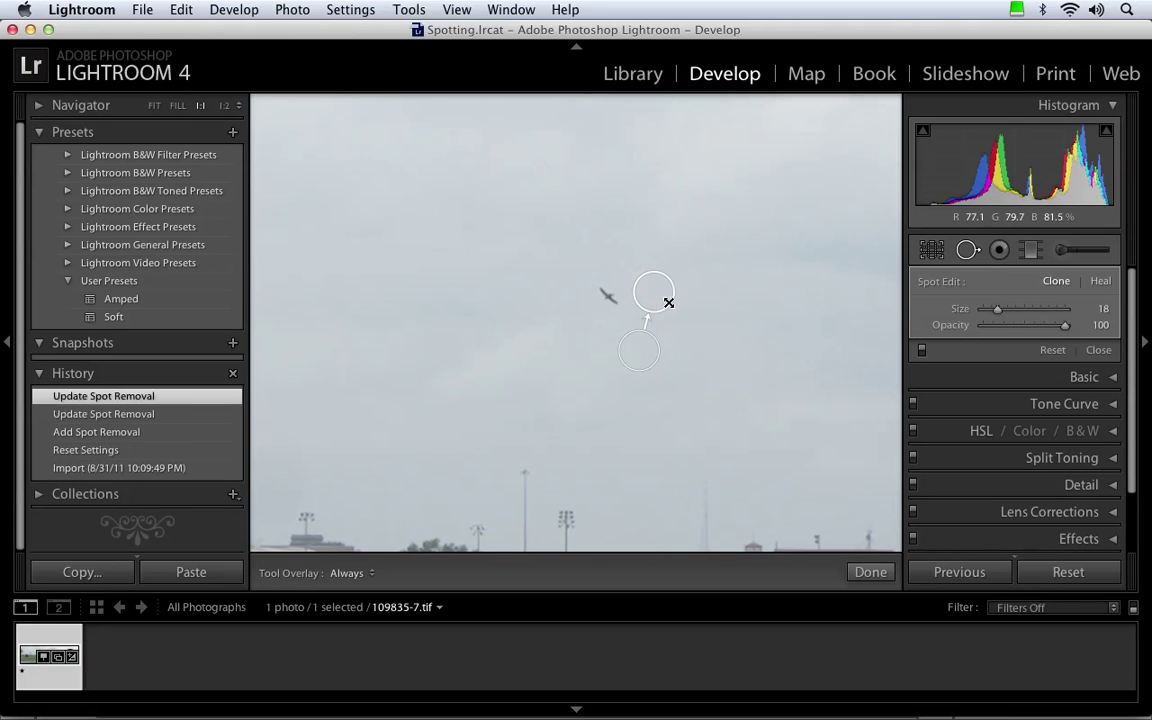
pyautogui.moveTo(643, 358); pyautogui.dragTo(681, 362)
pyautogui.moveTo(660, 292); pyautogui.dragTo(613, 297)
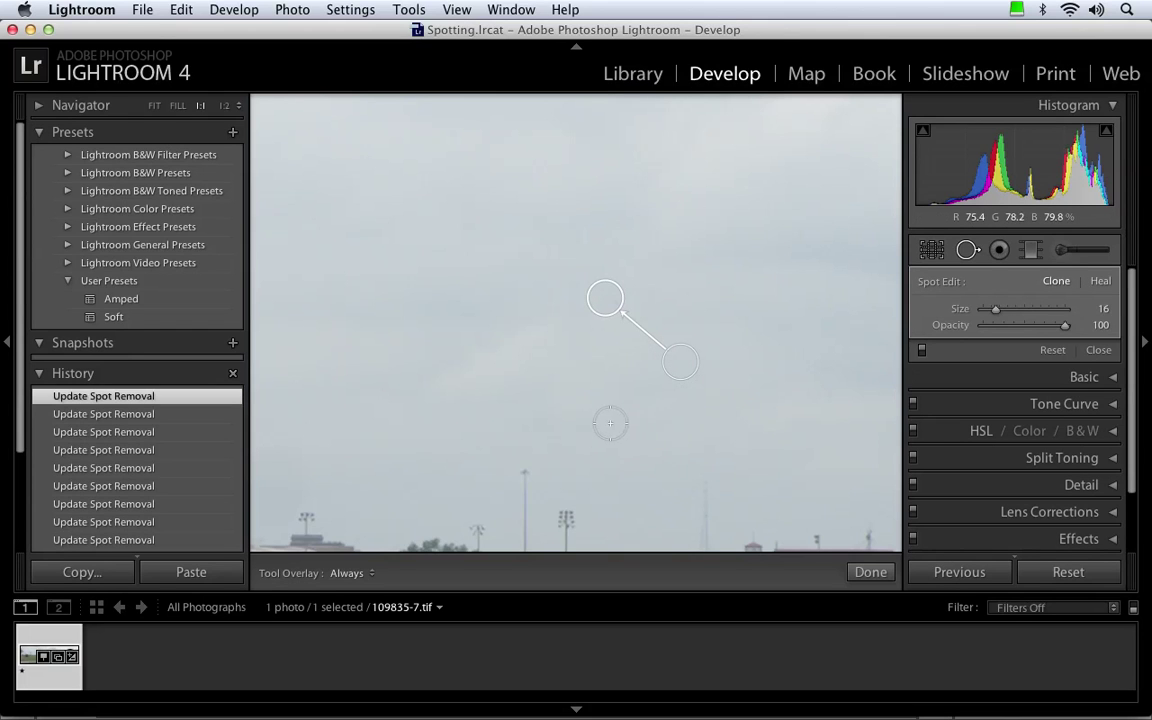
# Step: Clone over the upright white barrel on the grass with a size 33 spot, sampling the grass to its left
pyautogui.moveTo(584, 433); pyautogui.dragTo(694, 226)
pyautogui.moveTo(470, 368); pyautogui.dragTo(496, 252)
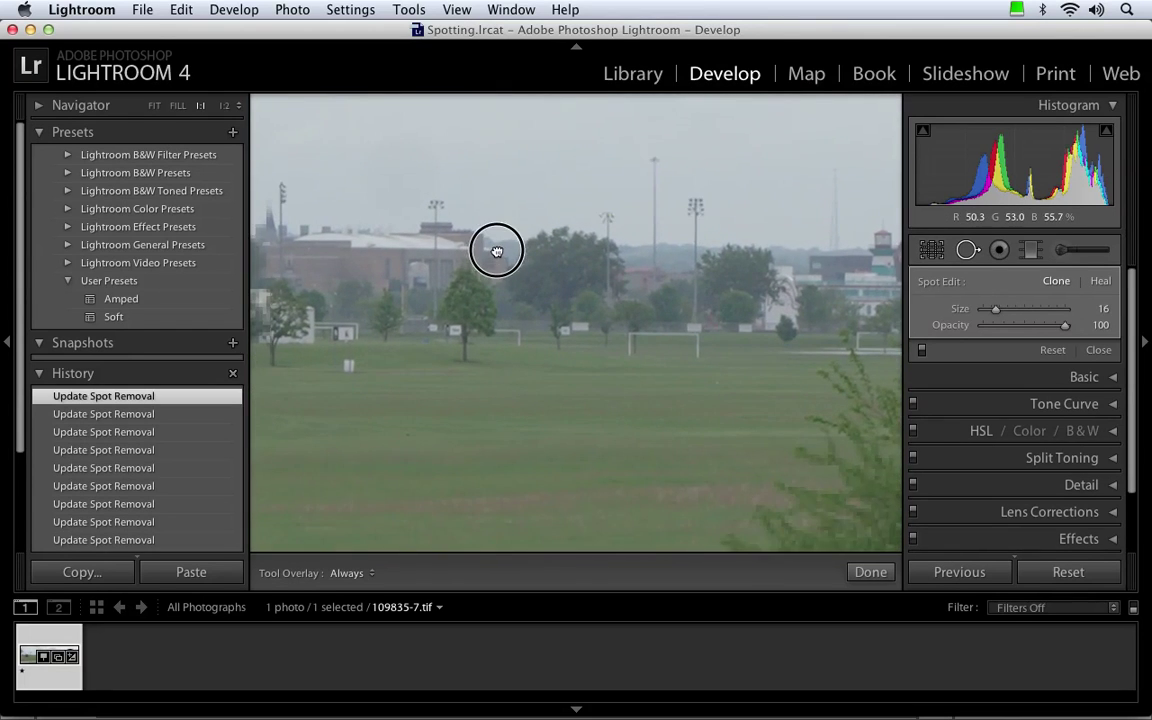
pyautogui.moveTo(593, 322); pyautogui.dragTo(450, 342)
pyautogui.moveTo(245, 405); pyautogui.dragTo(753, 339)
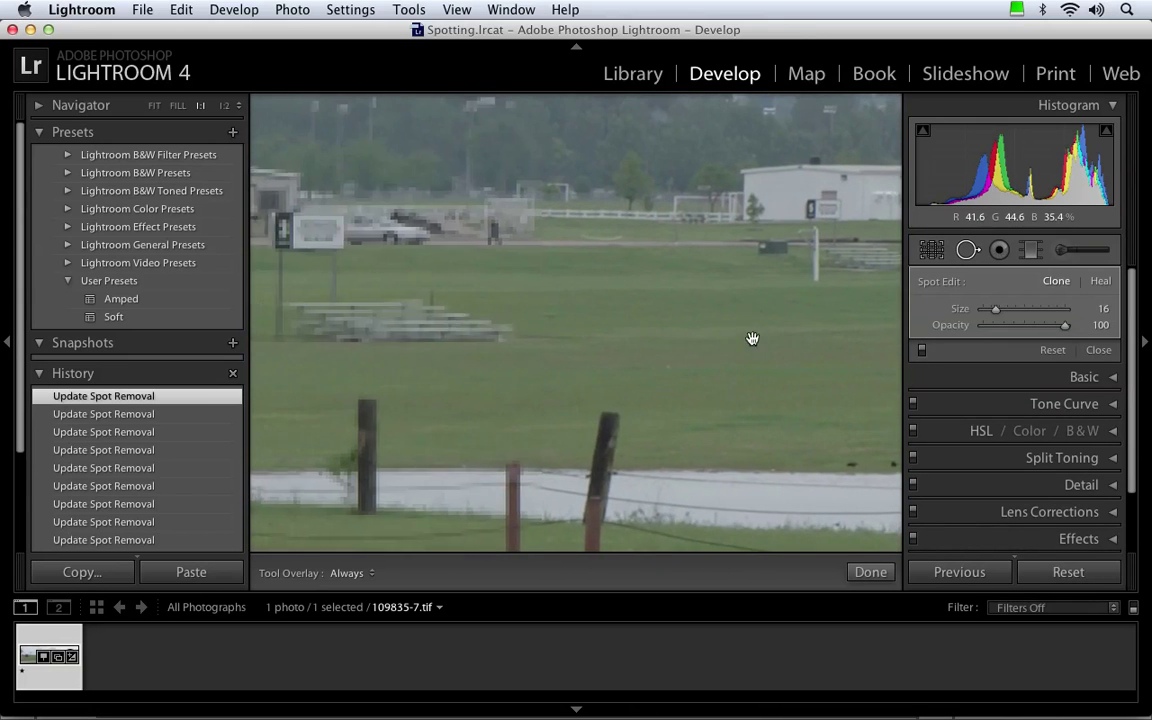
pyautogui.moveTo(513, 342); pyautogui.dragTo(591, 347)
pyautogui.moveTo(406, 378); pyautogui.dragTo(586, 378)
pyautogui.moveTo(484, 380); pyautogui.dragTo(625, 380)
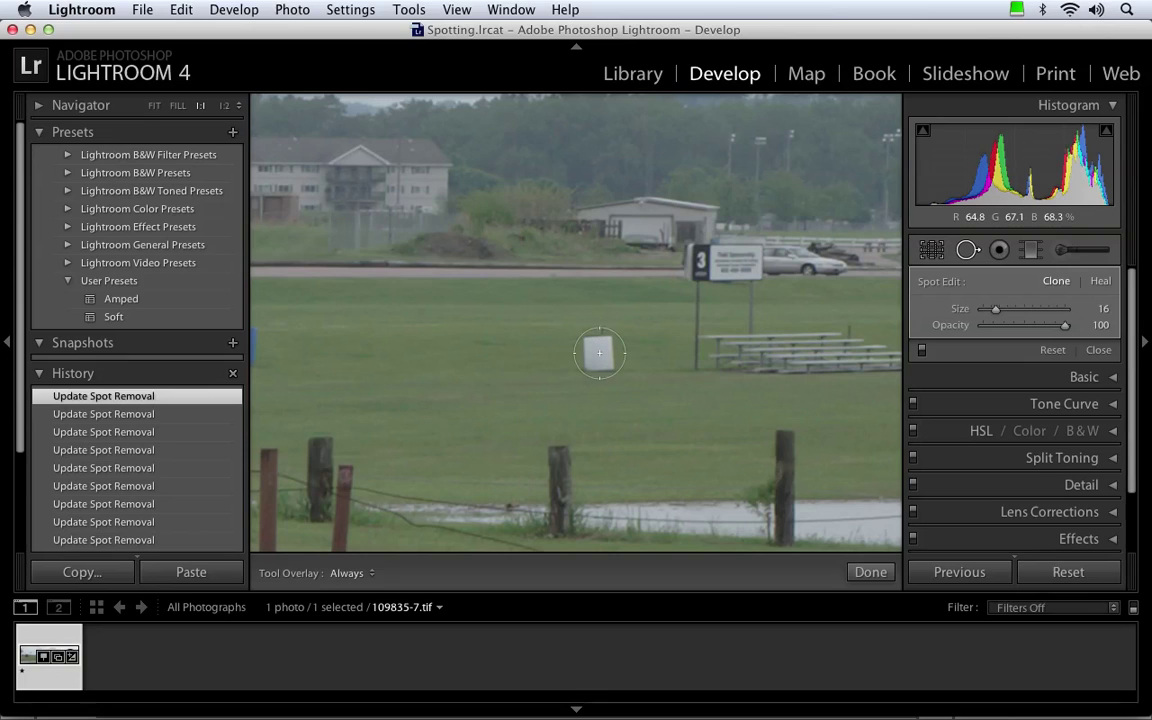
pyautogui.scroll(2, 599, 352)
pyautogui.click(599, 352)
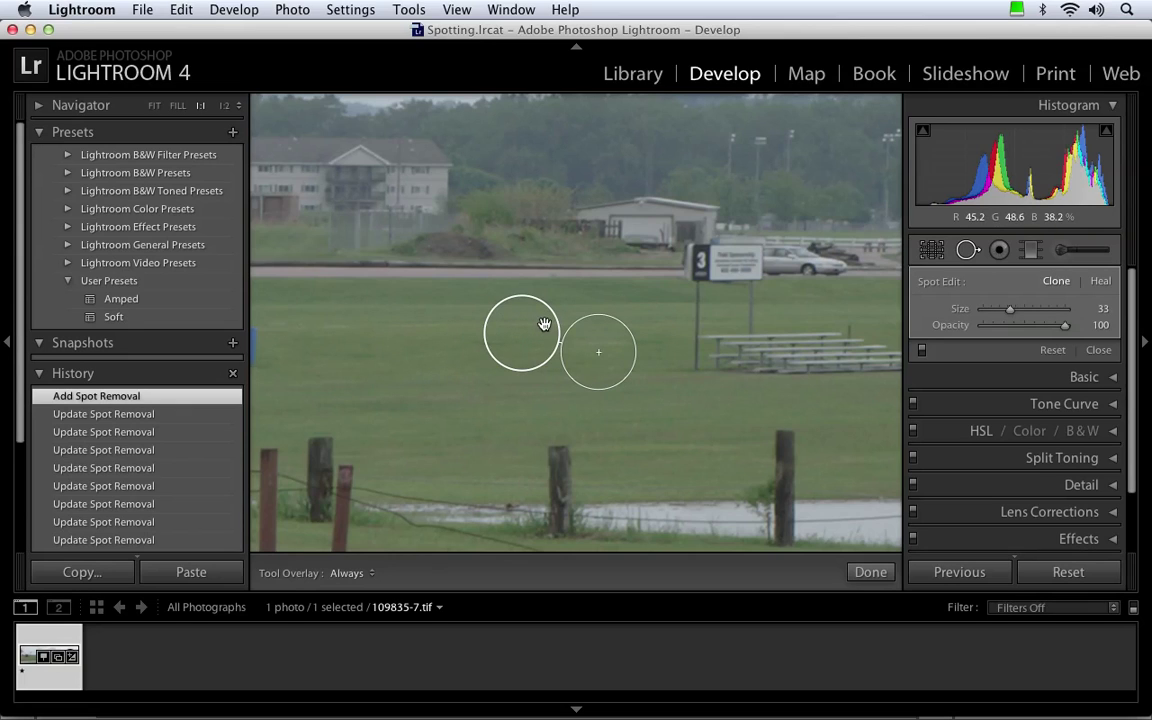
pyautogui.moveTo(532, 332); pyautogui.dragTo(427, 346)
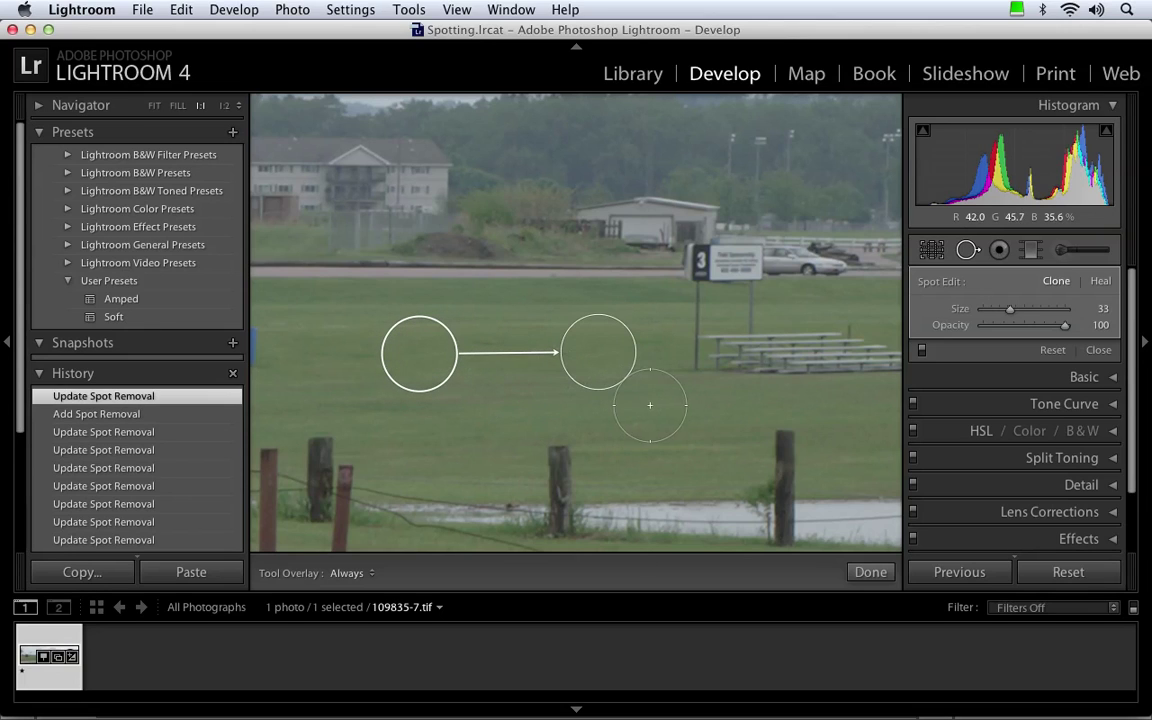
# Step: Check the barrel area without the tool overlay, then delete the clone spot covering the white barrel
pyautogui.click(1098, 350)
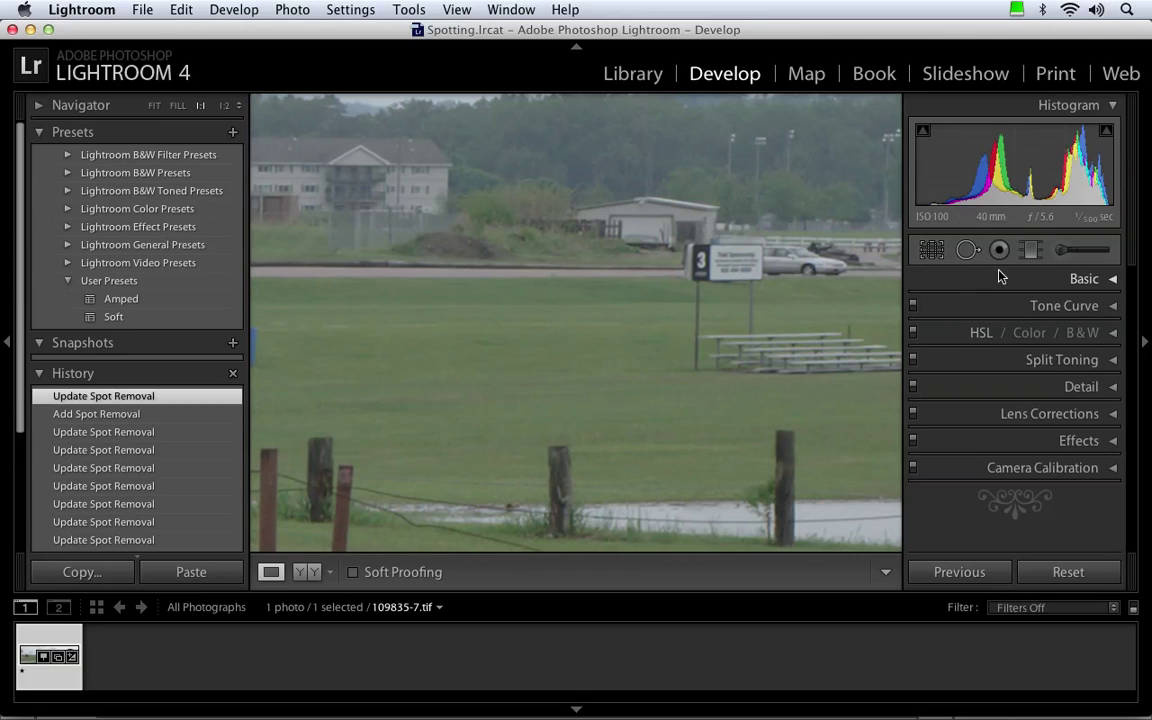
pyautogui.click(967, 250)
pyautogui.click(595, 348)
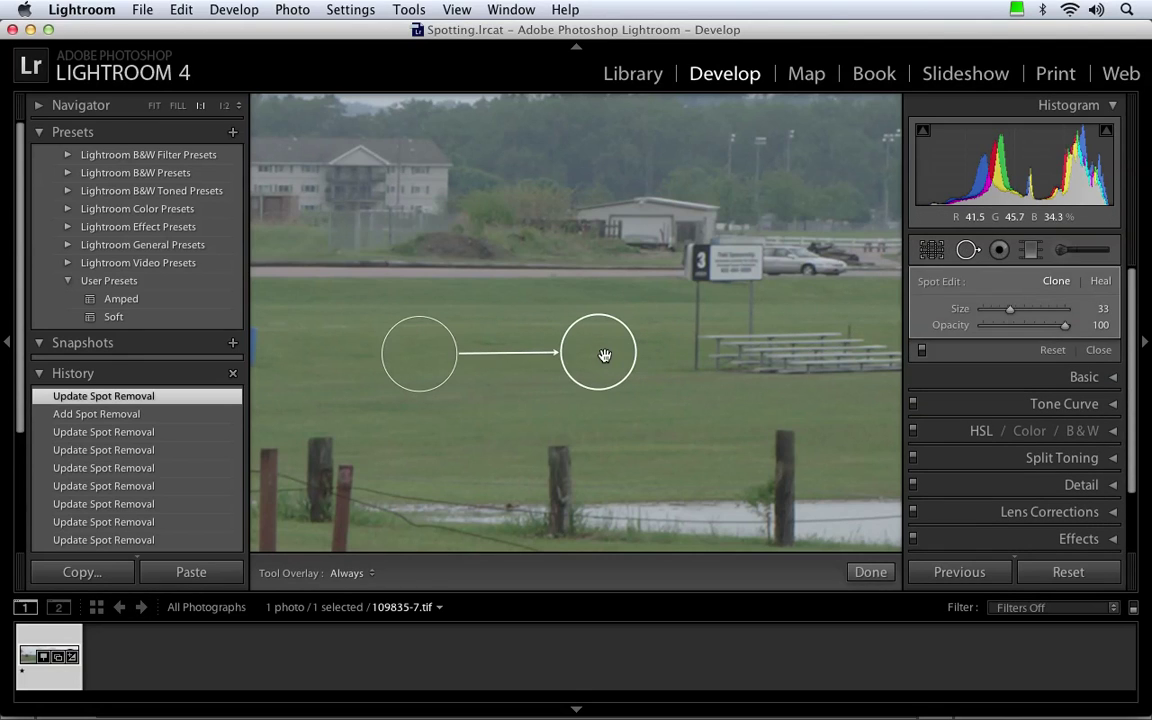
pyautogui.press('Delete')
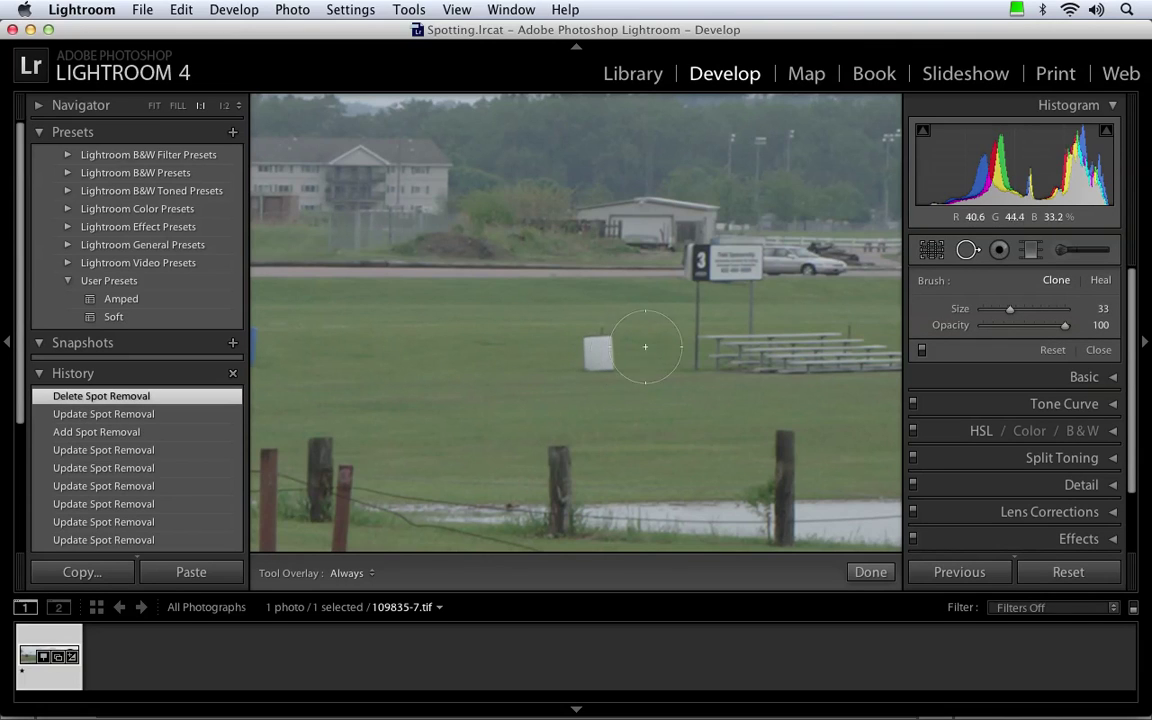
# Step: Remove the upright white barrel with a size 33 spot in Heal mode, sampling the grass to its left
pyautogui.click(1099, 282)
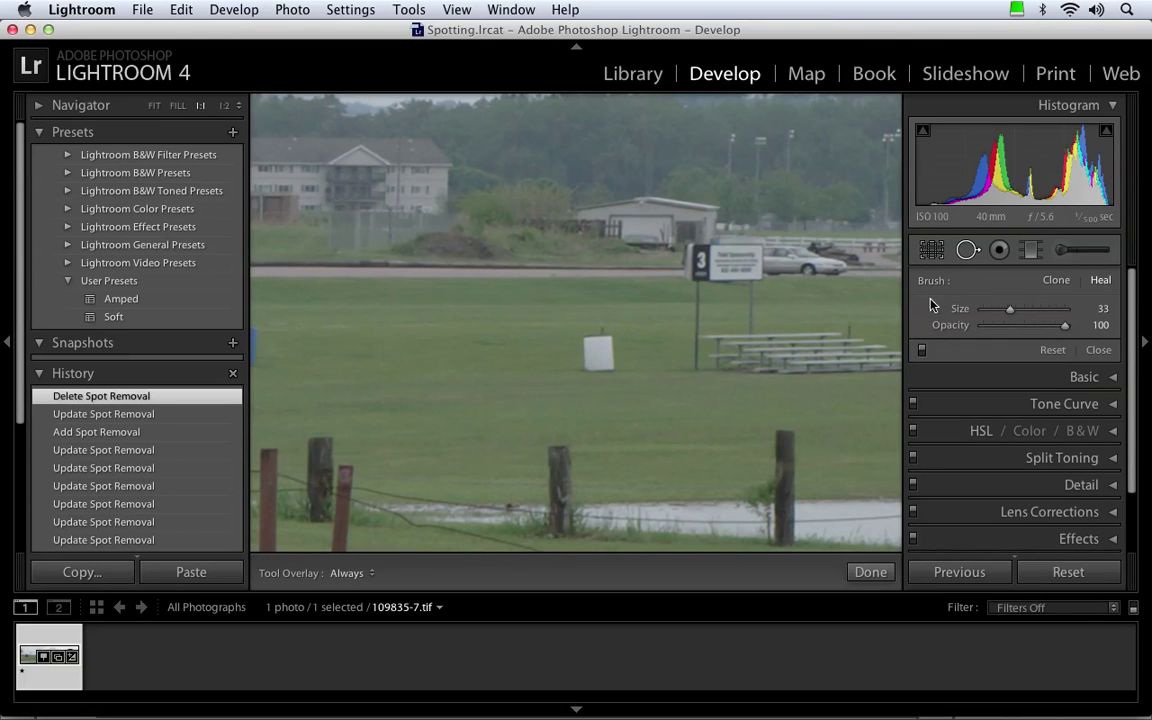
pyautogui.click(596, 350)
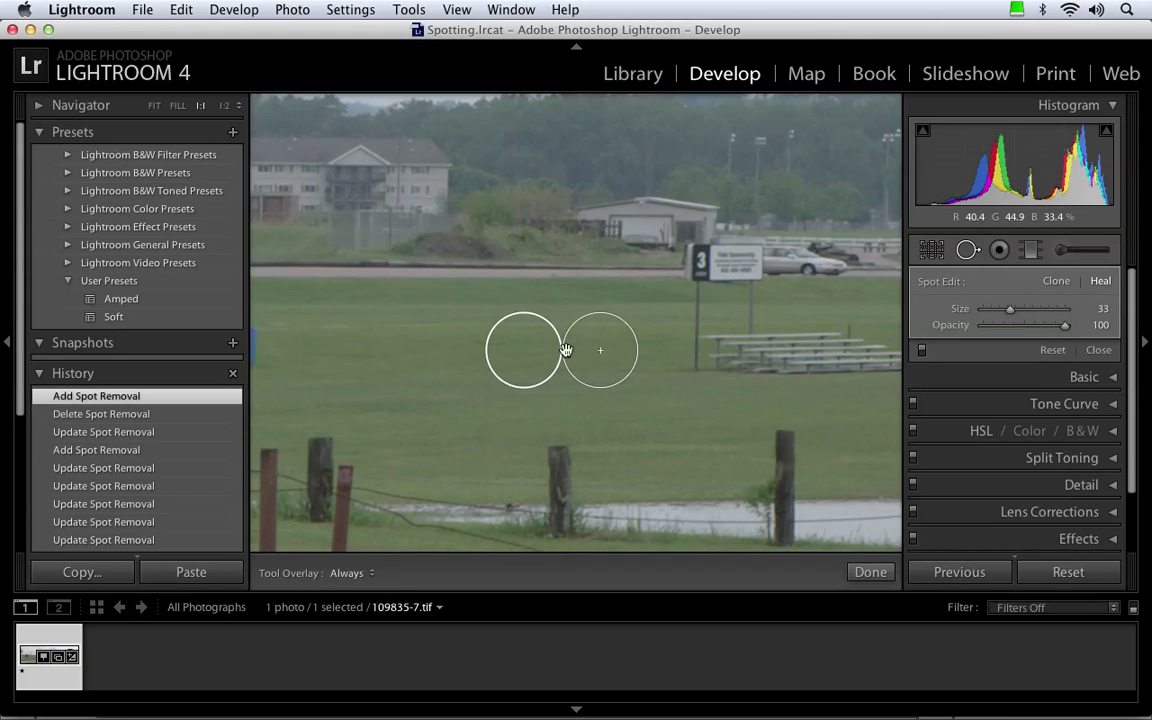
pyautogui.moveTo(514, 350); pyautogui.dragTo(423, 350)
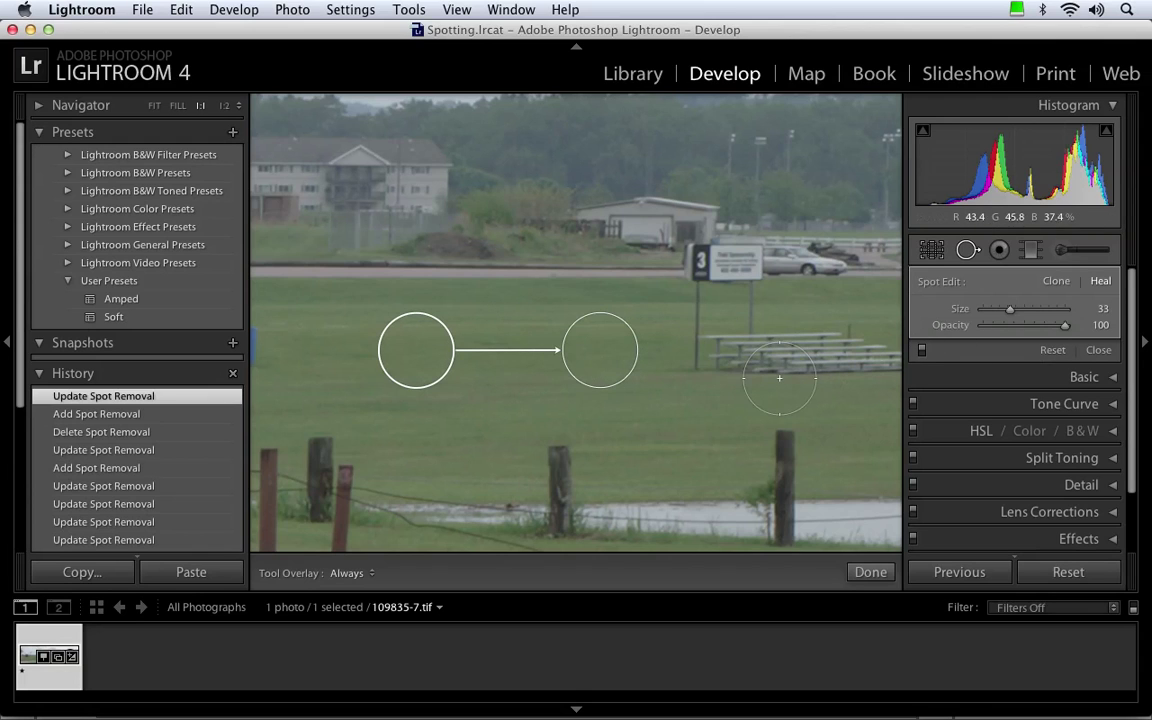
# Step: Heal away the blue barrel on the field, sampling the grass to its right and reducing the spot to size 29
pyautogui.moveTo(591, 342); pyautogui.dragTo(818, 342)
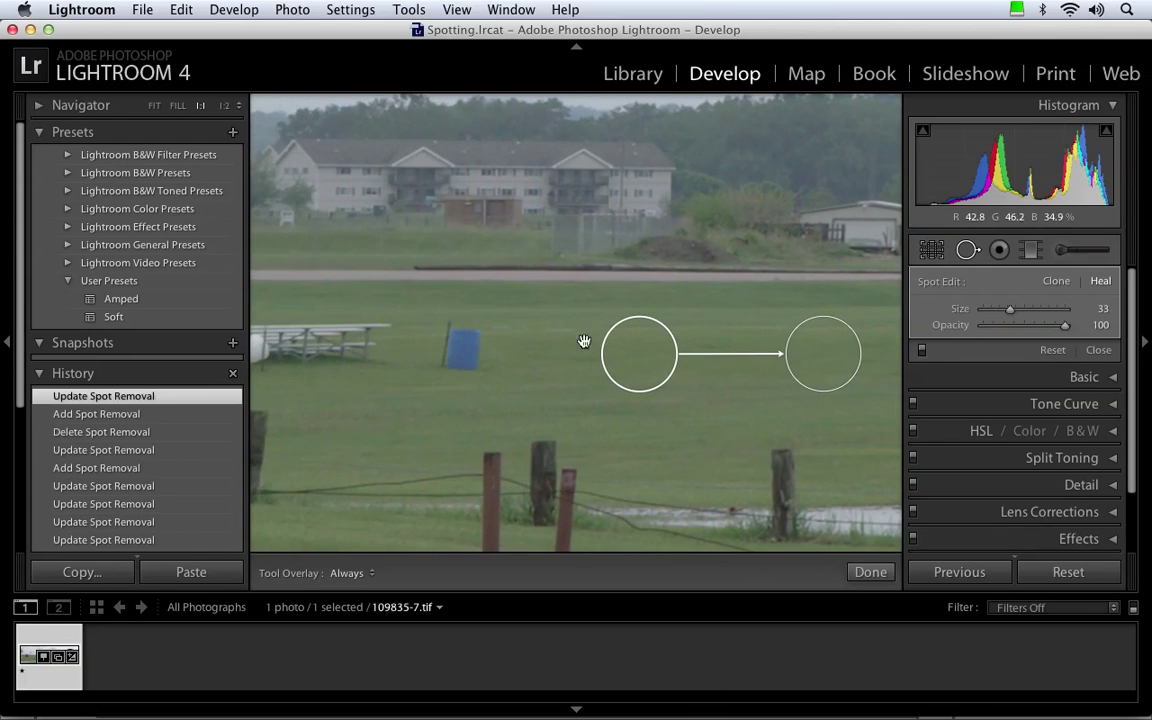
pyautogui.click(461, 346)
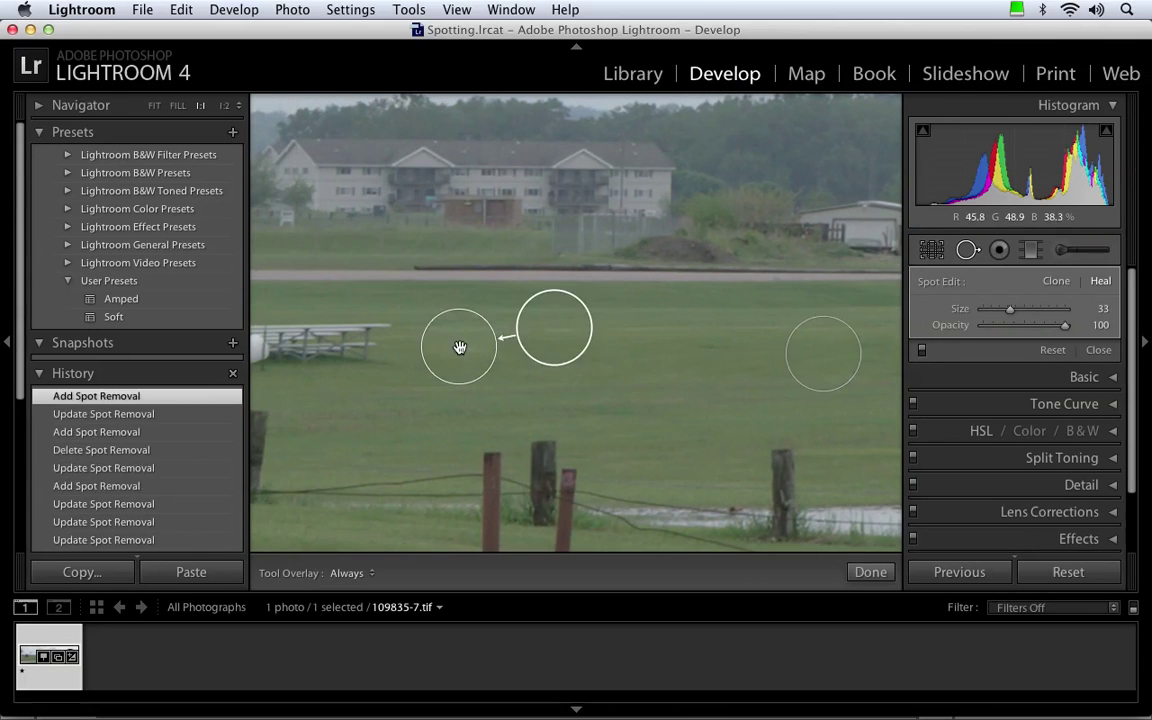
pyautogui.moveTo(548, 326); pyautogui.dragTo(557, 342)
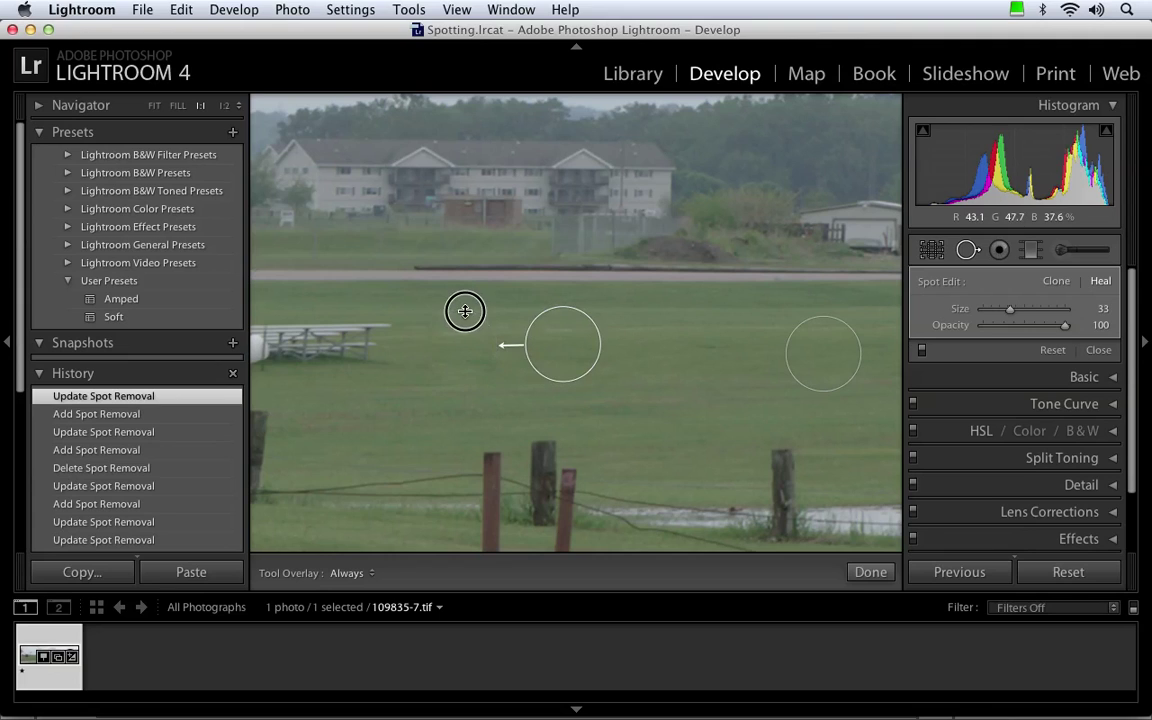
pyautogui.moveTo(465, 311); pyautogui.dragTo(465, 313)
pyautogui.moveTo(573, 337); pyautogui.dragTo(571, 331)
pyautogui.moveTo(486, 321); pyautogui.dragTo(483, 323)
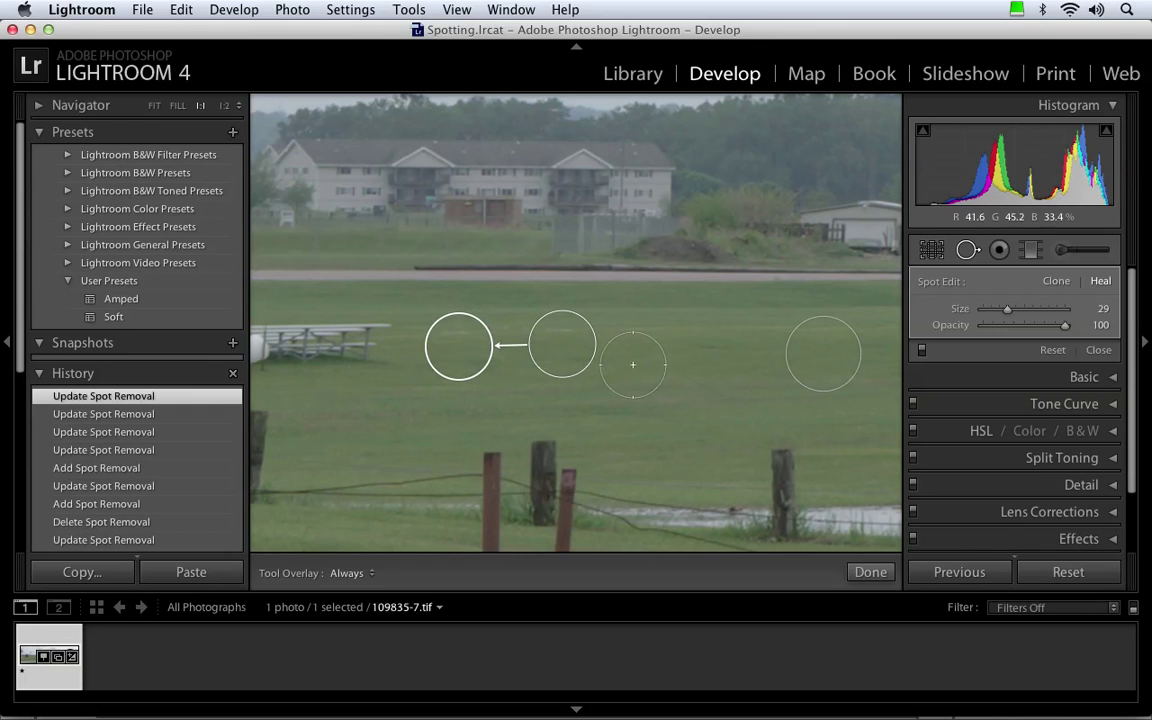
# Step: Heal the left part of the dark bin beside the road with a size 12 spot, sampling grass to its left
pyautogui.moveTo(386, 370); pyautogui.dragTo(645, 343)
pyautogui.moveTo(468, 299); pyautogui.dragTo(674, 360)
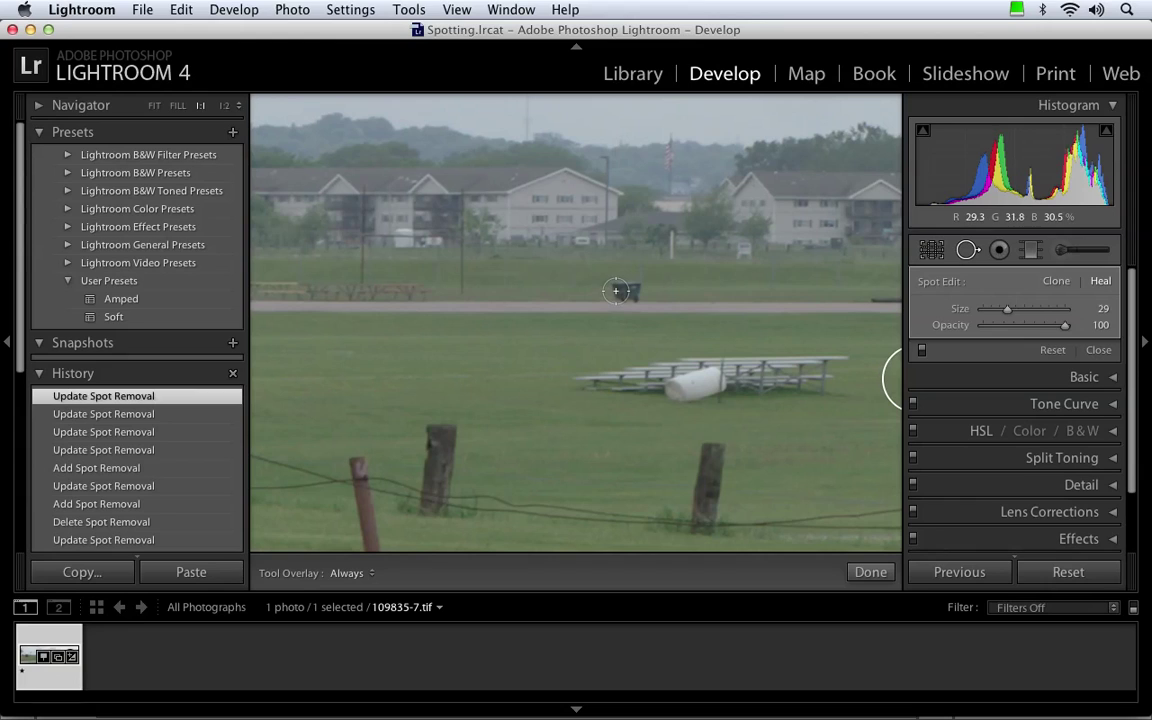
pyautogui.click(616, 291)
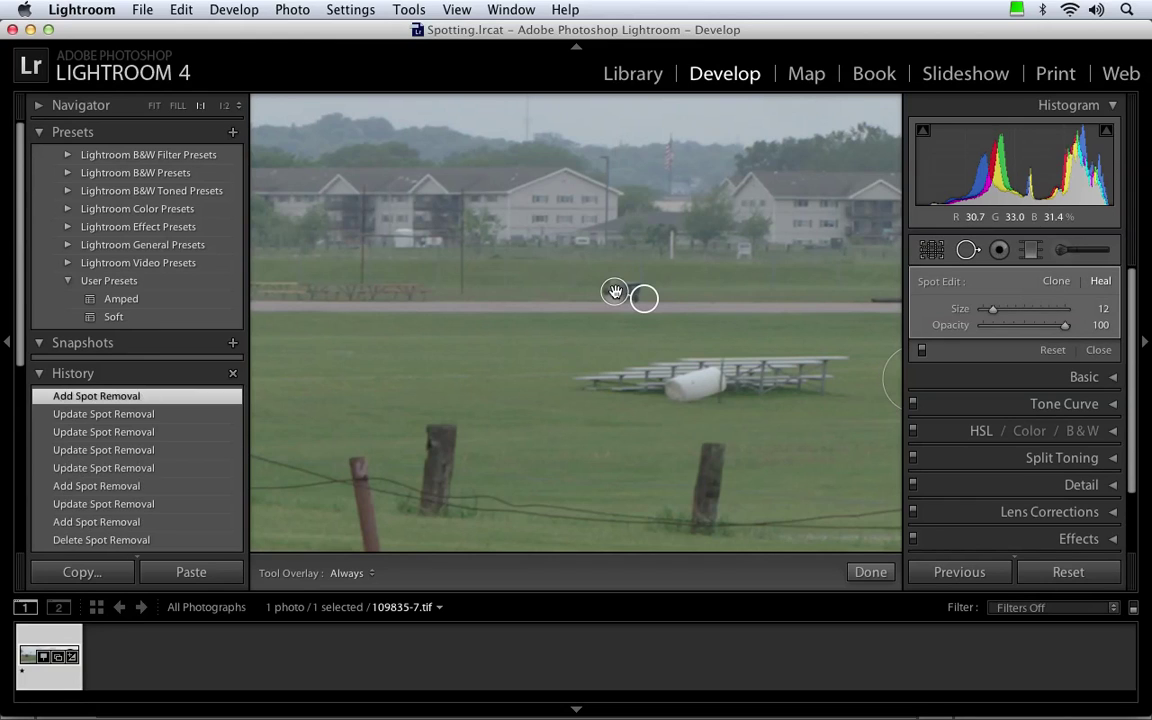
pyautogui.moveTo(580, 296); pyautogui.dragTo(573, 291)
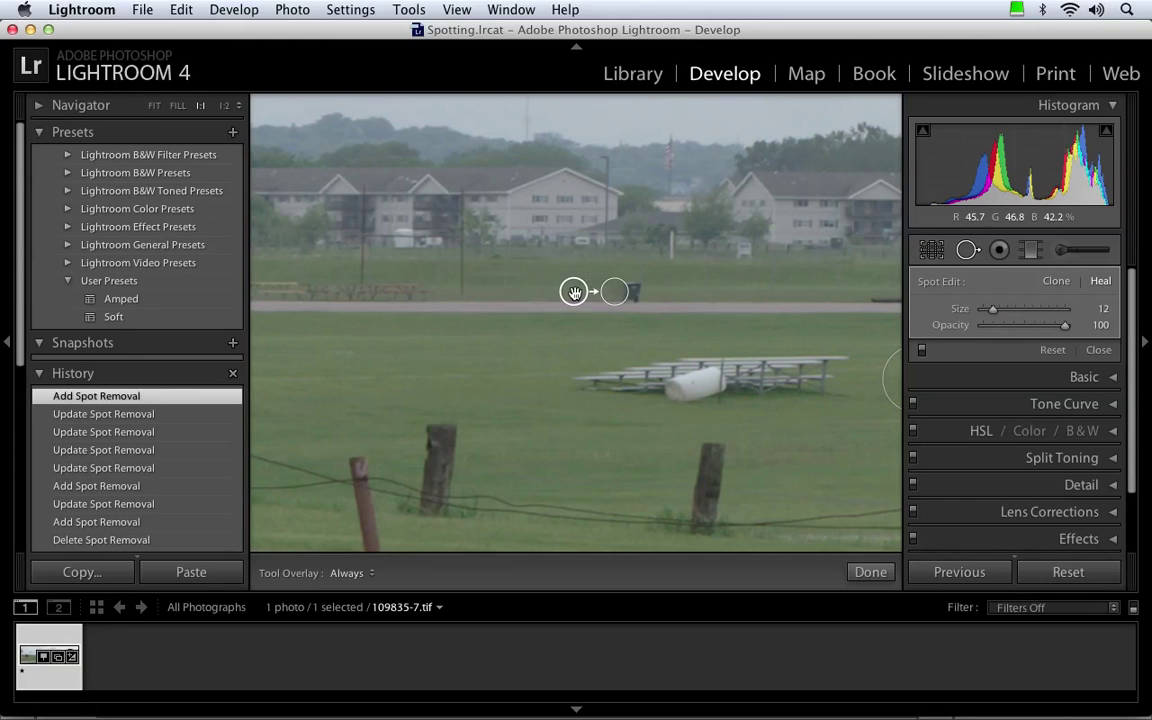
# Step: Cover the rest of the dark bin with two more overlapping size 12 Heal spots, sampling the grass on either side
pyautogui.click(632, 291)
pyautogui.moveTo(603, 300); pyautogui.dragTo(564, 295)
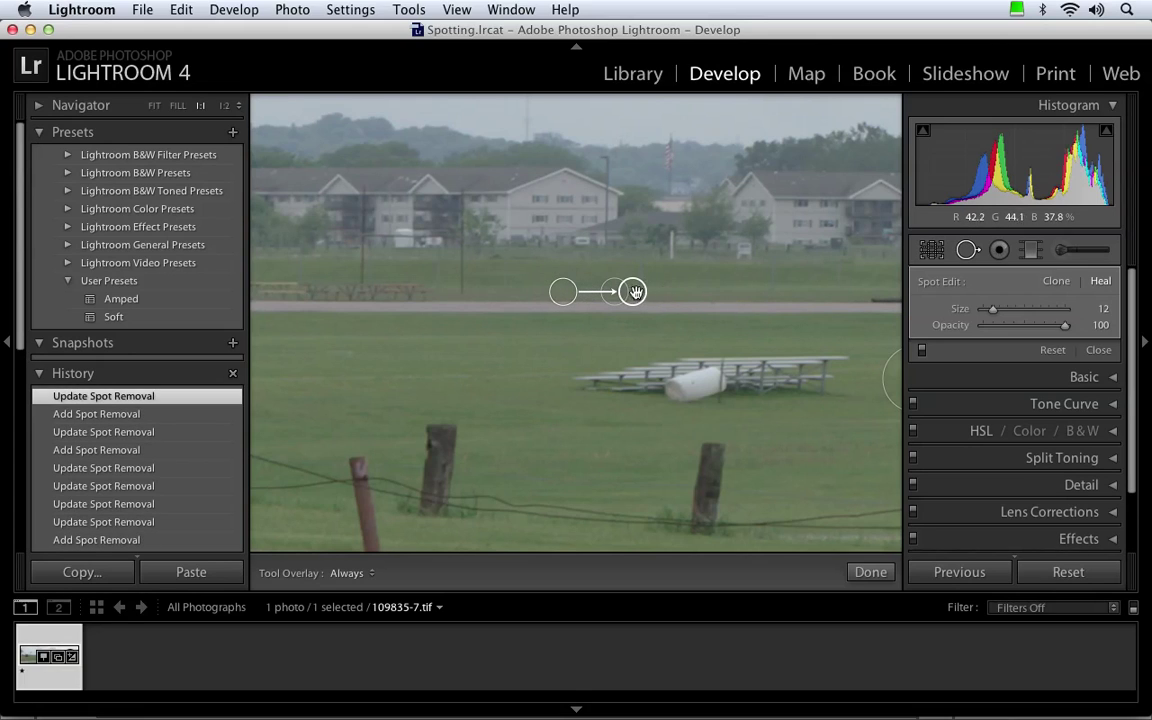
pyautogui.click(685, 297)
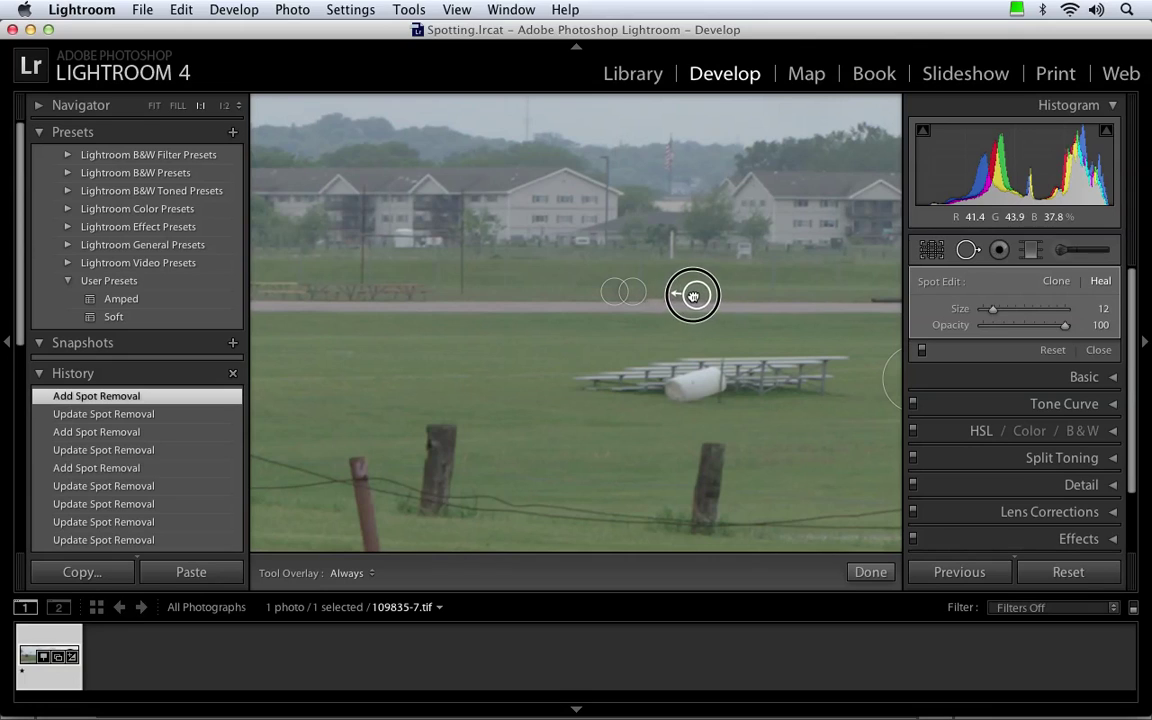
pyautogui.moveTo(690, 293); pyautogui.dragTo(626, 292)
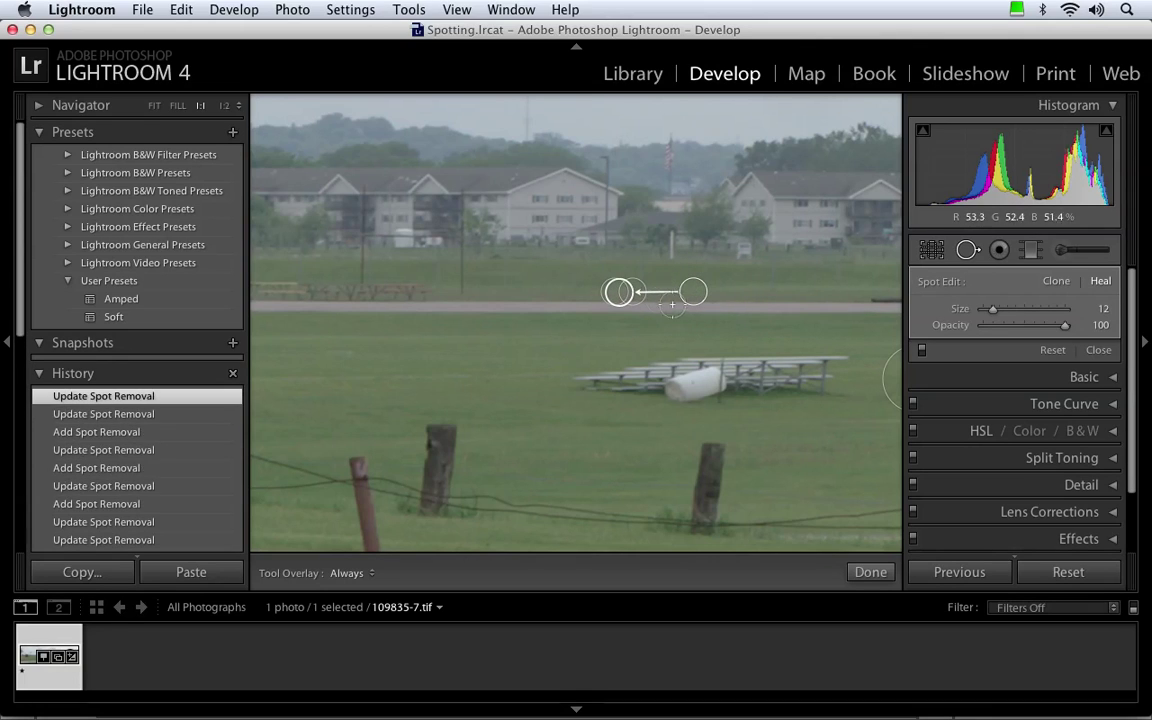
# Step: Review the healed roadside area without the overlay, then reopen Spot Removal and select among the overlapping spots
pyautogui.click(1099, 350)
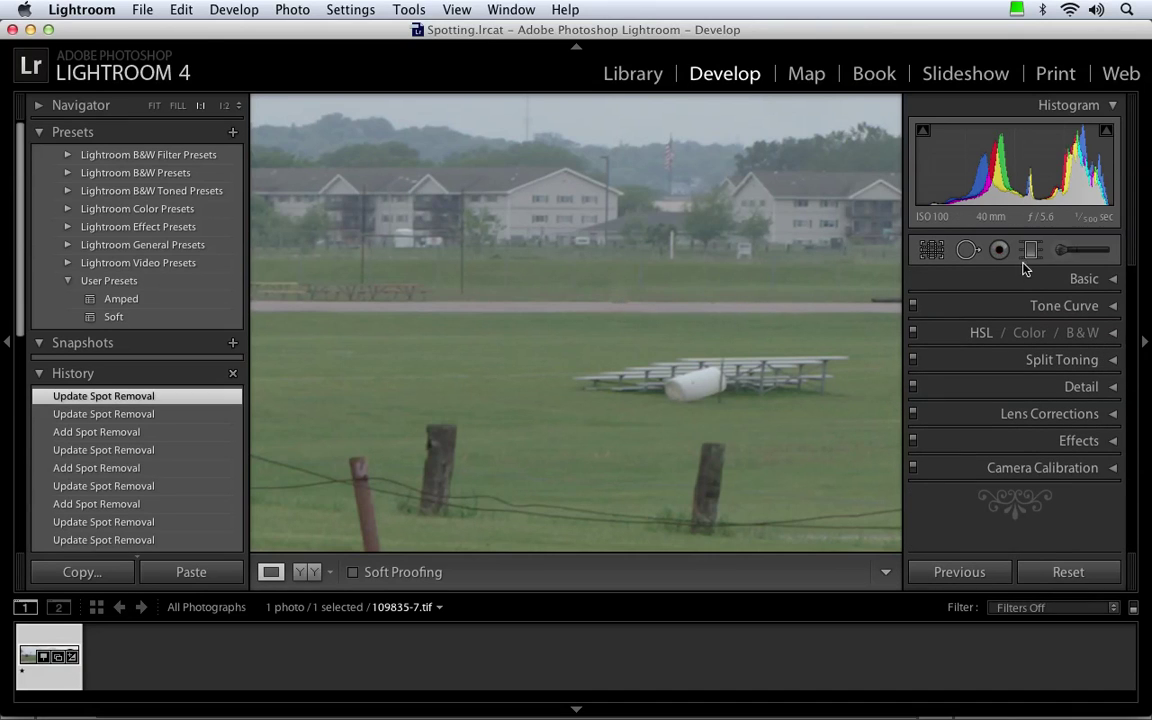
pyautogui.click(968, 250)
pyautogui.click(617, 297)
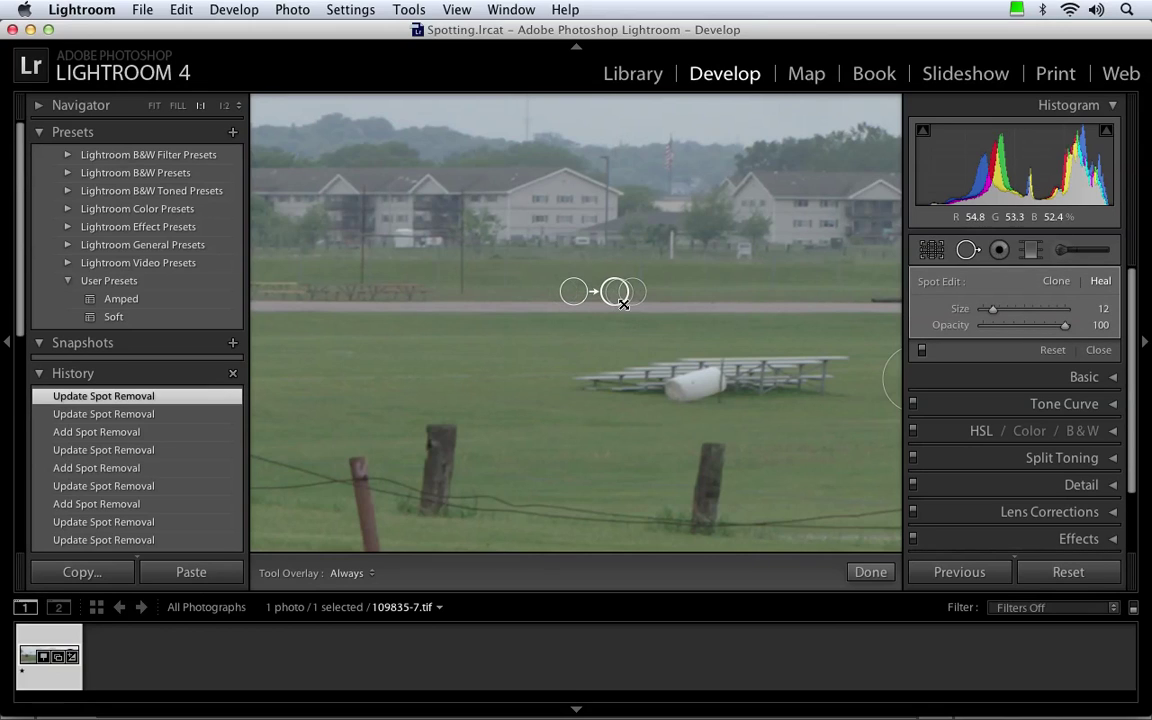
pyautogui.press('/')
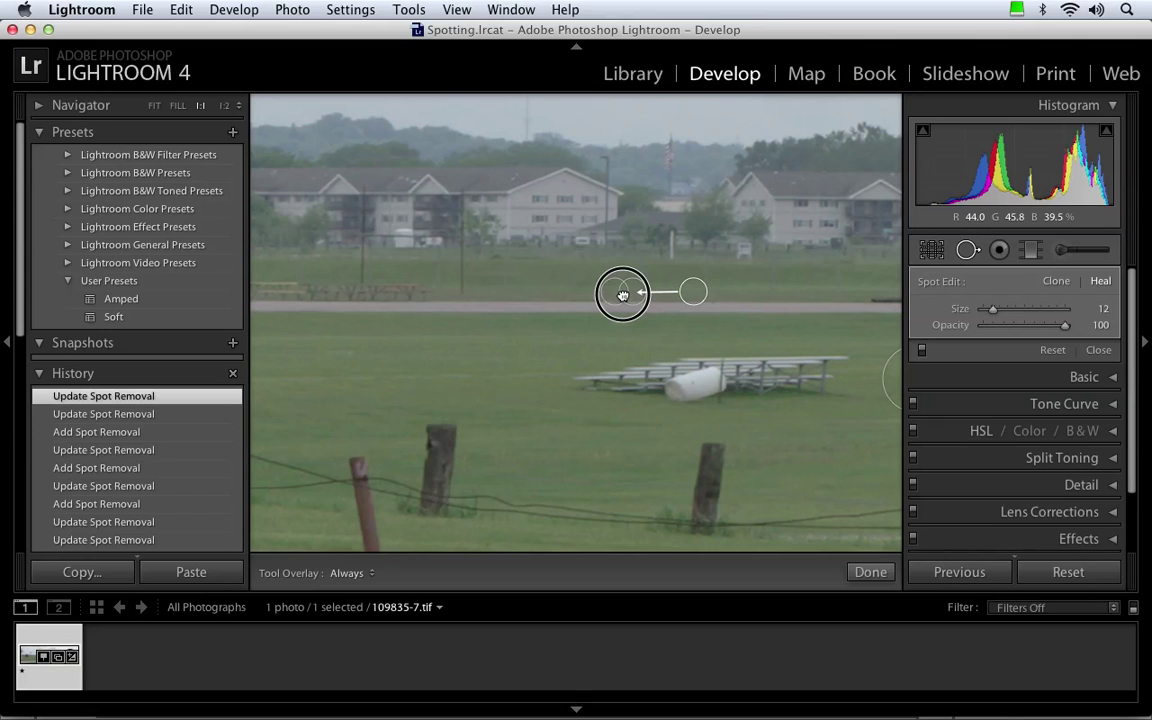
# Step: Close Spot Removal, check the retouched panorama, and reset all of its Develop settings
pyautogui.click(1098, 349)
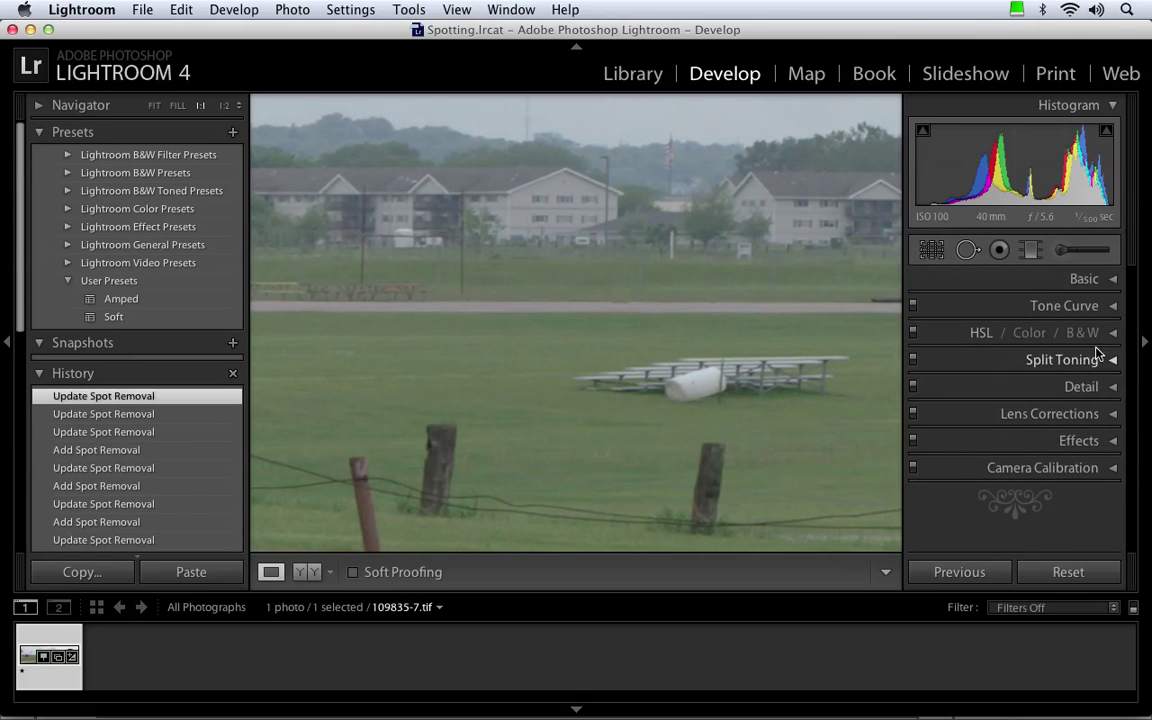
pyautogui.click(709, 333)
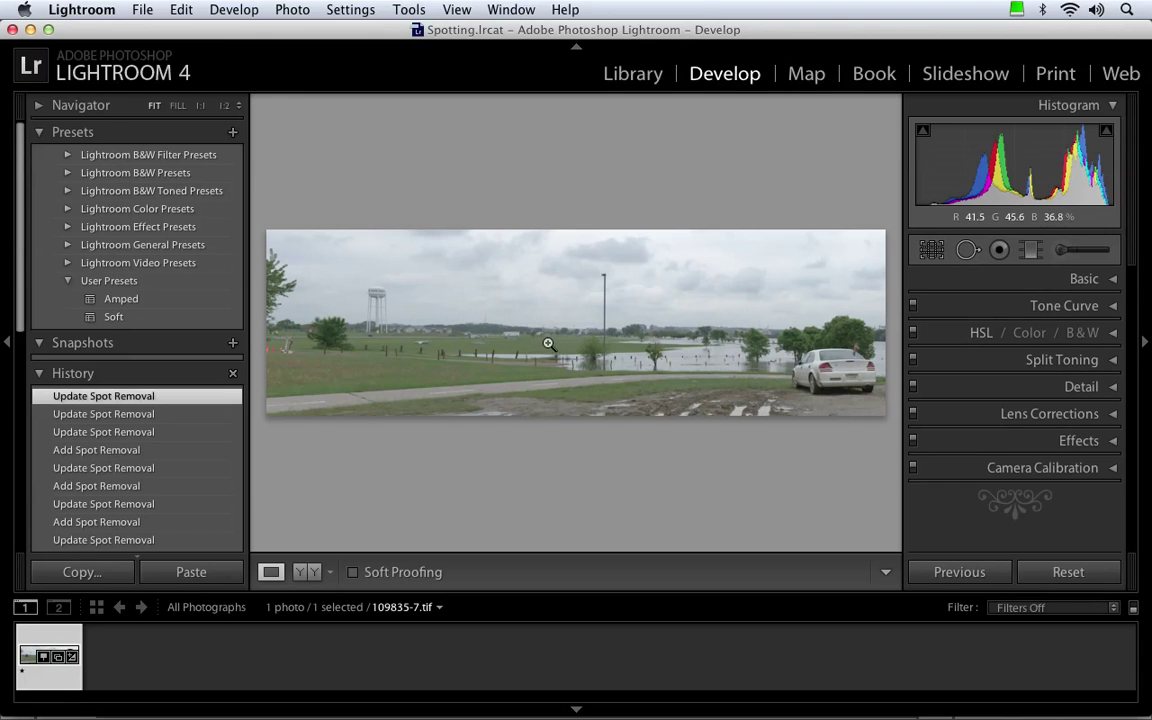
pyautogui.click(514, 342)
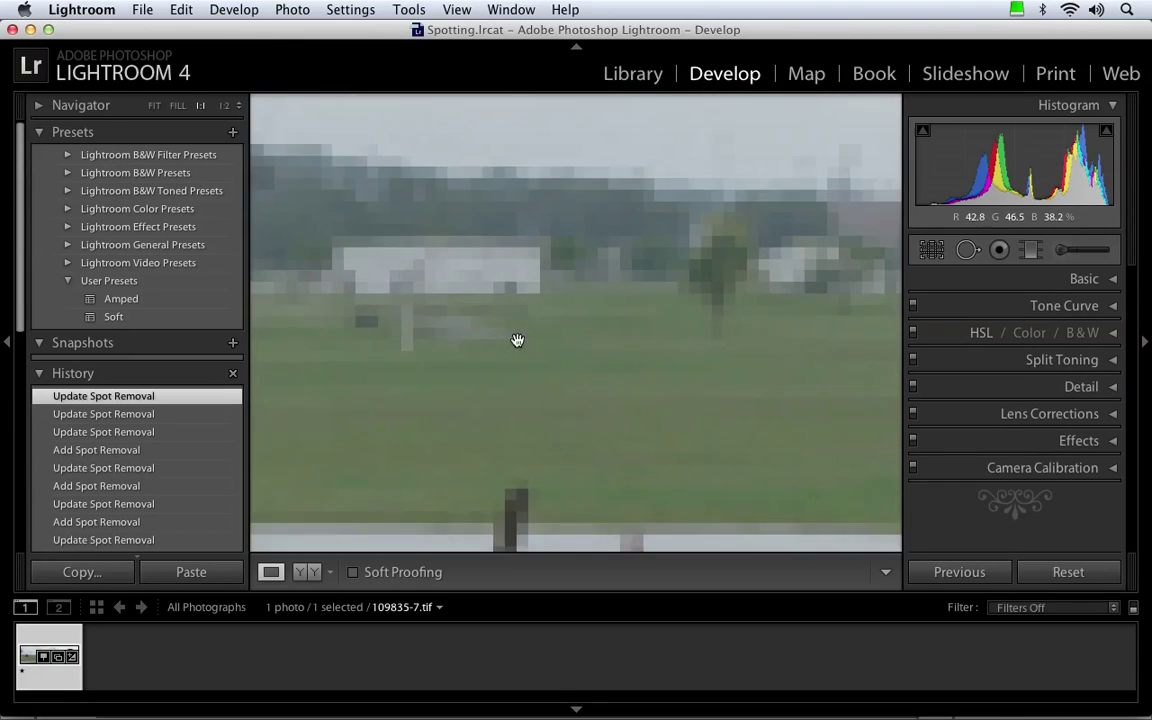
pyautogui.moveTo(755, 360); pyautogui.dragTo(568, 327)
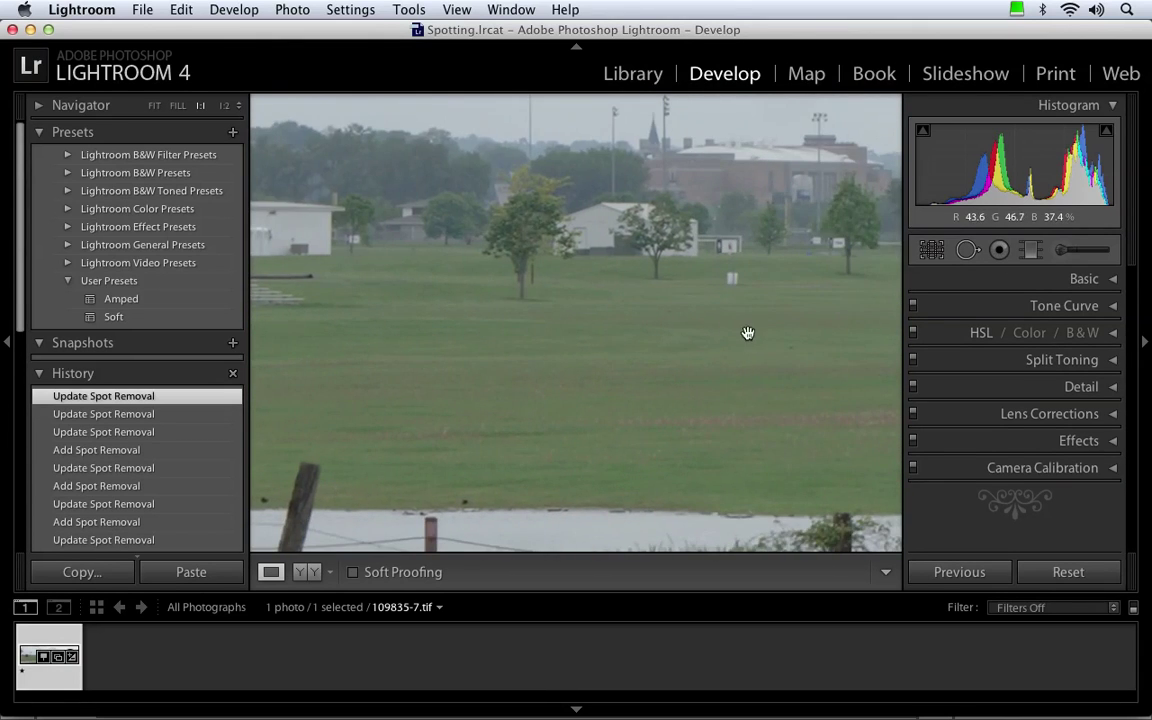
pyautogui.click(748, 332)
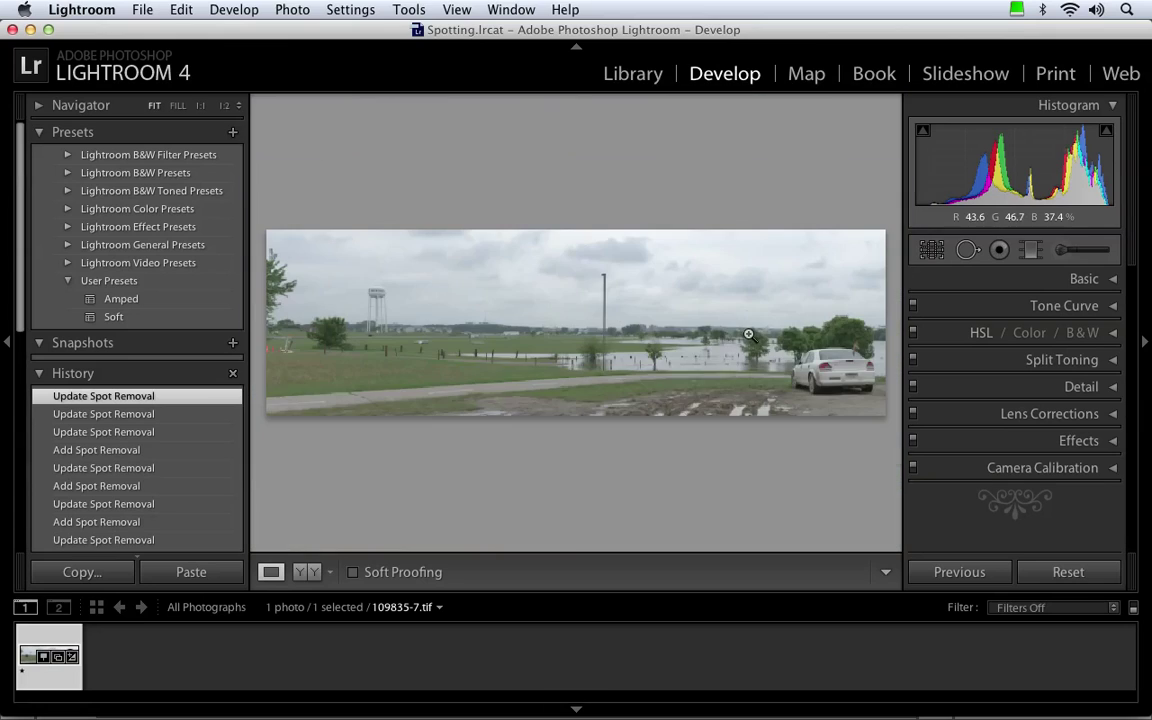
pyautogui.click(1068, 572)
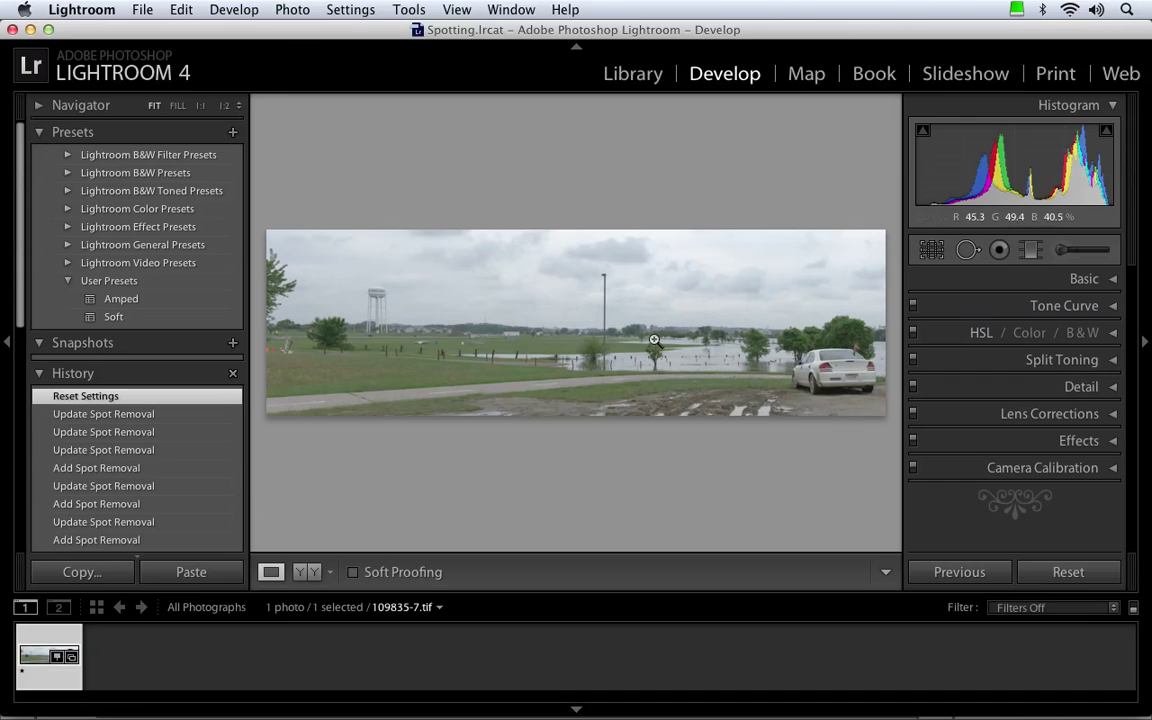
# Step: Open the unretouched panorama as a Smart Object in Photoshop
pyautogui.click(525, 319)
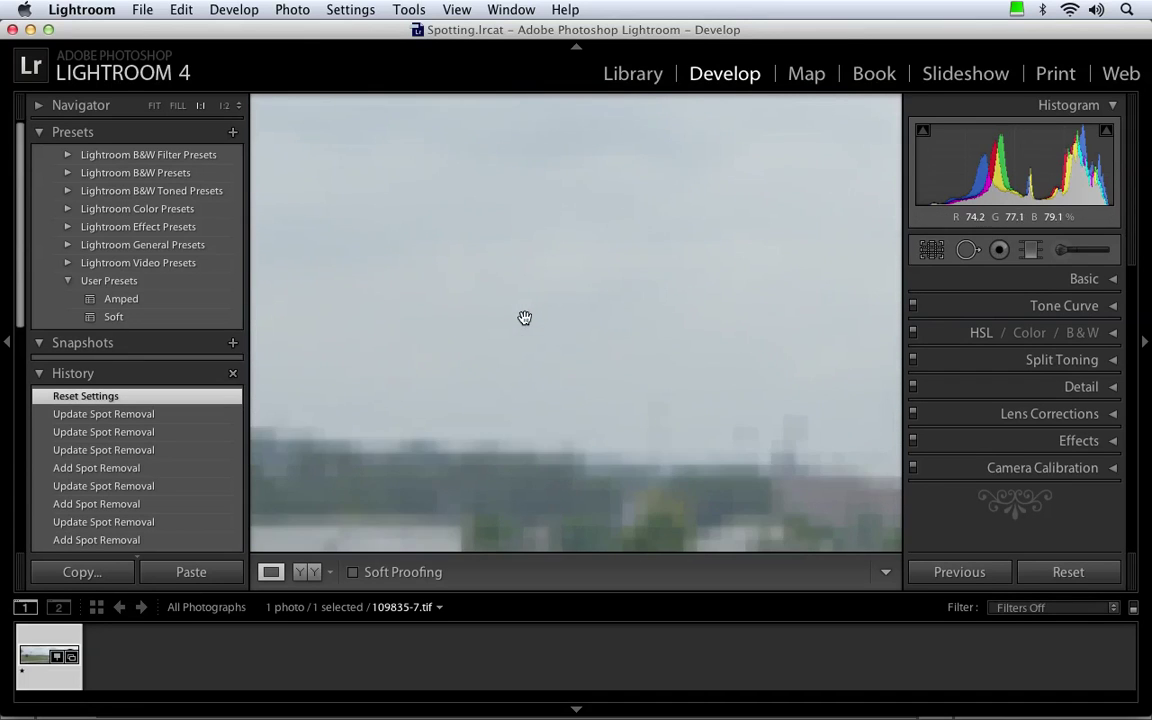
pyautogui.moveTo(525, 319); pyautogui.dragTo(431, 397)
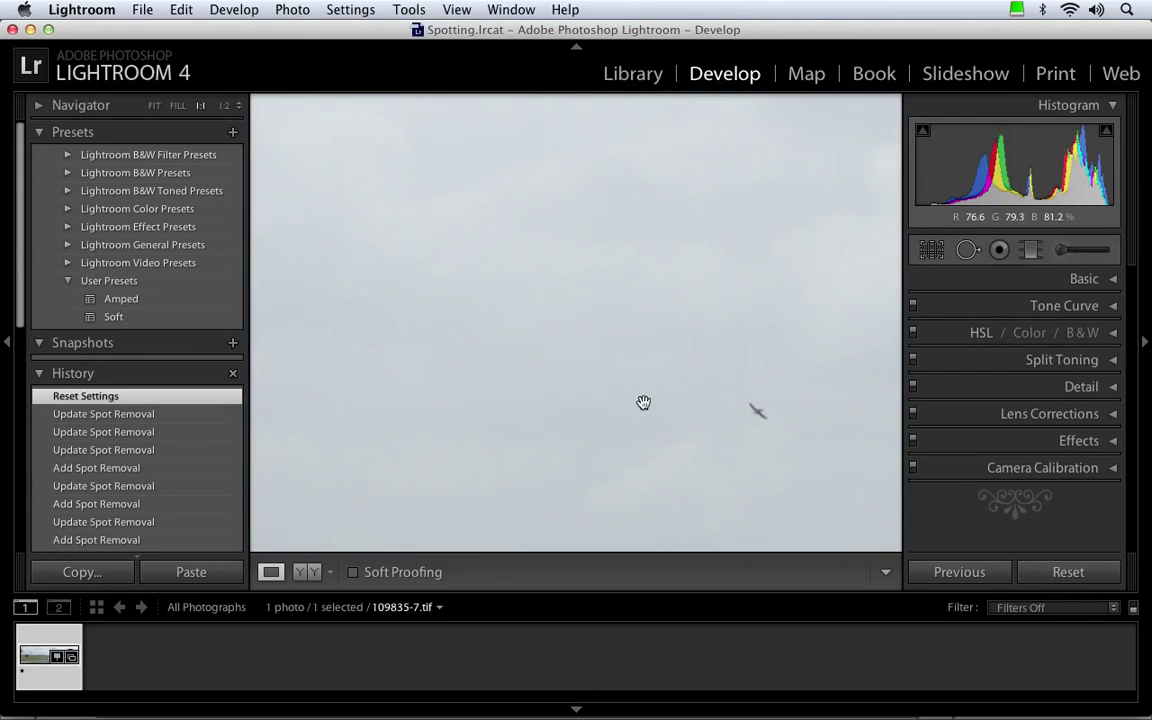
pyautogui.moveTo(643, 404); pyautogui.dragTo(656, 283)
pyautogui.click(671, 283)
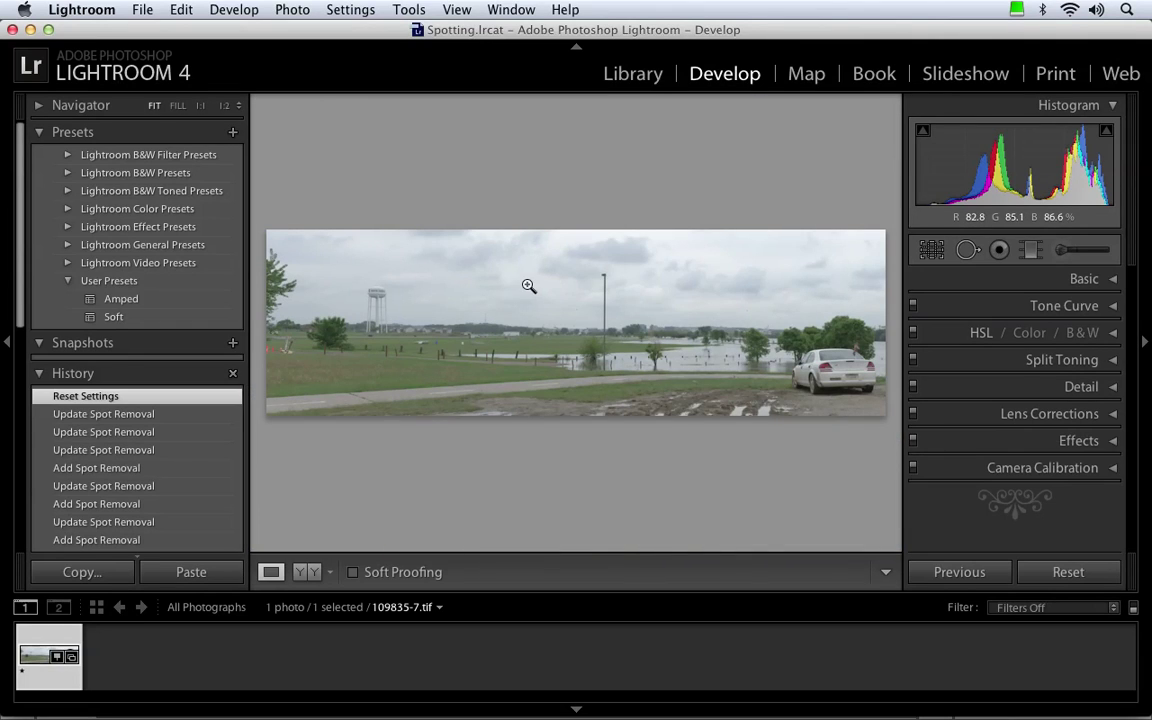
pyautogui.rightClick(529, 233)
pyautogui.moveTo(656, 362)
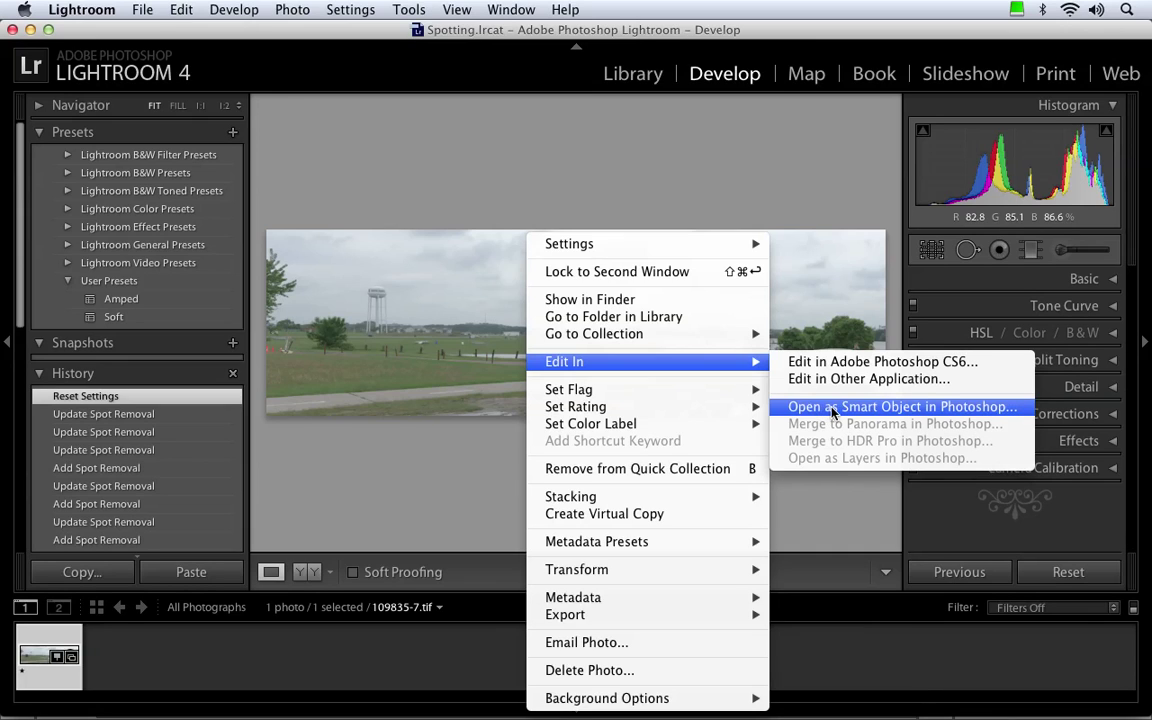
pyautogui.click(832, 408)
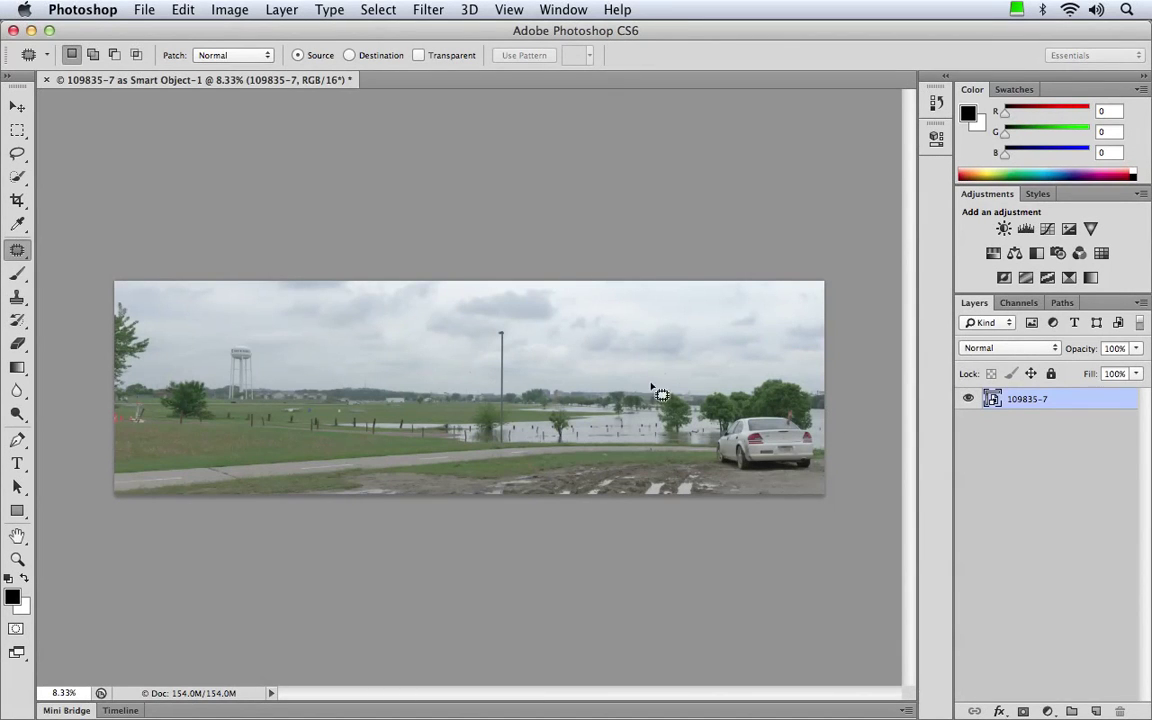
# Step: Choose the Healing Brush tool and add a new empty layer above the Smart Object
pyautogui.click(18, 177)
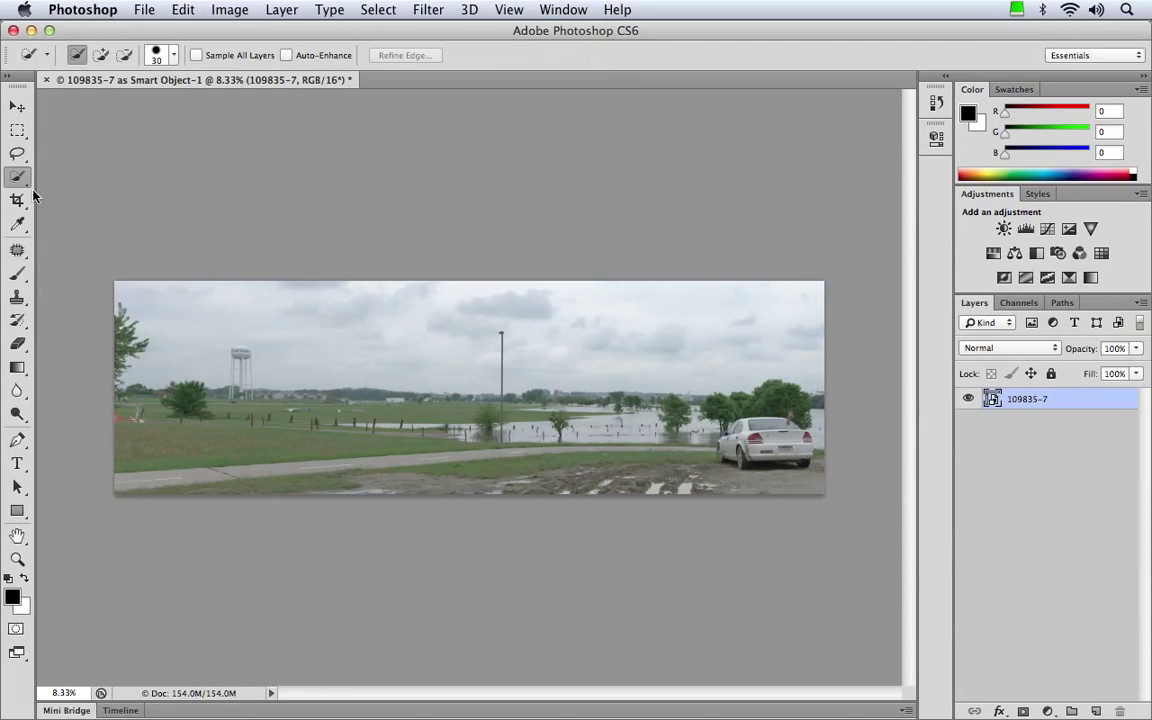
pyautogui.moveTo(18, 249)
pyautogui.mouseDown()
pyautogui.moveTo(57, 244)
pyautogui.moveTo(72, 262)
pyautogui.mouseUp()
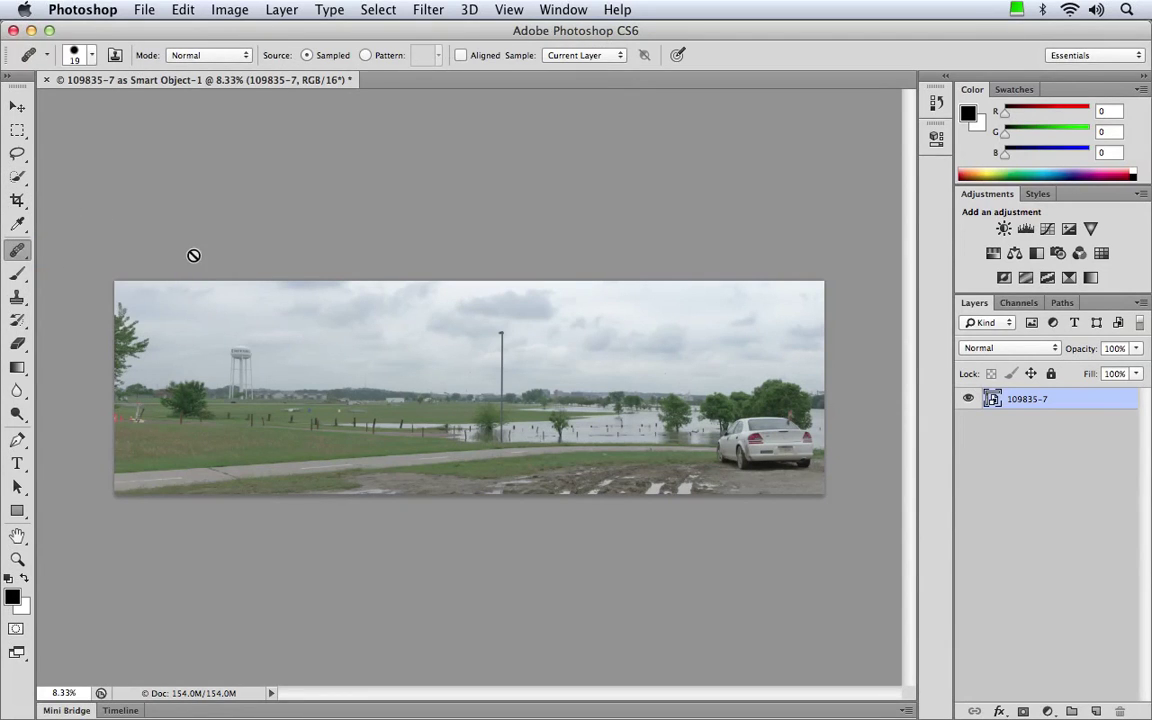
pyautogui.click(1096, 711)
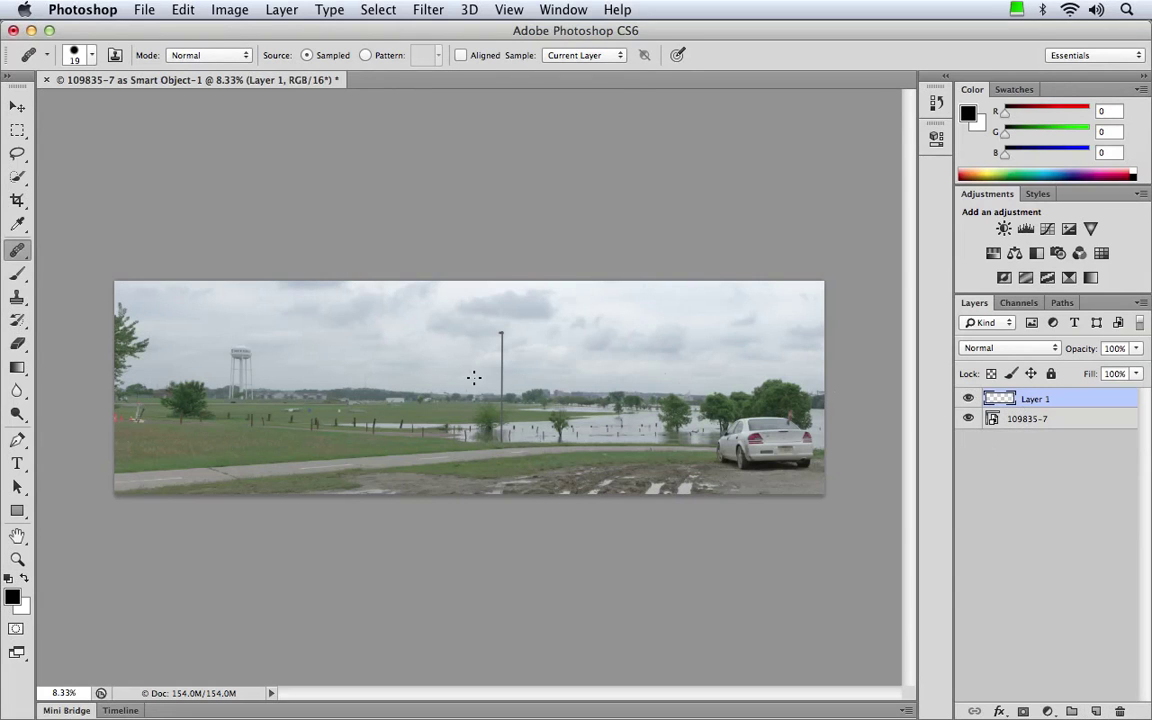
# Step: Activate the Clone Stamp tool for retouching the bird in the sky at 100% view
pyautogui.press('super+equal')
pyautogui.press('super+equal')
pyautogui.press('super+equal')
pyautogui.press('super+equal')
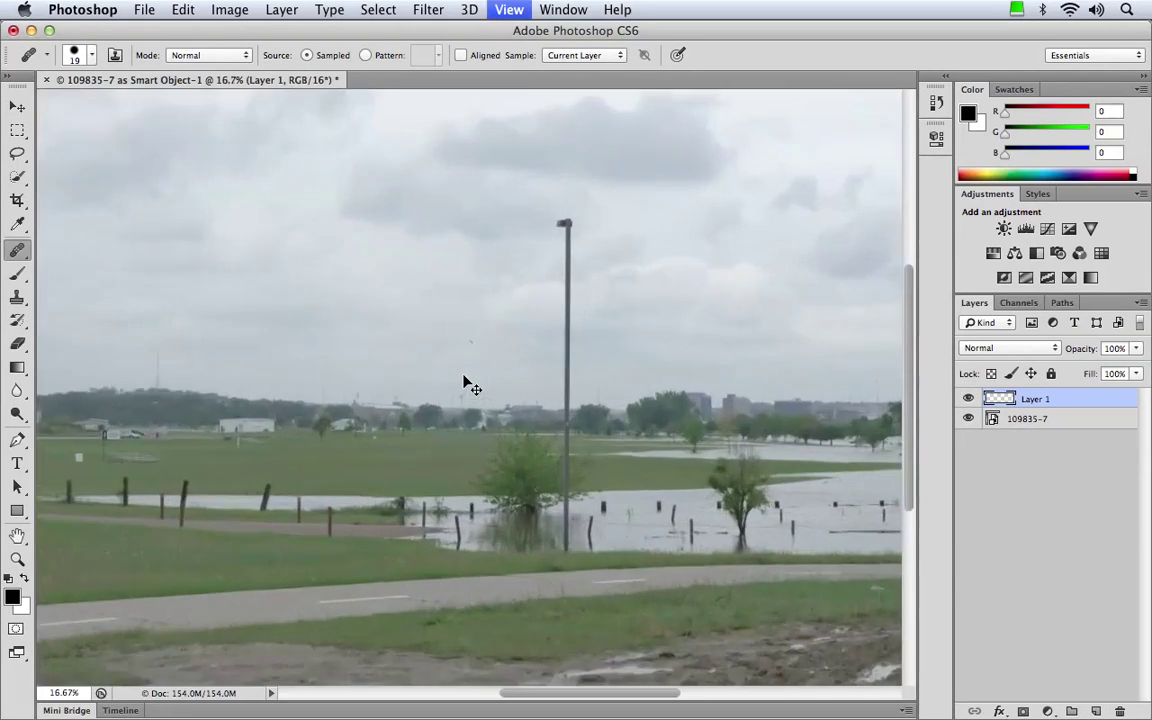
pyautogui.press('super+equal')
pyautogui.press('super+equal')
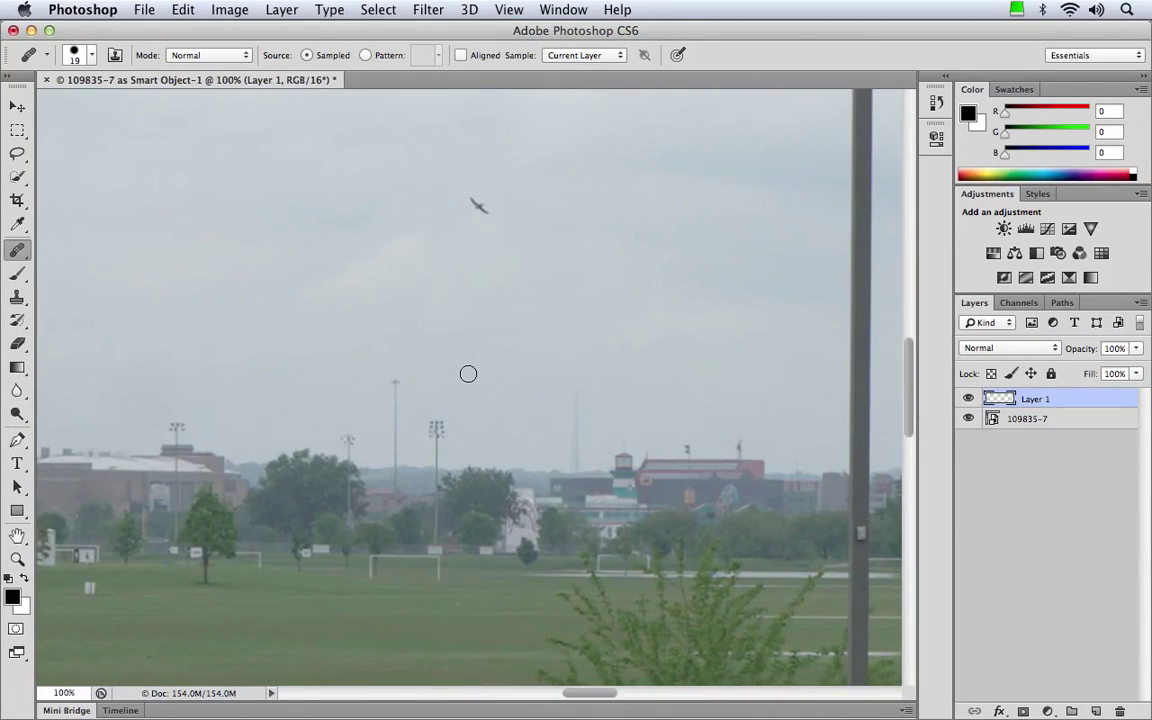
pyautogui.scroll(3, 517, 242)
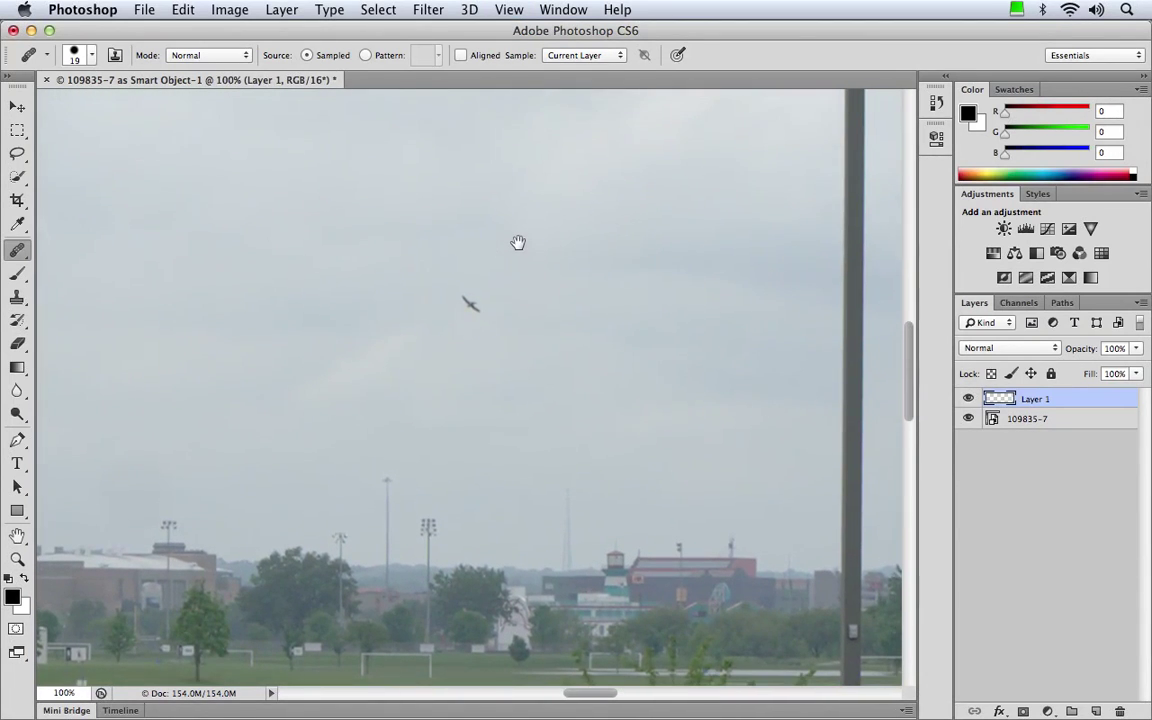
pyautogui.click(17, 296)
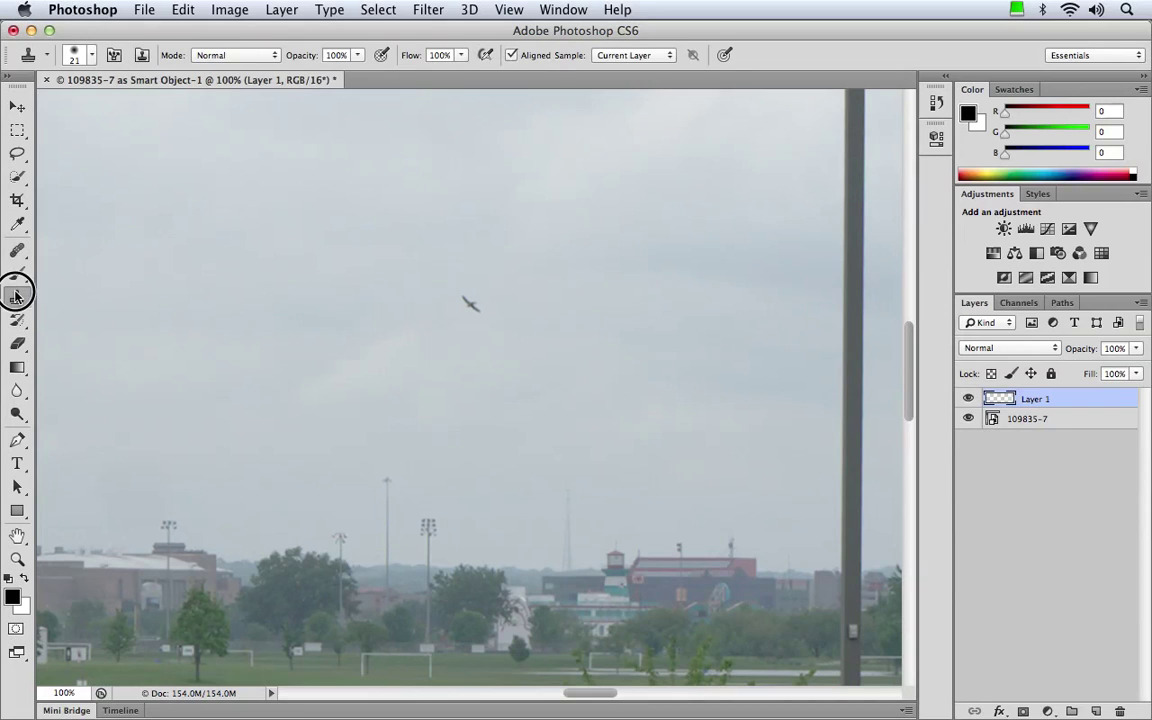
pyautogui.click(100, 292)
pyautogui.click(24, 300)
pyautogui.moveTo(24, 300)
pyautogui.mouseDown()
pyautogui.moveTo(81, 316)
pyautogui.moveTo(110, 311)
pyautogui.moveTo(24, 300)
pyautogui.moveTo(267, 288)
pyautogui.moveTo(105, 292)
pyautogui.mouseUp()
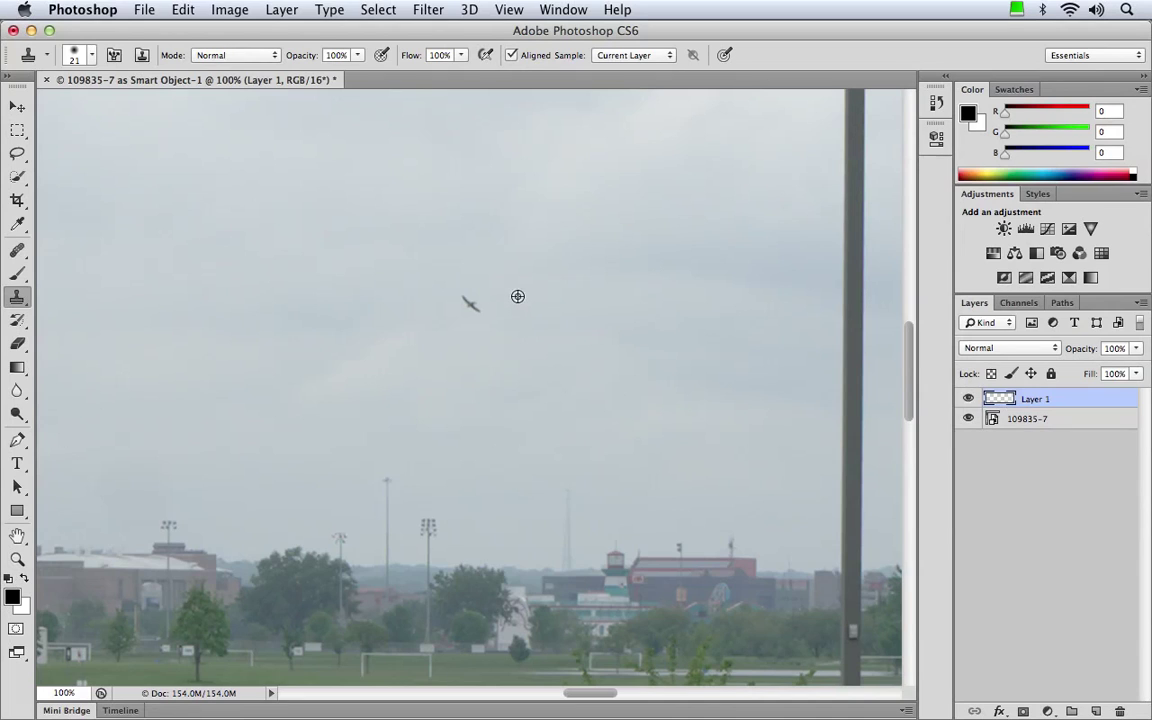
# Step: Try to clone sky over the bird while sampling only the current layer, and undo the stroke
pyautogui.keyDown('alt'); pyautogui.click(485, 293); pyautogui.keyUp('alt')
pyautogui.moveTo(465, 301)
pyautogui.mouseDown()
pyautogui.moveTo(476, 311)
pyautogui.moveTo(465, 299)
pyautogui.mouseUp()
pyautogui.press('super+z')
# Step: Set the Clone Stamp to sample Current & Below and cover the bird with sky from its right
pyautogui.click(617, 56)
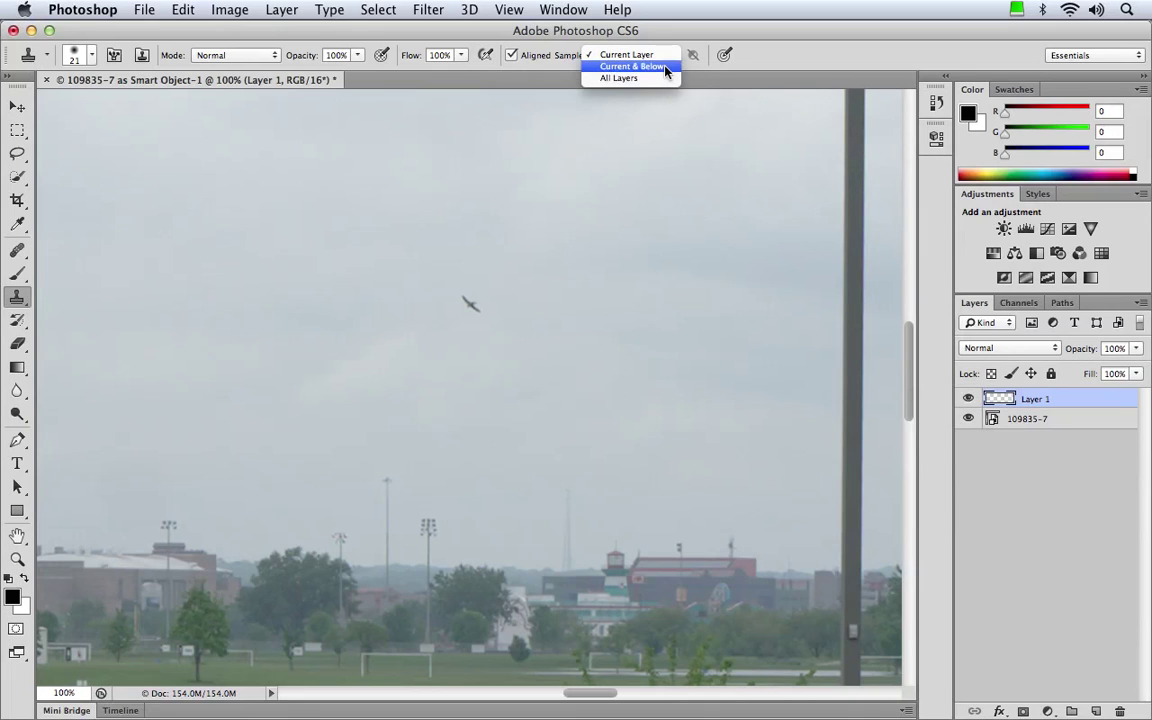
pyautogui.click(665, 67)
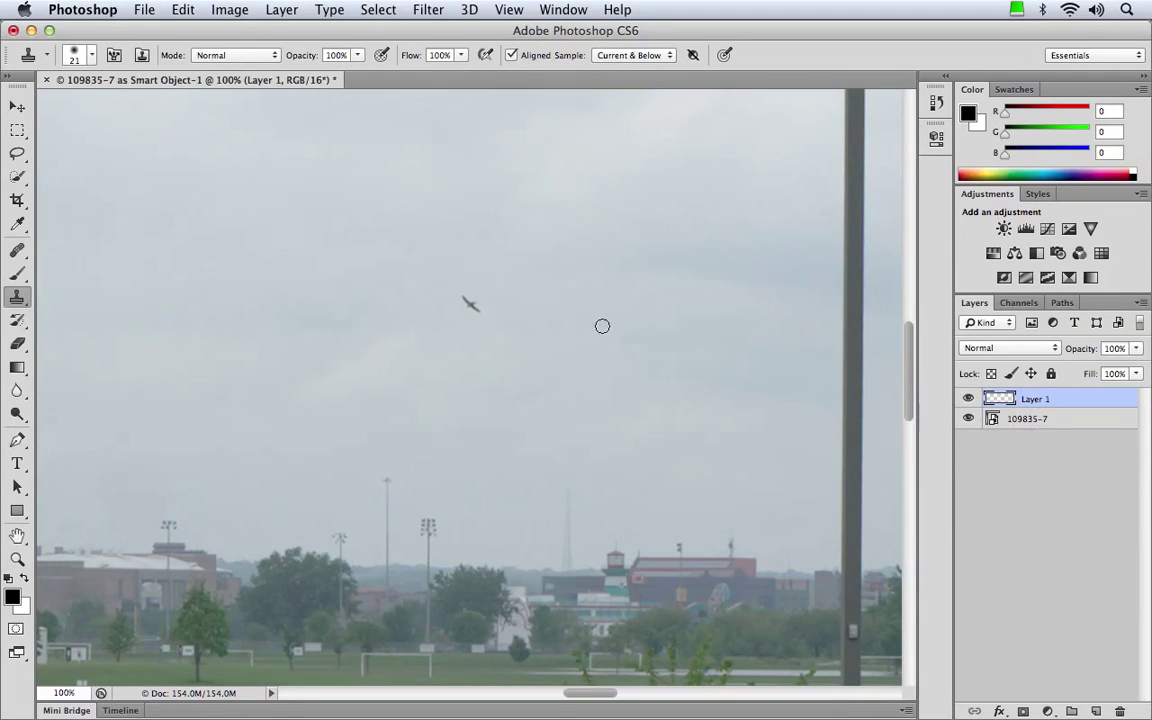
pyautogui.keyDown('alt'); pyautogui.click(531, 303); pyautogui.keyUp('alt')
pyautogui.click(470, 305)
# Step: Clone away the tall thin light pole above the trees using the area just to its left, and turn off Aligned sampling
pyautogui.press('space')
pyautogui.moveTo(506, 453)
pyautogui.mouseDown()
pyautogui.moveTo(507, 298)
pyautogui.moveTo(529, 233)
pyautogui.mouseUp()
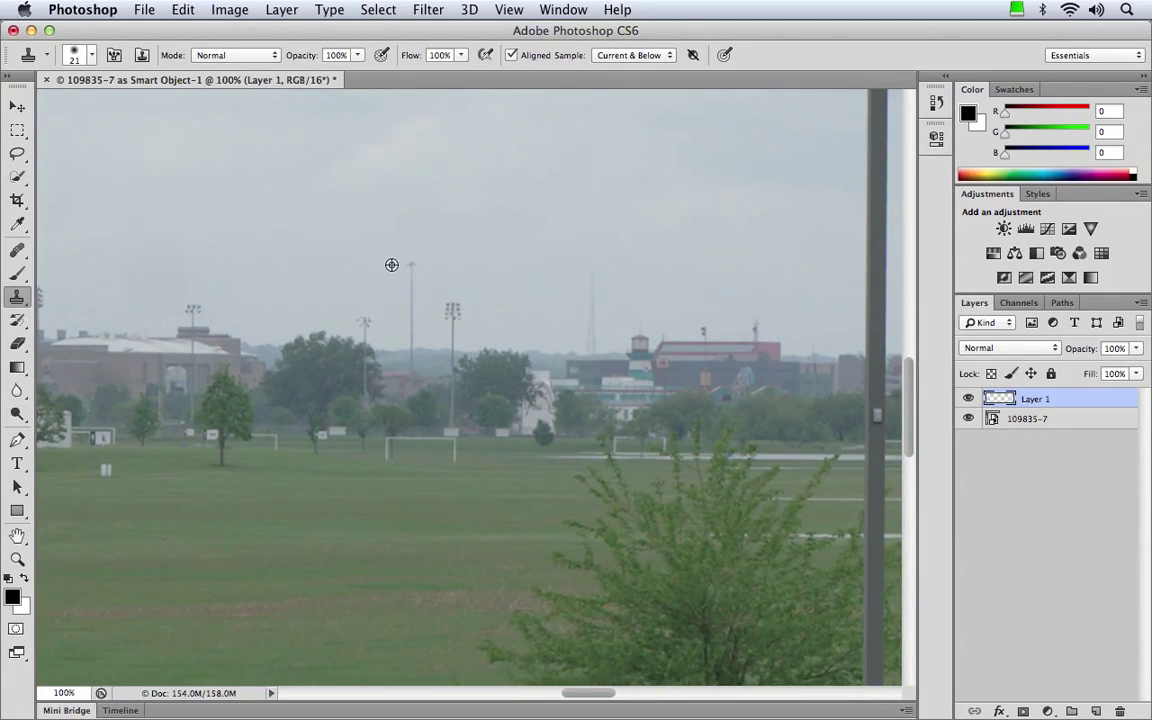
pyautogui.click(408, 300)
pyautogui.moveTo(408, 300); pyautogui.dragTo(414, 306)
pyautogui.moveTo(410, 302); pyautogui.dragTo(412, 338)
pyautogui.moveTo(413, 346); pyautogui.dragTo(412, 364)
pyautogui.click(511, 55)
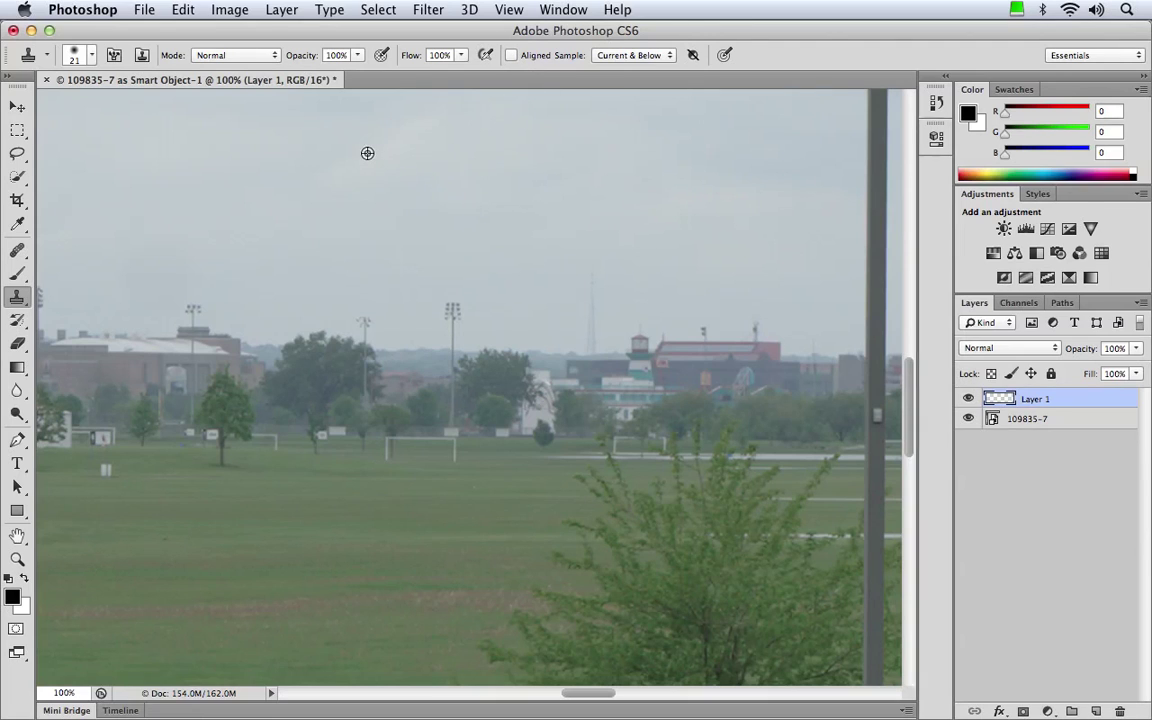
# Step: Try cloning brighter sky over the top of the floodlight pole, and step back in History to before those strokes
pyautogui.moveTo(446, 301)
pyautogui.mouseDown()
pyautogui.moveTo(452, 319)
pyautogui.moveTo(450, 306)
pyautogui.moveTo(465, 318)
pyautogui.moveTo(453, 324)
pyautogui.moveTo(442, 311)
pyautogui.moveTo(453, 319)
pyautogui.mouseUp()
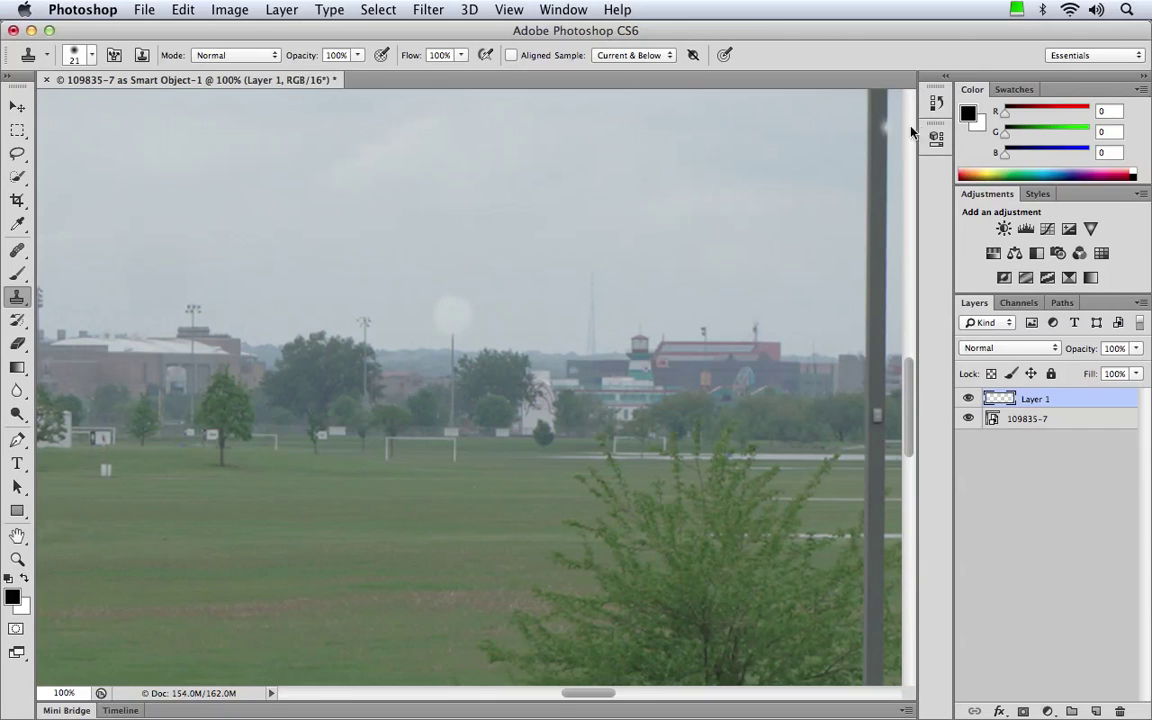
pyautogui.click(936, 103)
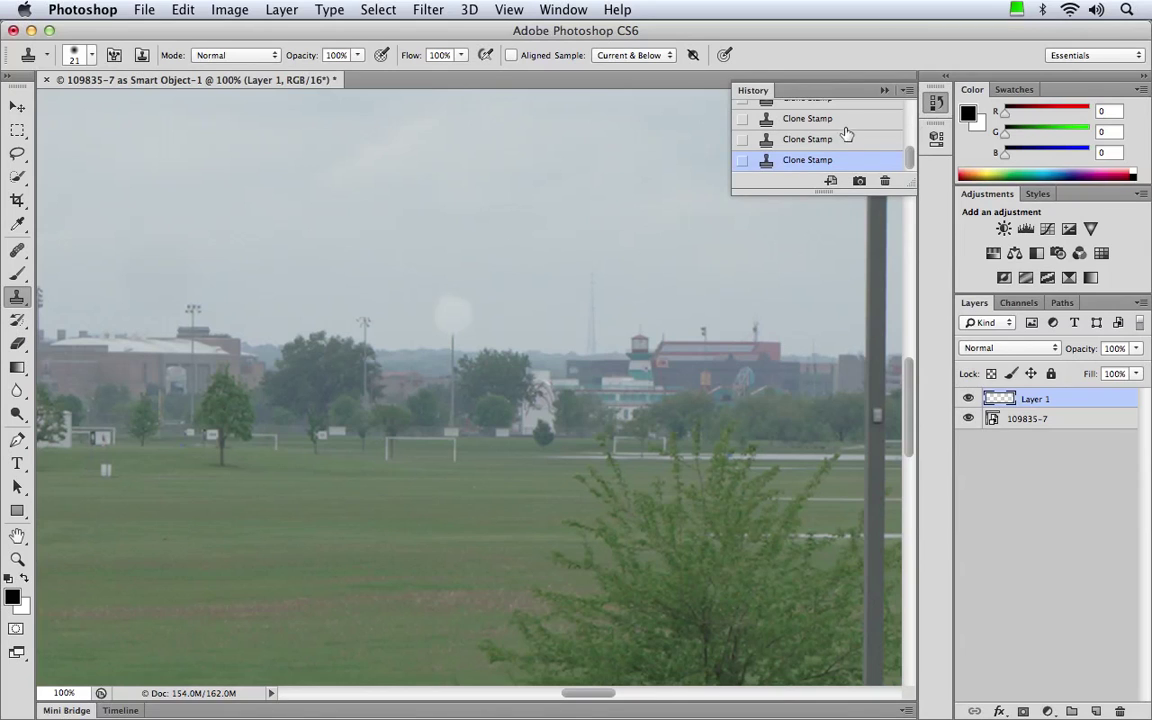
pyautogui.scroll(1, 849, 138)
pyautogui.moveTo(823, 190); pyautogui.dragTo(820, 400)
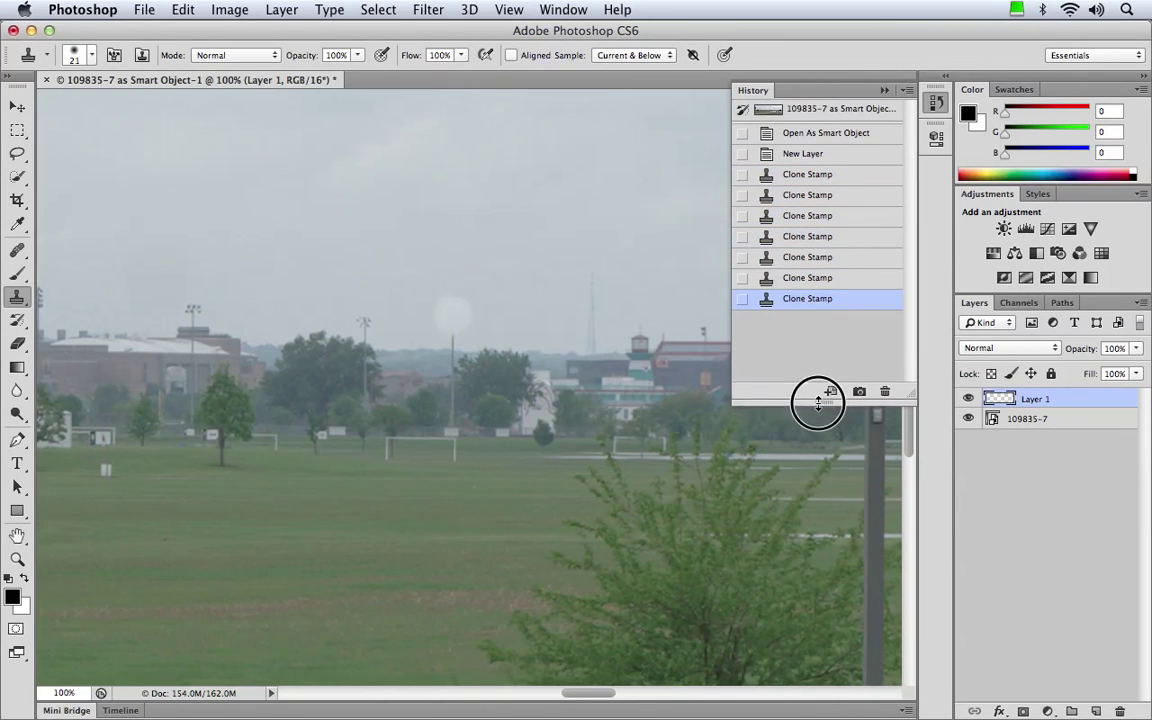
pyautogui.click(807, 280)
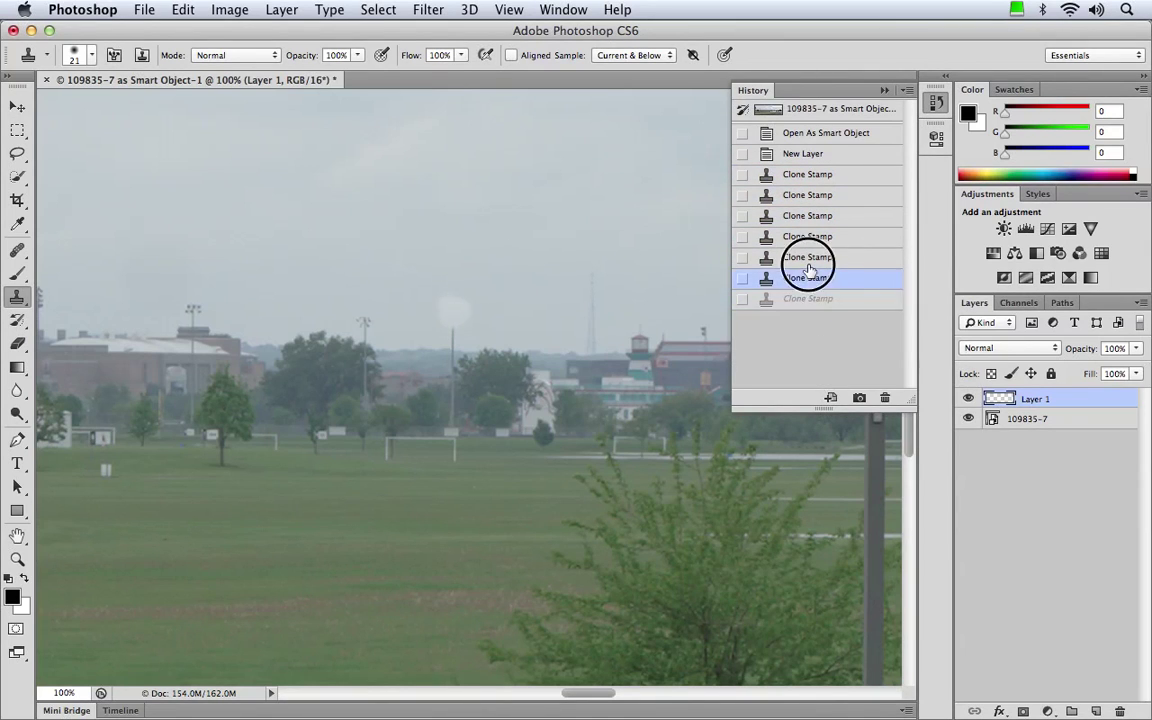
pyautogui.click(807, 257)
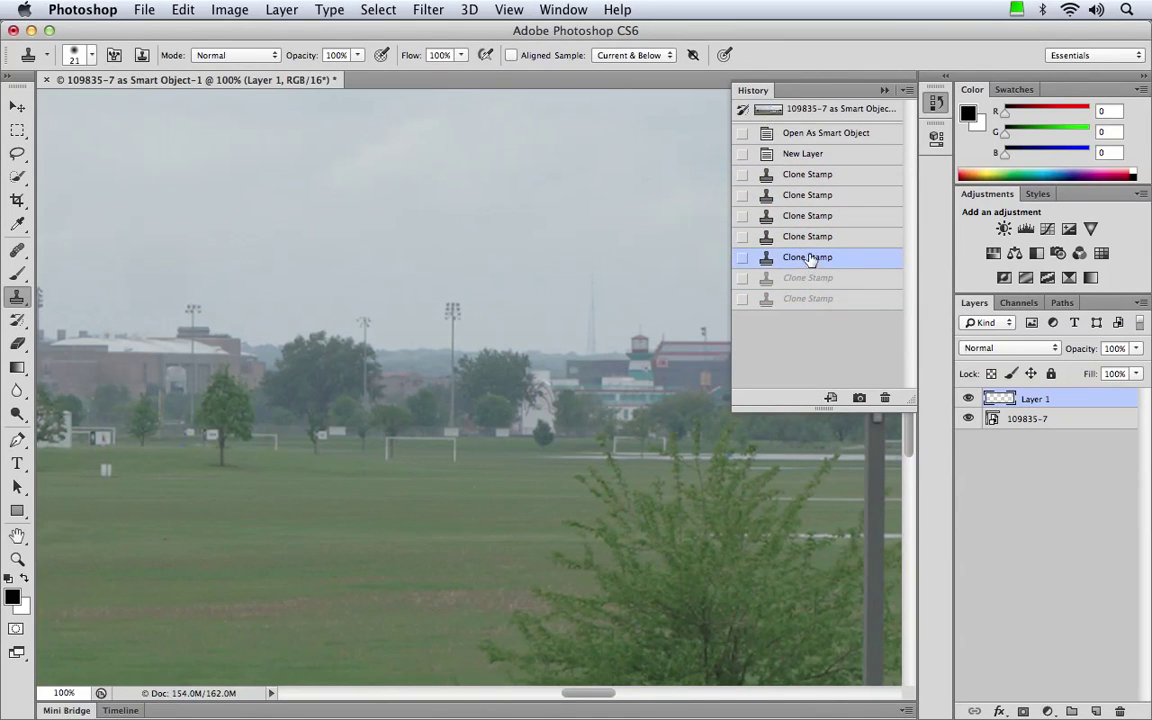
pyautogui.click(938, 104)
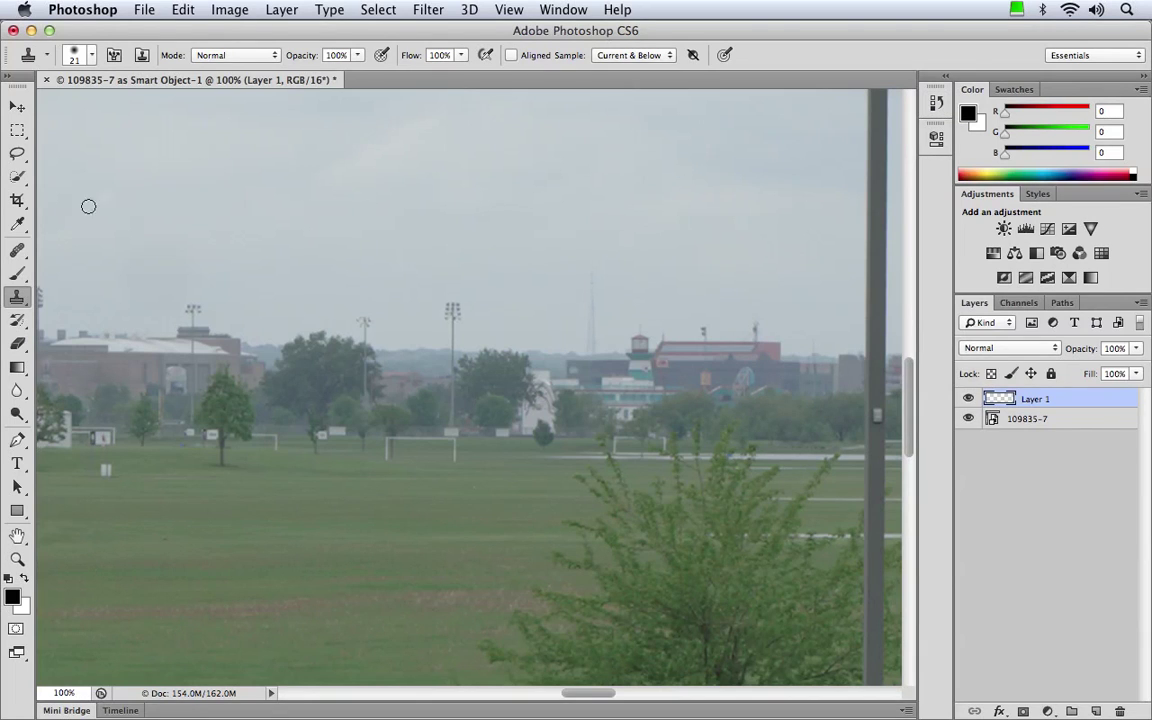
# Step: Remove the top of the floodlight pole with the Content-Aware Spot Healing Brush, with Sample All Layers enabled
pyautogui.click(19, 251)
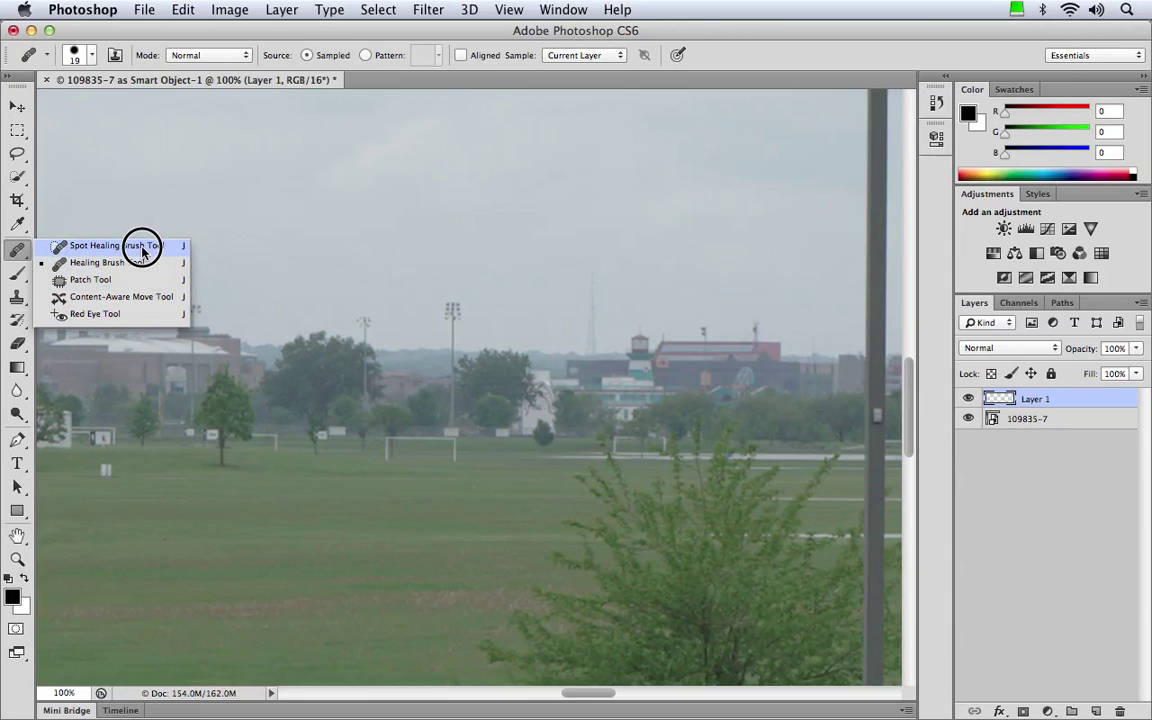
pyautogui.click(74, 247)
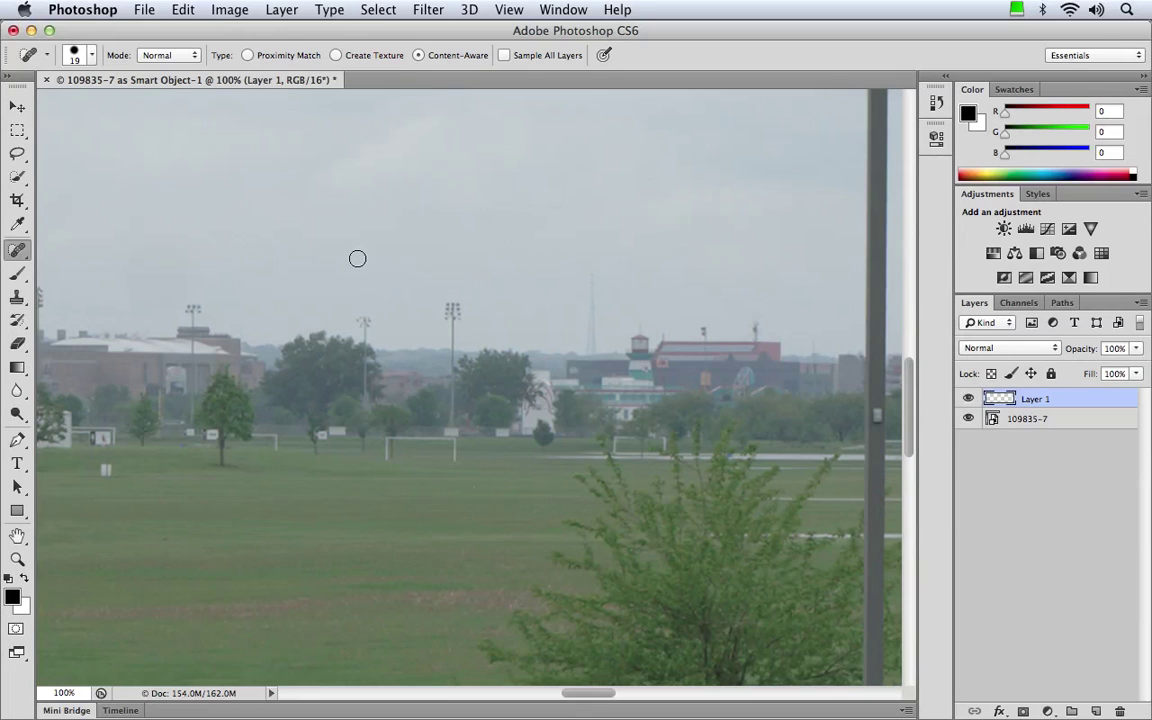
pyautogui.moveTo(444, 311); pyautogui.dragTo(450, 321)
pyautogui.click(512, 56)
pyautogui.moveTo(452, 330); pyautogui.dragTo(456, 313)
# Step: Spot-heal the pair of white barrels on the grass field and the small dark speck below them
pyautogui.hscroll(-5, 476, 334)
pyautogui.scroll(-3, 476, 334)
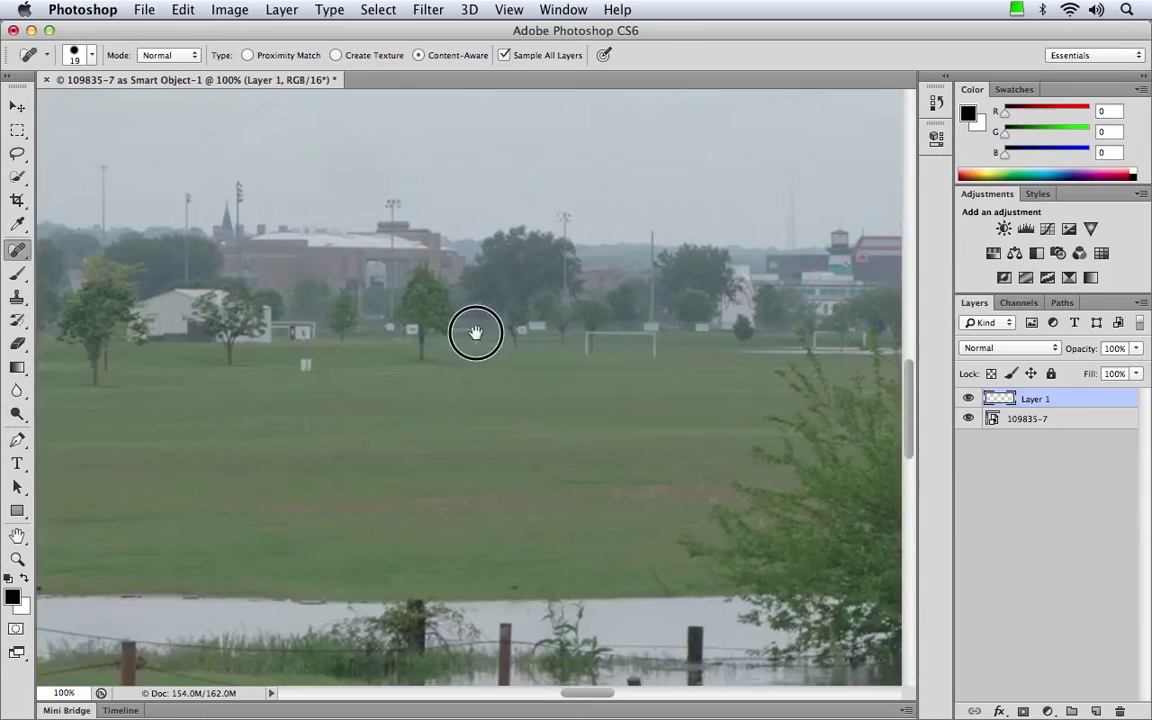
pyautogui.click(366, 344)
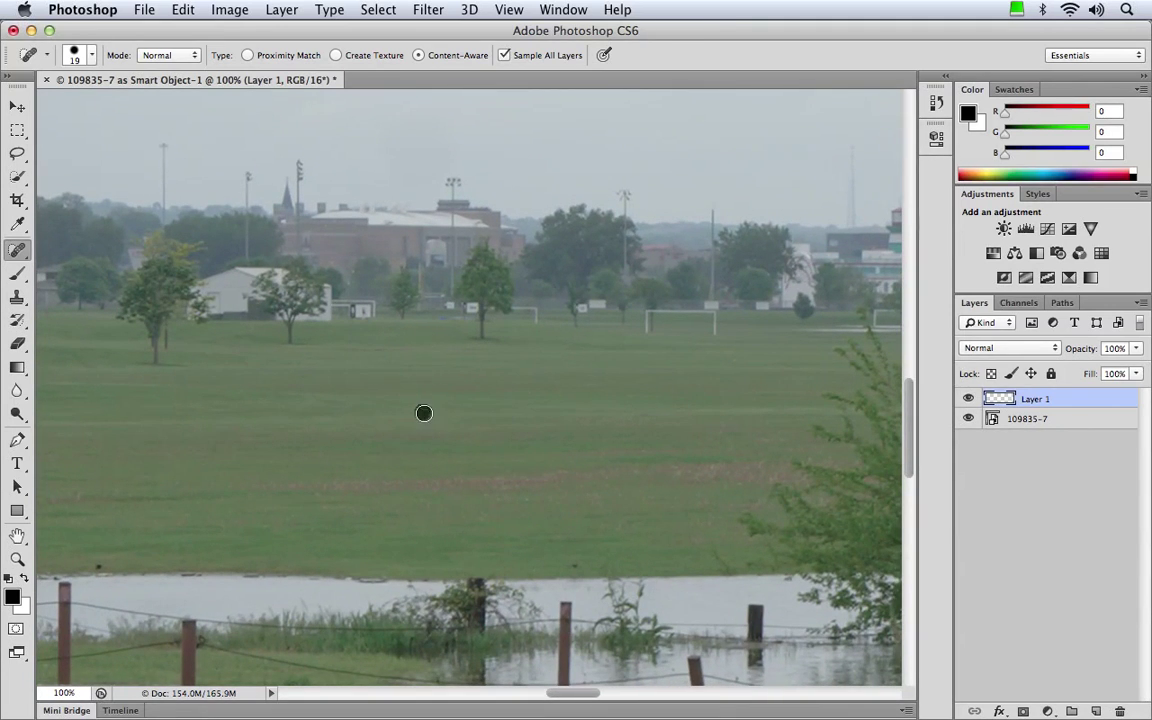
# Step: Switch to the Healing Brush and set its sampling to Current & Below
pyautogui.hscroll(-10, 391, 376)
pyautogui.moveTo(391, 376); pyautogui.dragTo(555, 368)
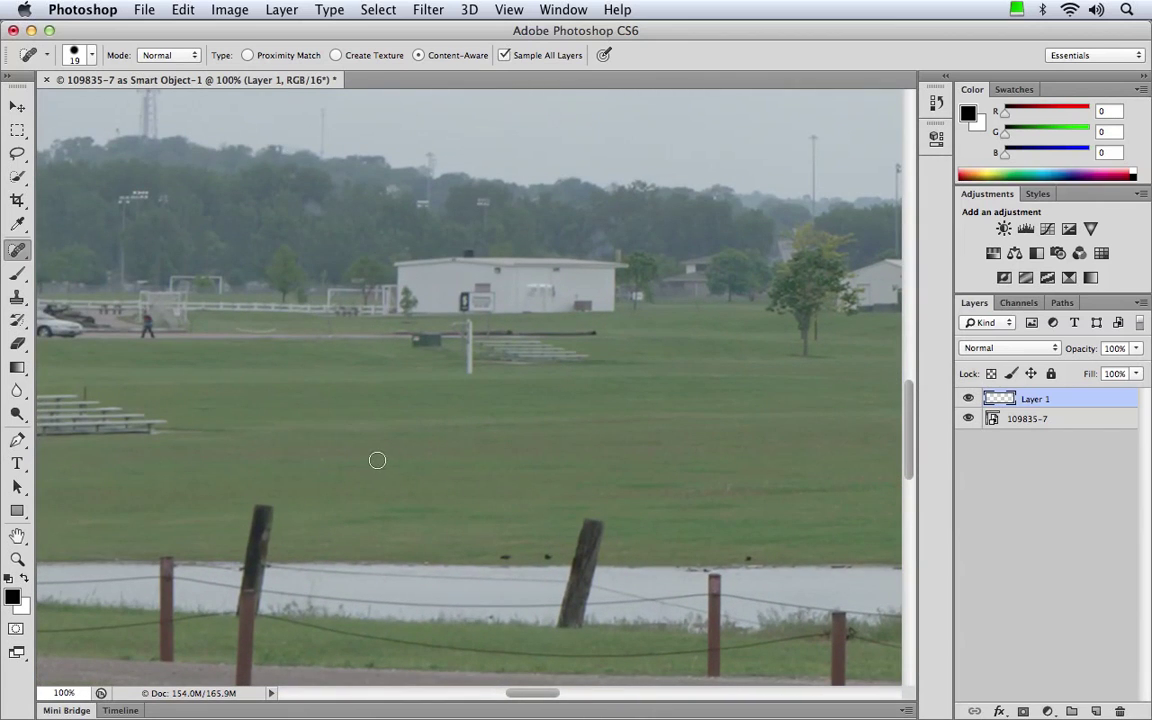
pyautogui.click(16, 251)
pyautogui.click(106, 262)
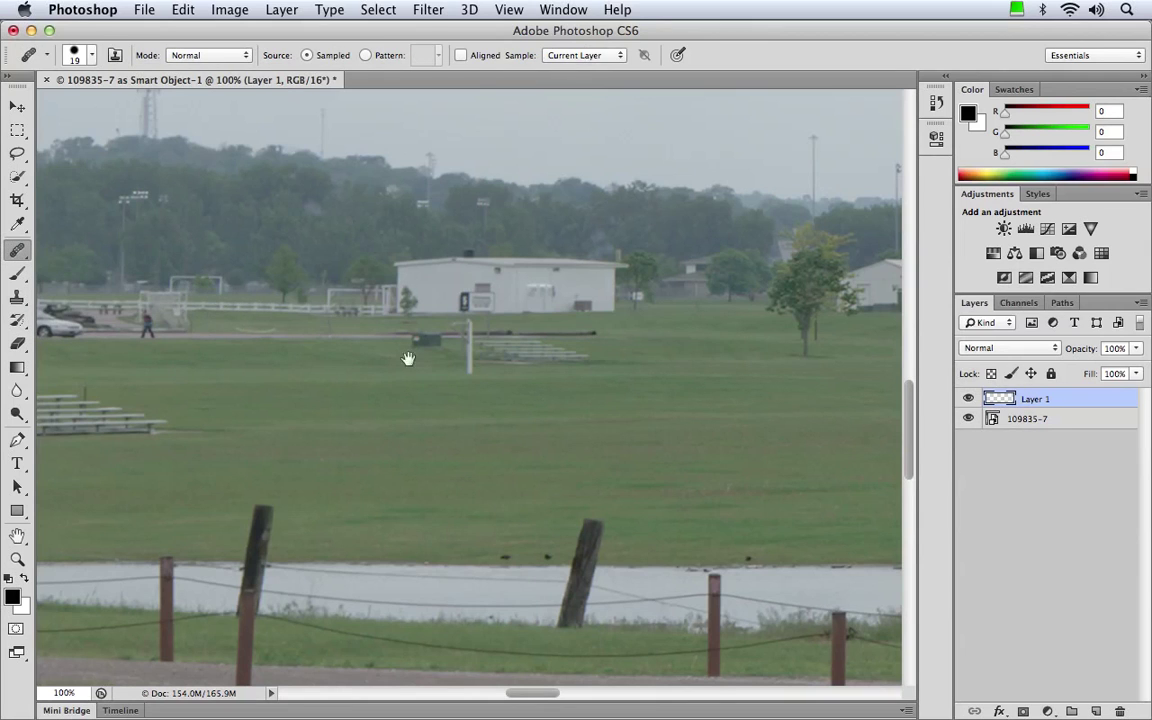
pyautogui.scroll(5, 408, 358)
pyautogui.hscroll(-3, 408, 358)
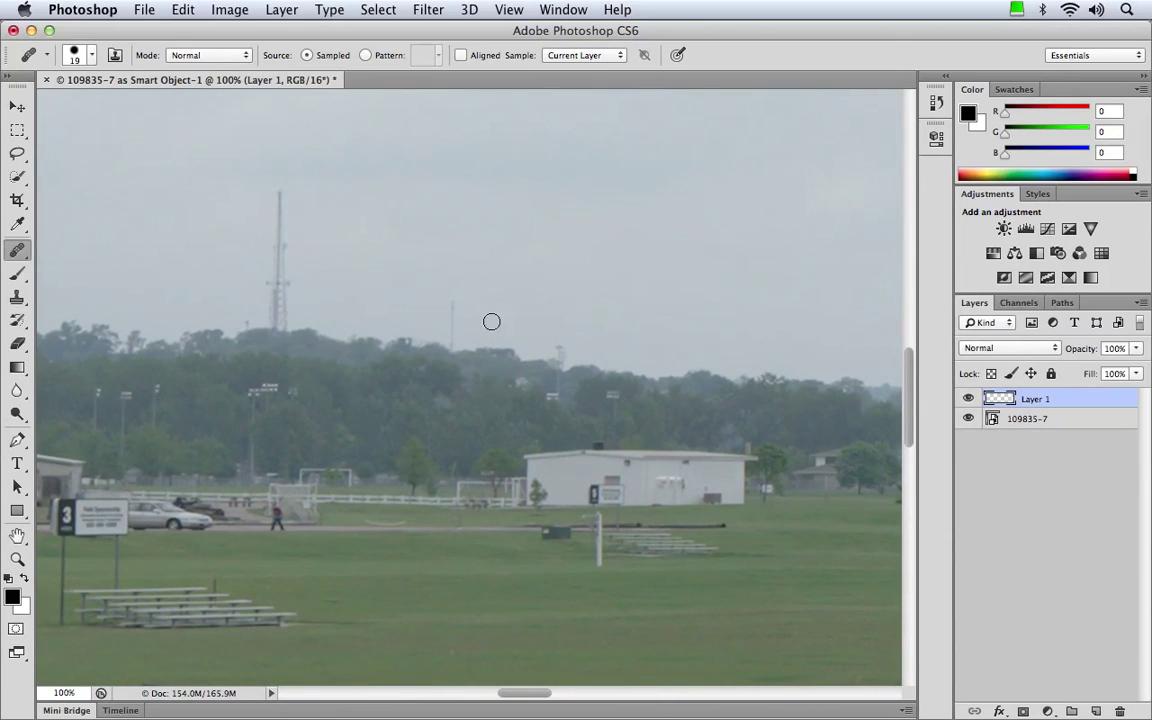
pyautogui.click(585, 55)
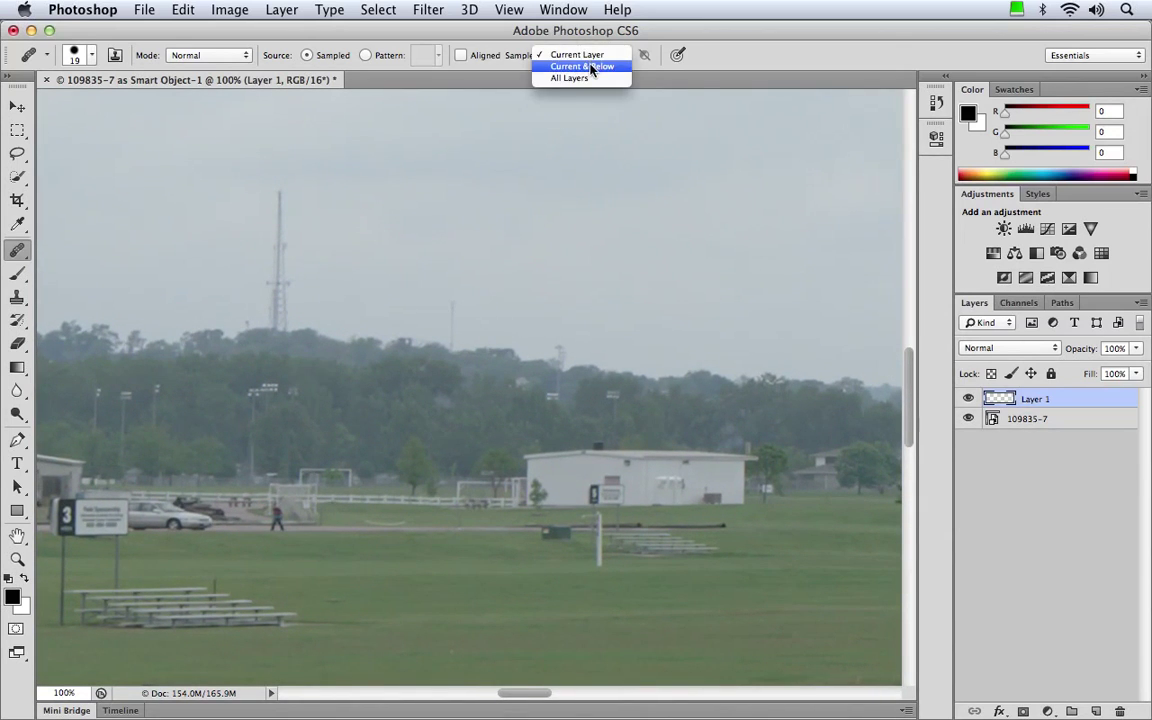
pyautogui.click(591, 67)
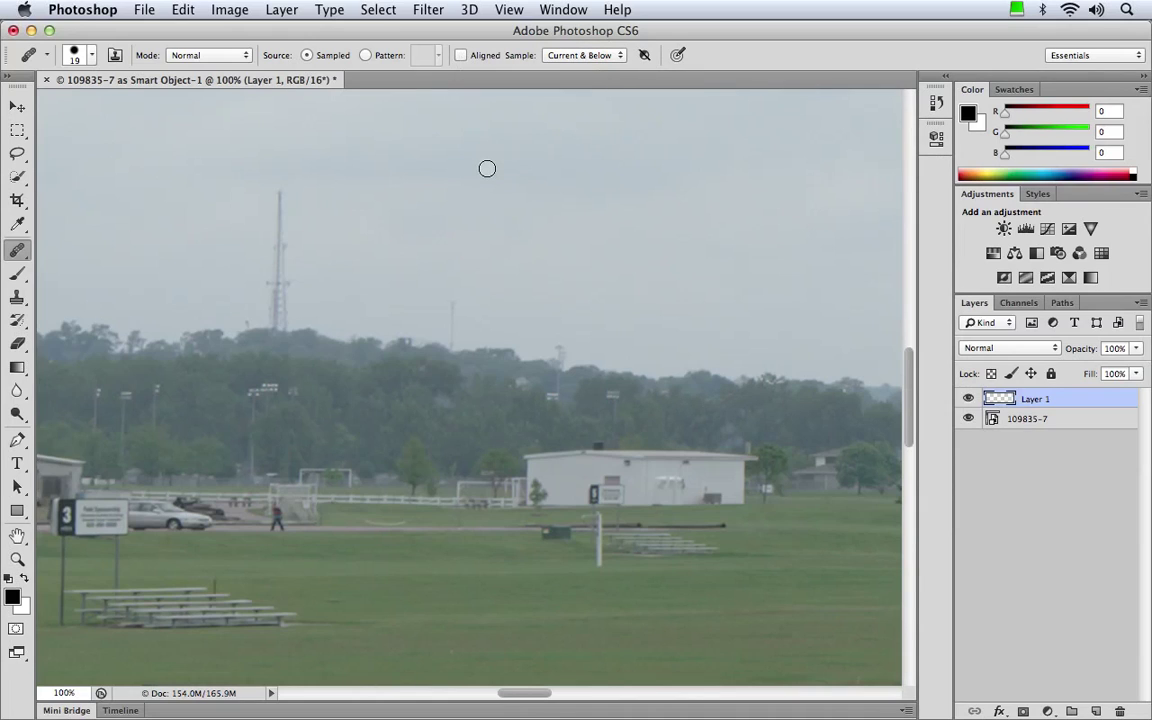
# Step: Heal away the faint thin pole above the treeline using sky beside it, and clean up the treetops at its base
pyautogui.keyDown('alt'); pyautogui.click(499, 293); pyautogui.keyUp('alt')
pyautogui.moveTo(453, 304)
pyautogui.mouseDown()
pyautogui.moveTo(451, 329)
pyautogui.moveTo(466, 337)
pyautogui.mouseUp()
pyautogui.press('super+equal')
pyautogui.press('super+equal')
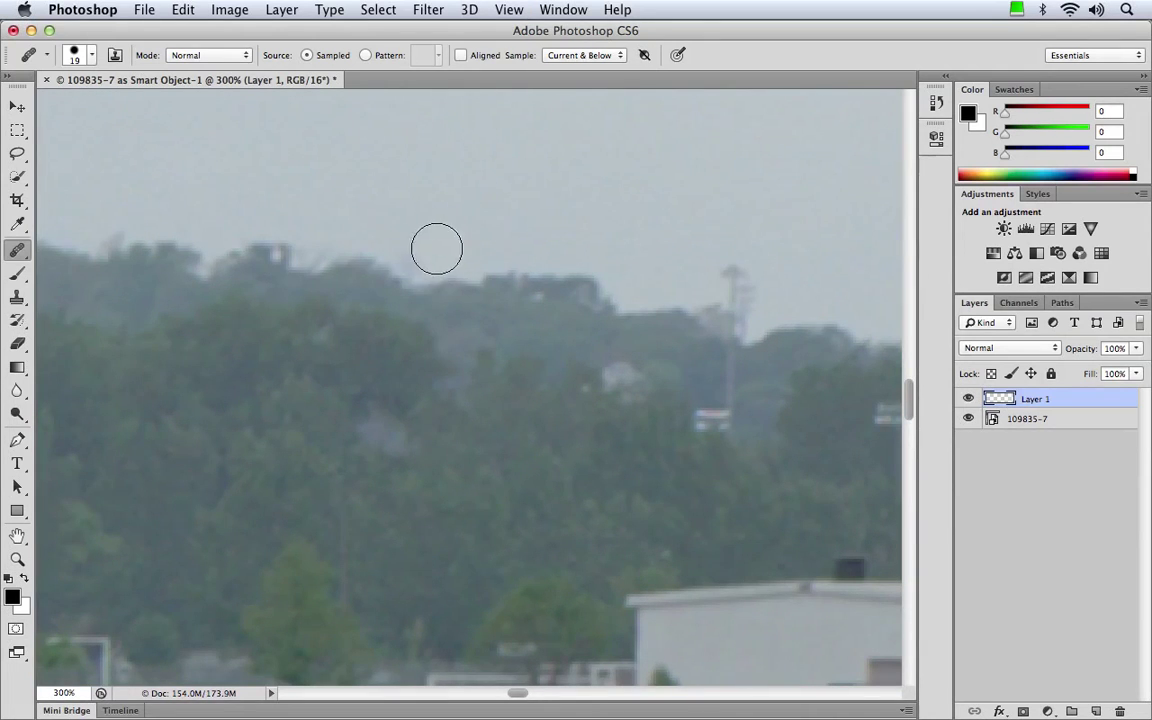
pyautogui.moveTo(410, 255)
pyautogui.mouseDown()
pyautogui.moveTo(416, 297)
pyautogui.moveTo(439, 288)
pyautogui.moveTo(425, 311)
pyautogui.moveTo(444, 327)
pyautogui.moveTo(466, 270)
pyautogui.mouseUp()
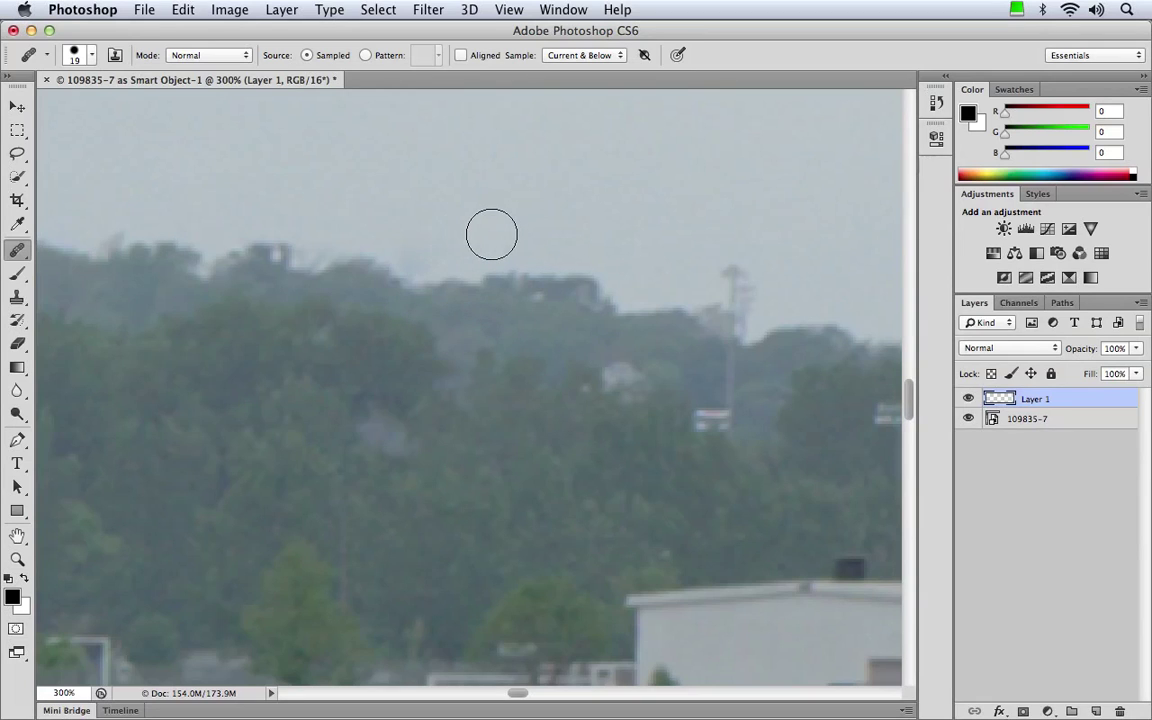
pyautogui.press('super+minus')
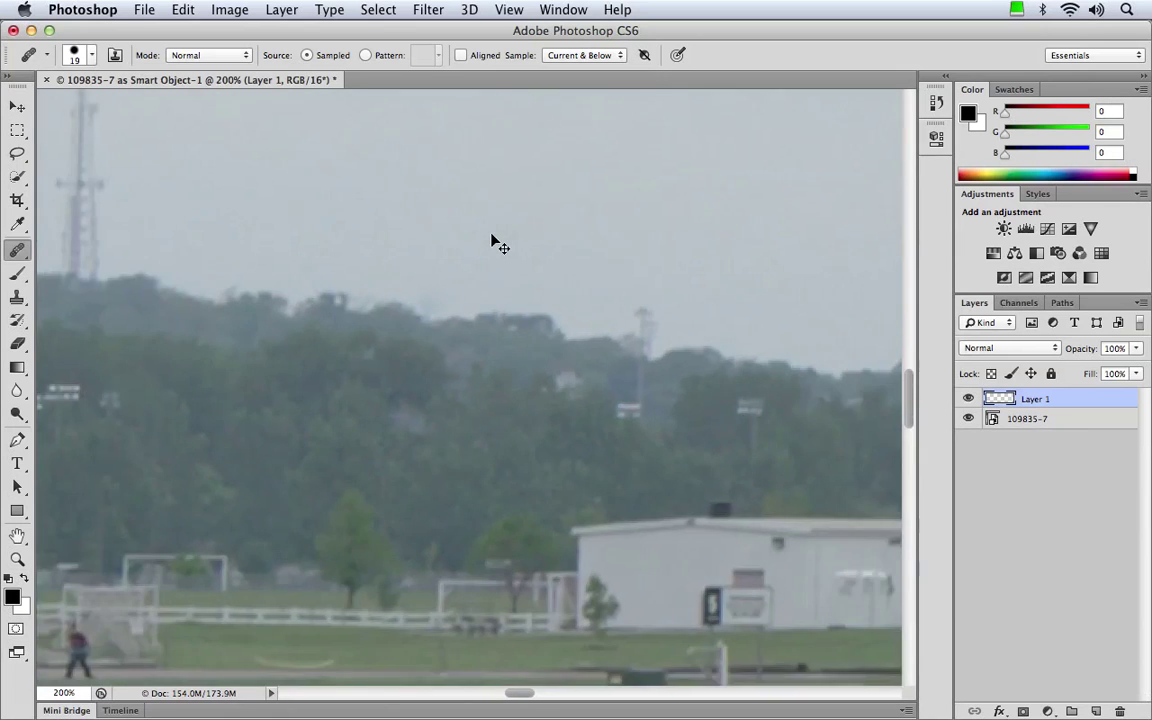
pyautogui.press('super+minus')
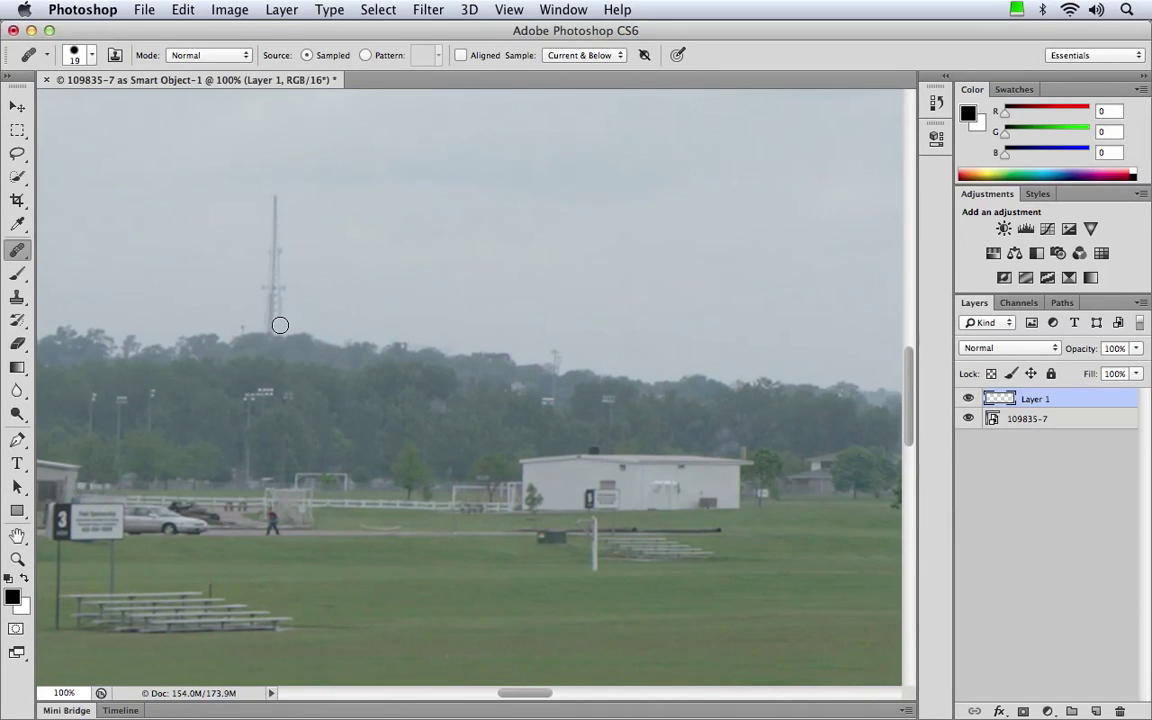
# Step: Heal away the tall radio tower on the wooded ridge and the white barrel on the grass near the number 3 sign
pyautogui.moveTo(280, 325)
pyautogui.mouseDown()
pyautogui.moveTo(283, 272)
pyautogui.moveTo(273, 290)
pyautogui.moveTo(264, 282)
pyautogui.moveTo(273, 240)
pyautogui.moveTo(276, 278)
pyautogui.moveTo(271, 206)
pyautogui.mouseUp()
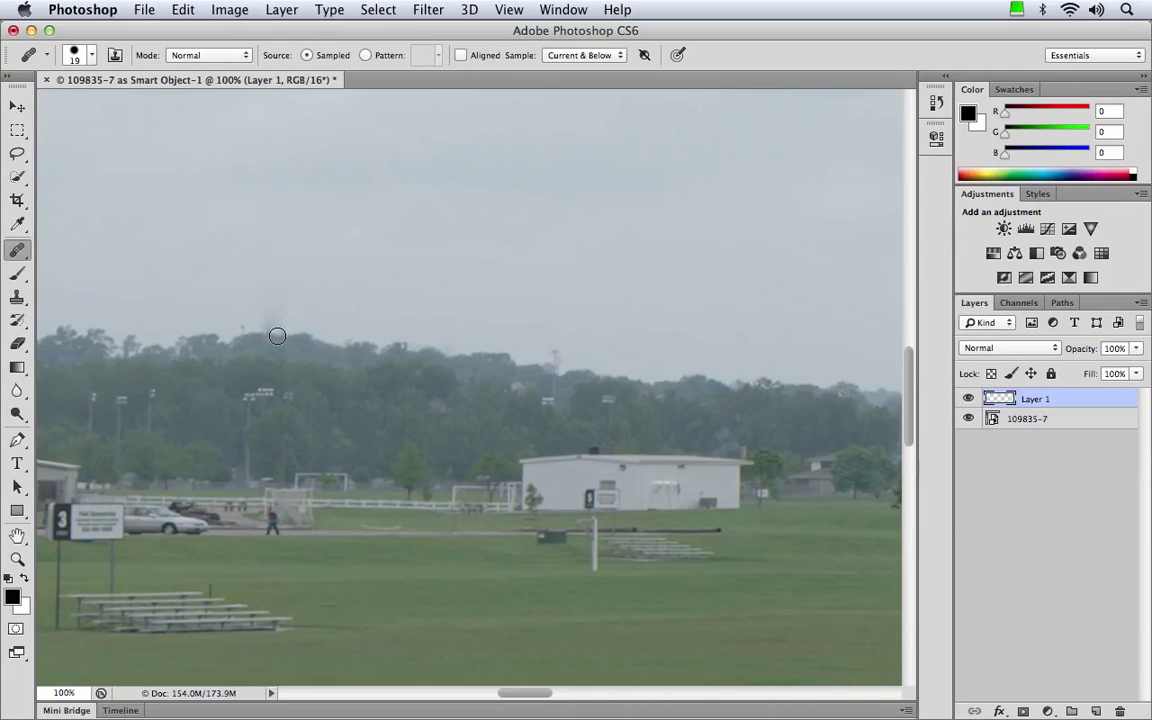
pyautogui.moveTo(277, 336)
pyautogui.mouseDown()
pyautogui.moveTo(265, 322)
pyautogui.moveTo(281, 334)
pyautogui.moveTo(321, 255)
pyautogui.moveTo(335, 271)
pyautogui.mouseUp()
pyautogui.hscroll(-6, 584, 260)
pyautogui.scroll(-4, 584, 260)
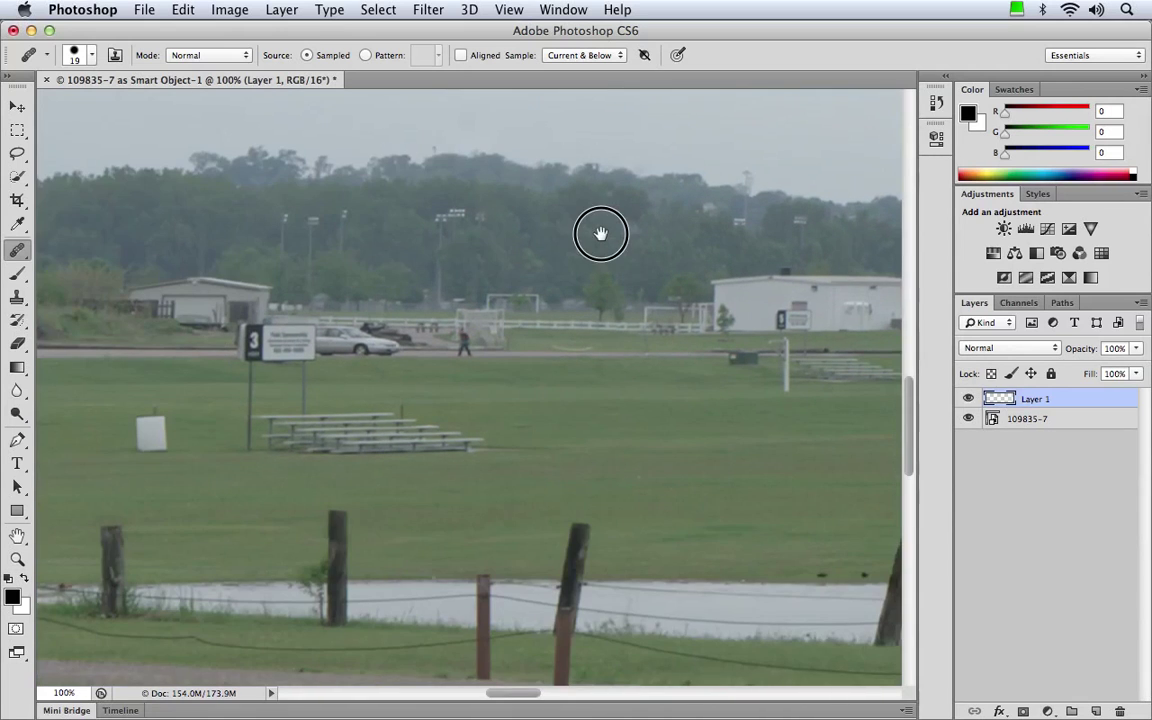
pyautogui.moveTo(376, 346)
pyautogui.mouseDown()
pyautogui.moveTo(501, 303)
pyautogui.moveTo(512, 322)
pyautogui.mouseUp()
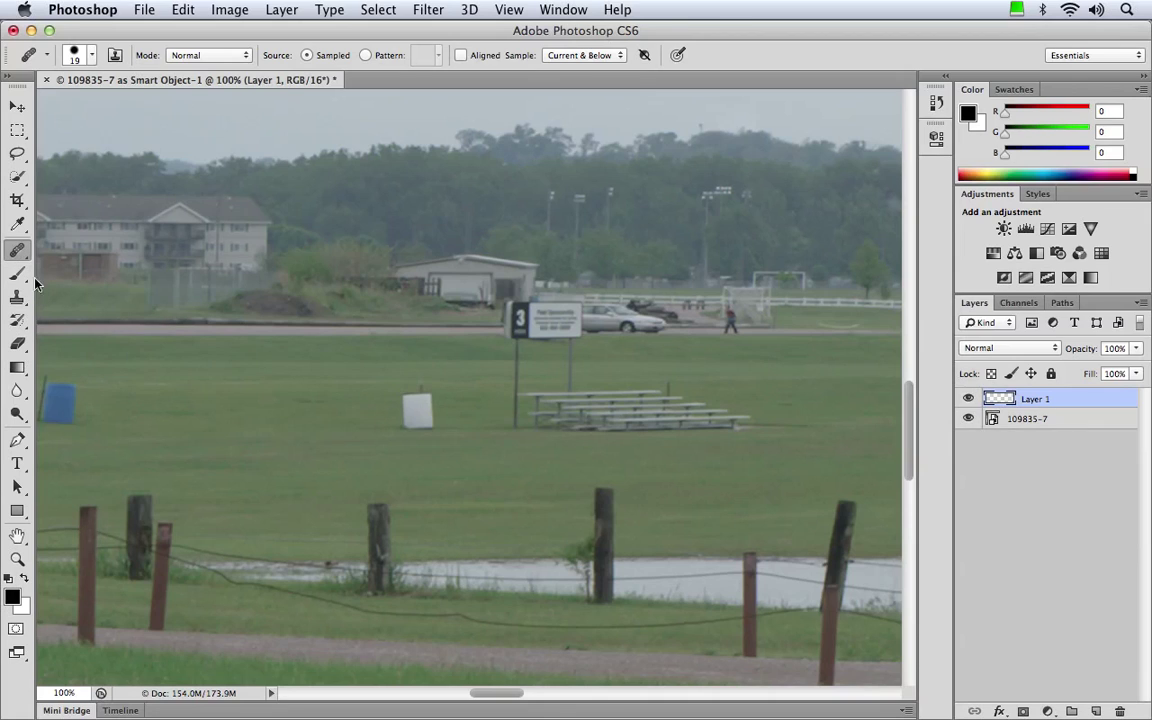
pyautogui.keyDown('alt'); pyautogui.click(359, 400); pyautogui.keyUp('alt')
pyautogui.moveTo(419, 393)
pyautogui.mouseDown()
pyautogui.moveTo(427, 410)
pyautogui.moveTo(414, 422)
pyautogui.moveTo(401, 411)
pyautogui.moveTo(406, 393)
pyautogui.moveTo(416, 412)
pyautogui.mouseUp()
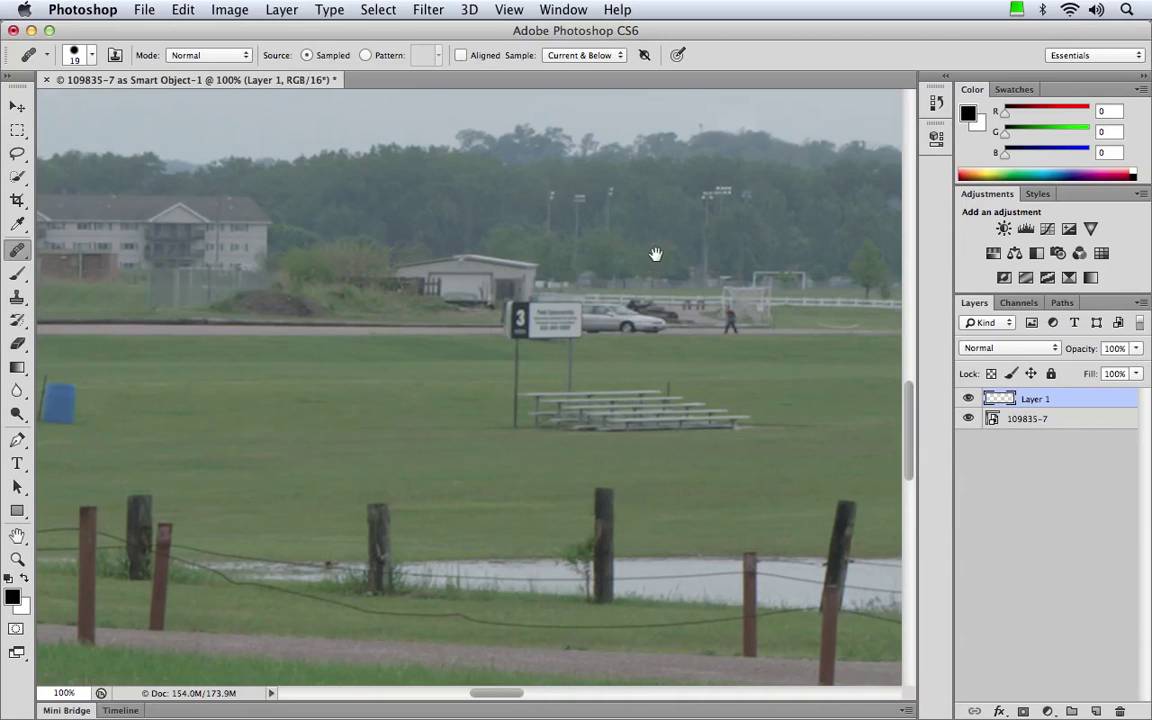
# Step: Delete the retouching layer Layer 1 and add a new empty layer above 109835-7
pyautogui.scroll(10, 656, 249)
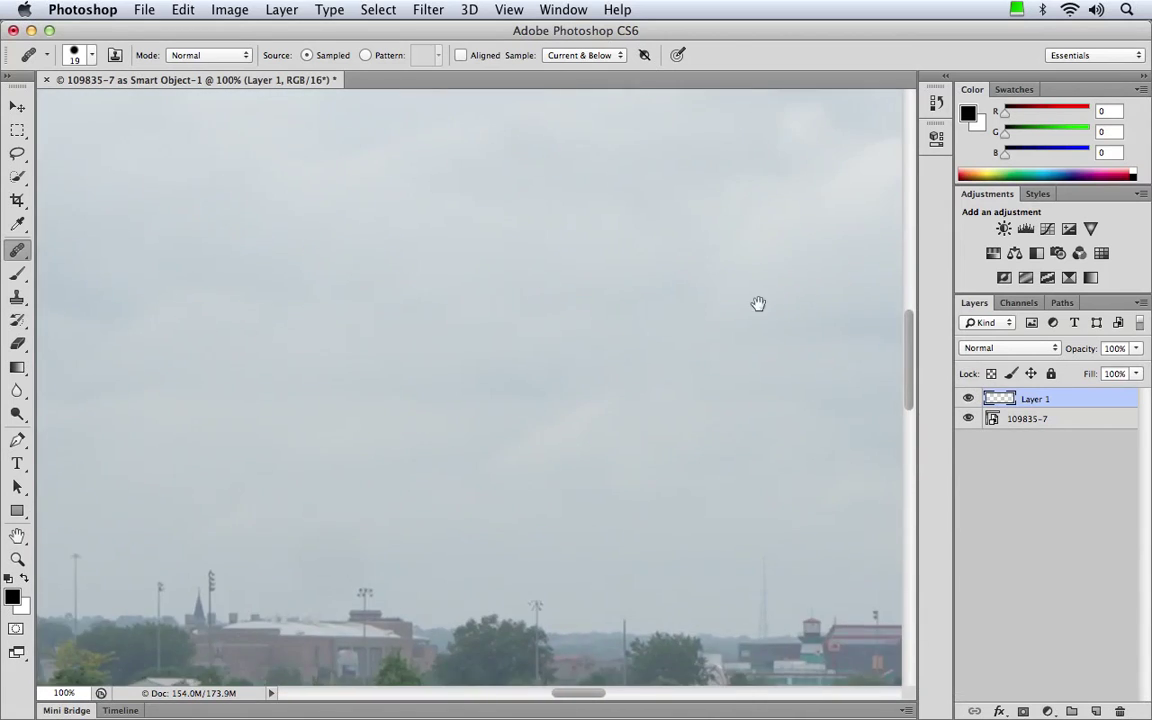
pyautogui.moveTo(758, 306); pyautogui.dragTo(365, 329)
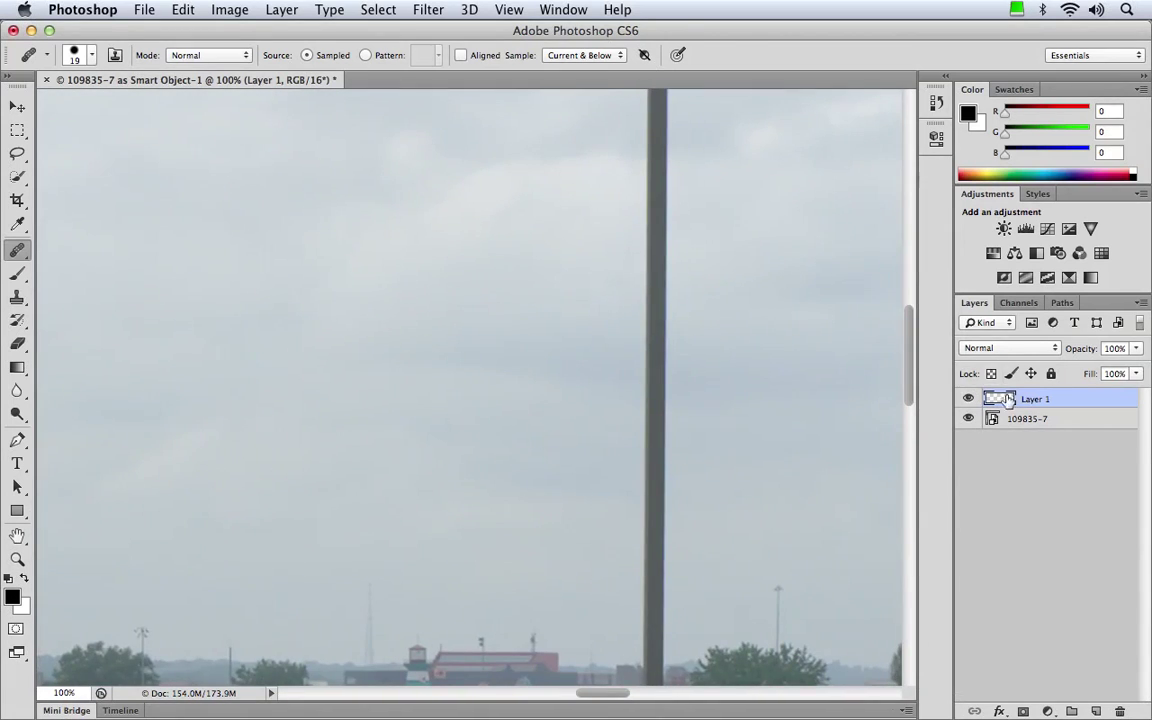
pyautogui.moveTo(1000, 399); pyautogui.dragTo(1120, 710)
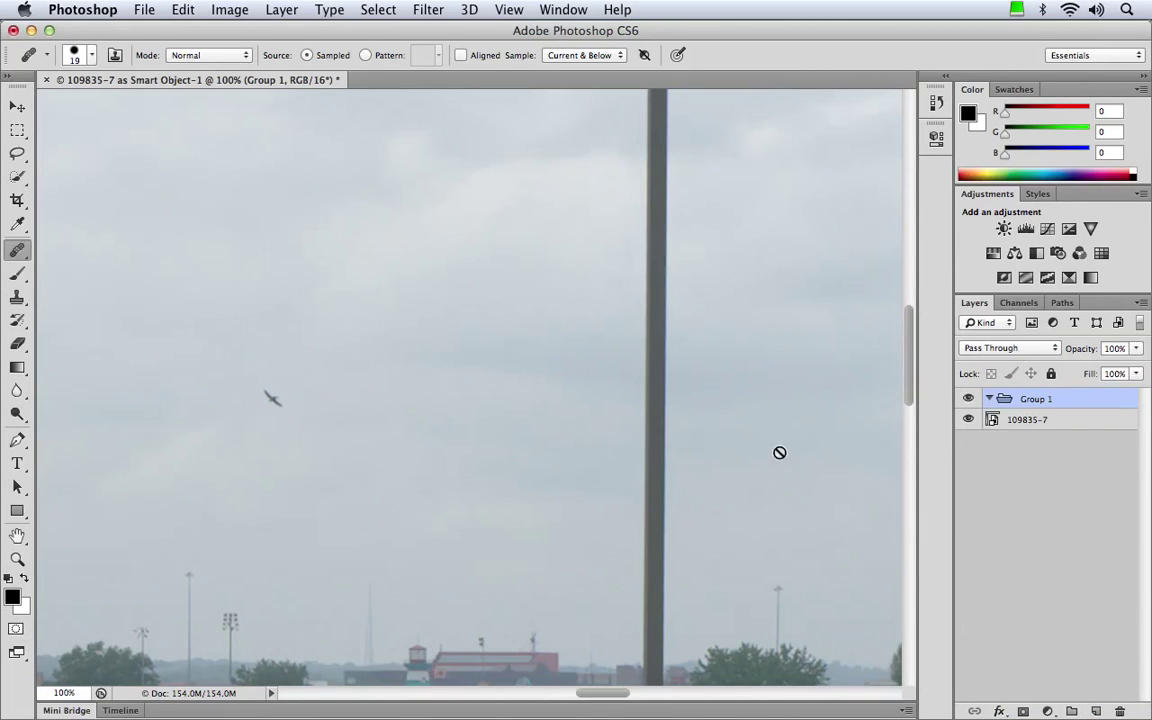
pyautogui.press('super+z')
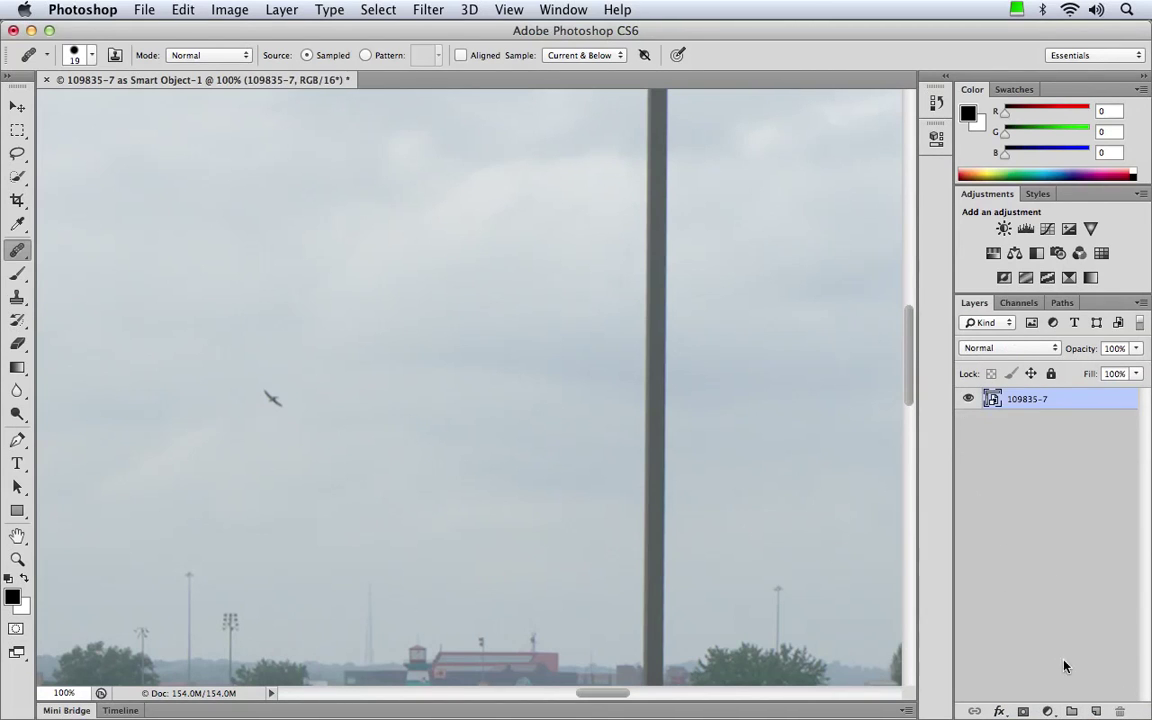
pyautogui.click(1095, 711)
# Step: Heal away the flying bird in the sky and the faint thin tower above the distant buildings
pyautogui.scroll(-4, 460, 400)
pyautogui.hscroll(-4, 460, 400)
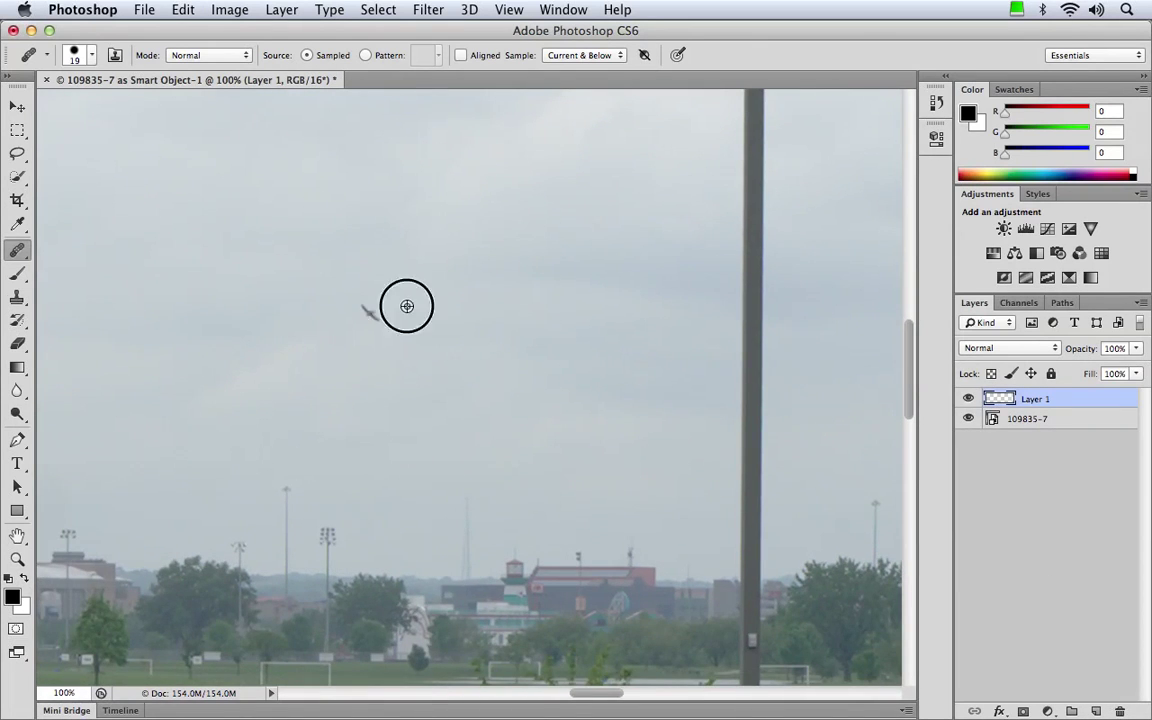
pyautogui.keyDown('alt'); pyautogui.click(368, 311); pyautogui.keyUp('alt')
pyautogui.click(368, 311)
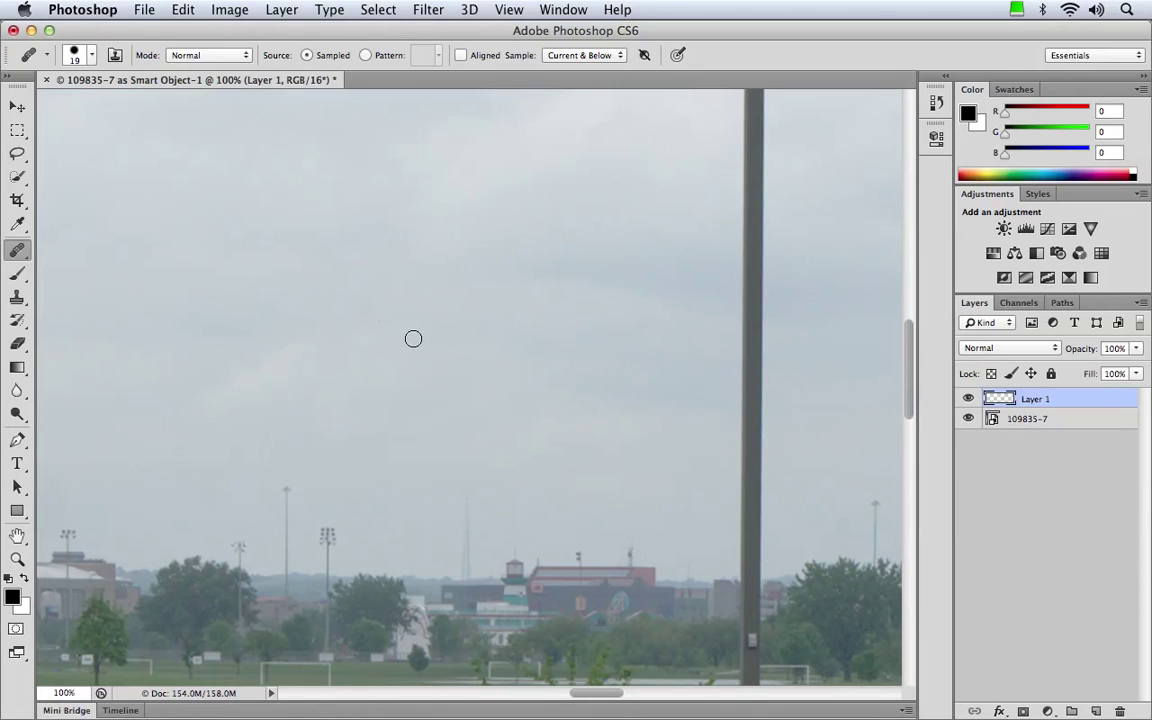
pyautogui.hotkey('ctrl', 'z')
pyautogui.moveTo(368, 311); pyautogui.dragTo(413, 356)
pyautogui.keyDown('alt'); pyautogui.click(481, 578); pyautogui.keyUp('alt')
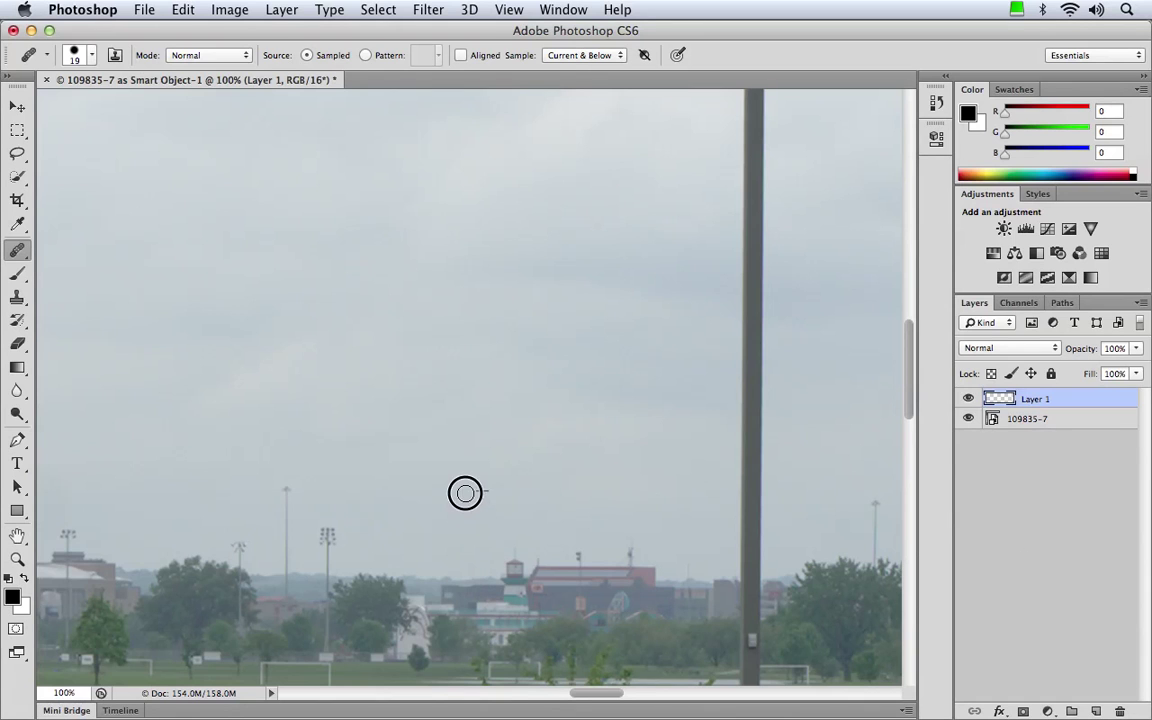
# Step: Heal away the small dark specks on the grass between the flooded areas
pyautogui.scroll(-5, 558, 501)
pyautogui.hscroll(5, 558, 501)
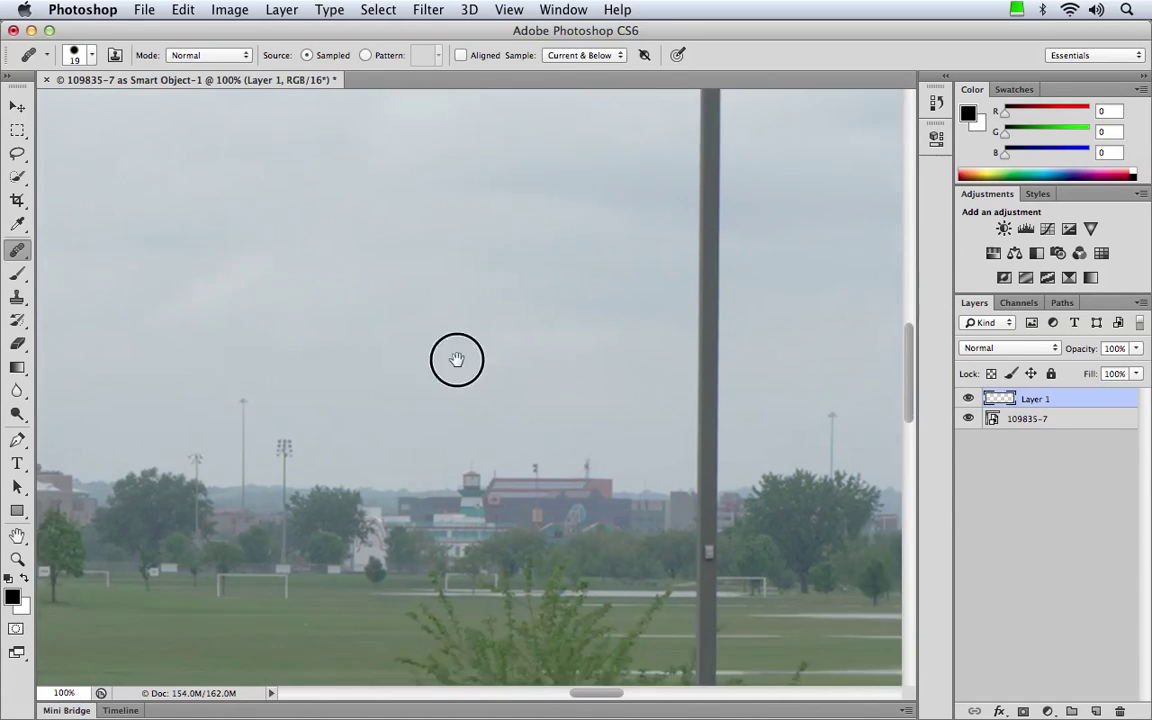
pyautogui.scroll(-4, 481, 458)
pyautogui.hscroll(6, 481, 458)
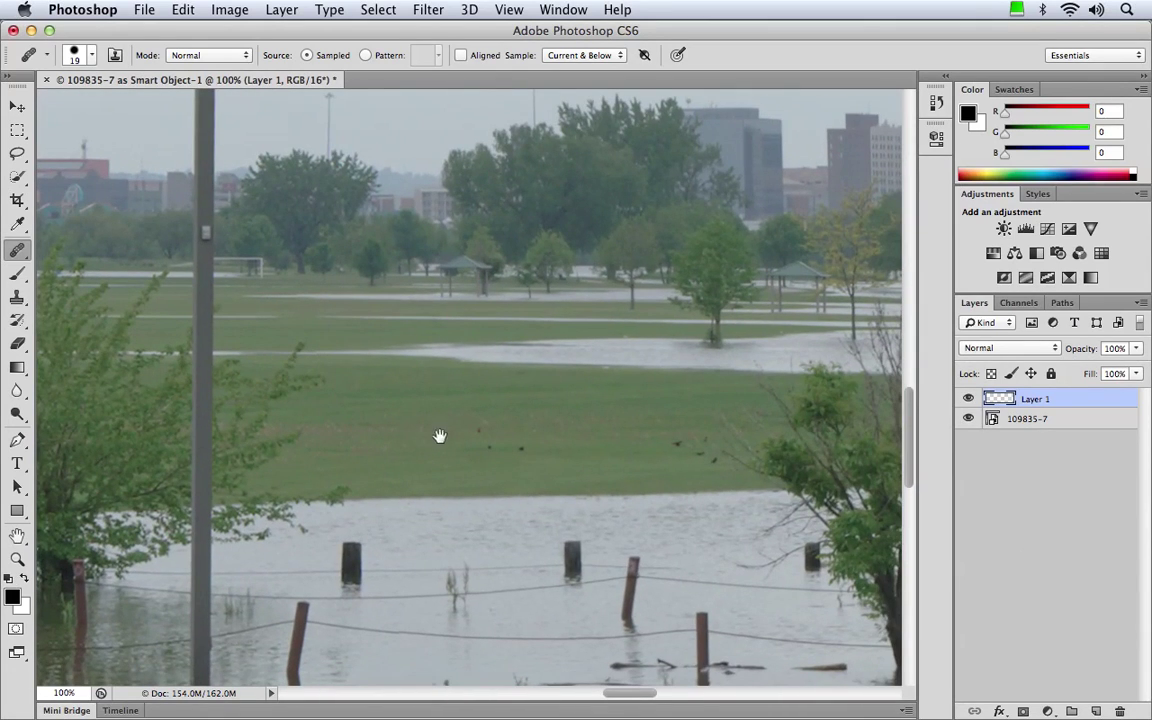
pyautogui.click(489, 447)
# Step: Switch to the Patch tool and delete Layer 1, leaving only the 109835-7 layer
pyautogui.moveTo(90, 392); pyautogui.dragTo(686, 445)
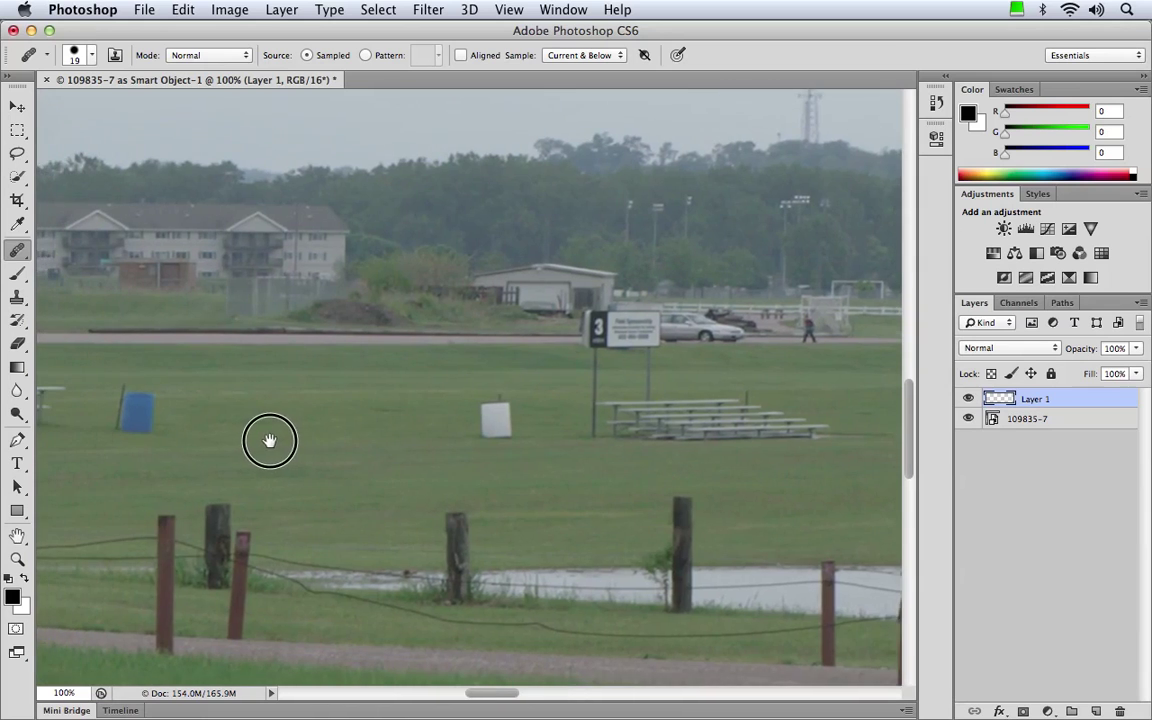
pyautogui.moveTo(269, 441); pyautogui.dragTo(411, 442)
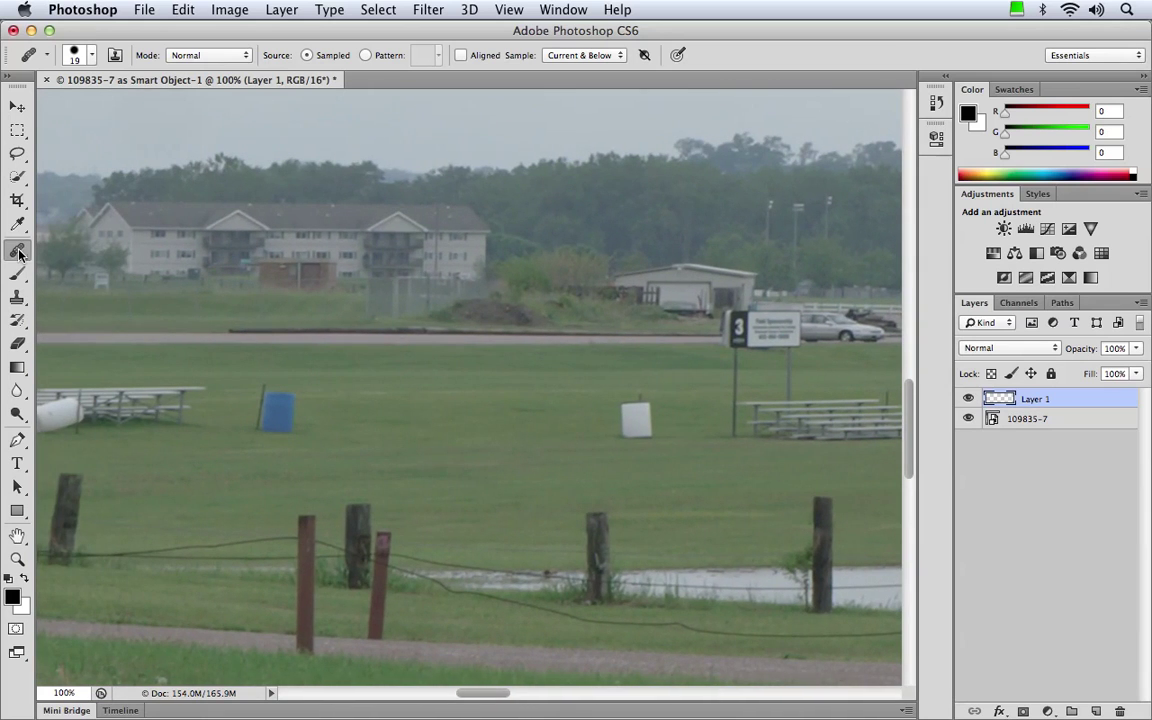
pyautogui.moveTo(18, 253); pyautogui.dragTo(62, 281)
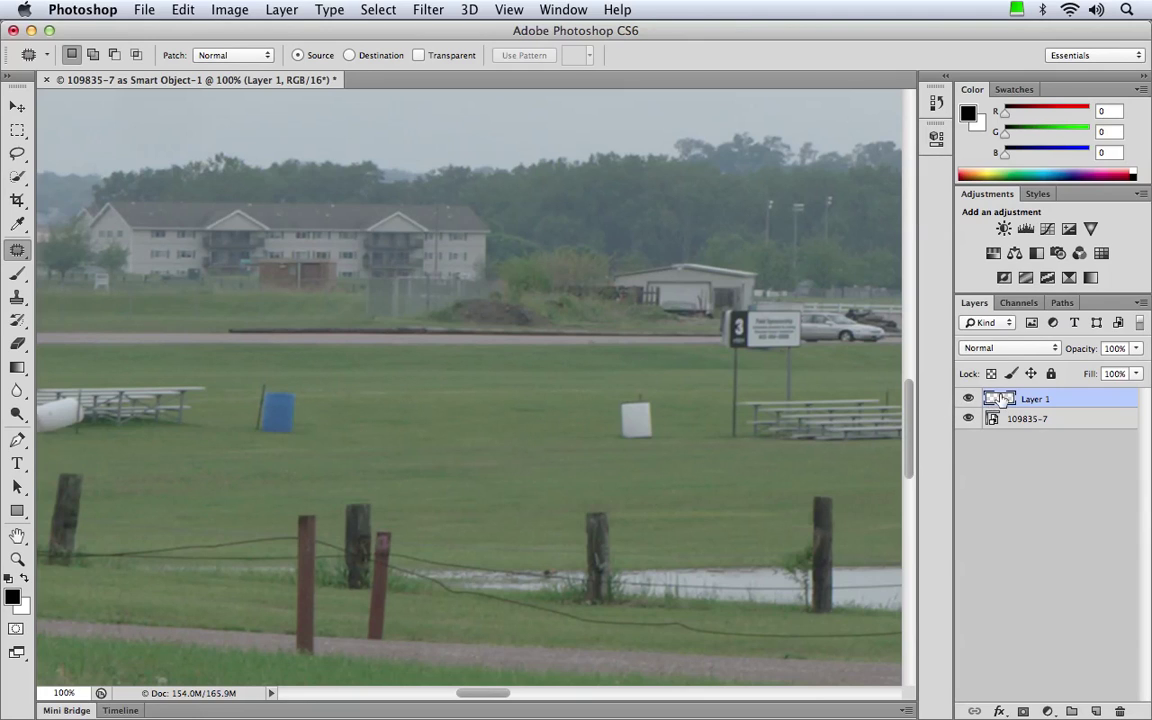
pyautogui.moveTo(1000, 402); pyautogui.dragTo(1121, 710)
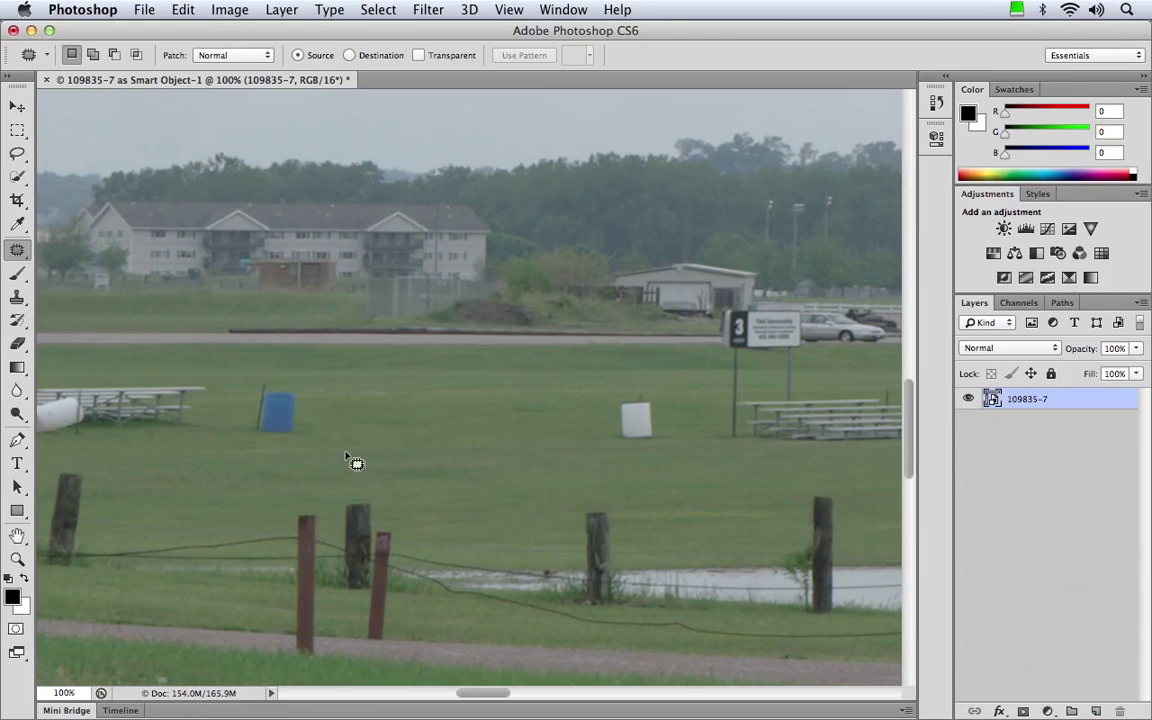
# Step: Patch the blue barrel on the field with clean grass in Source mode, rasterizing the smart object
pyautogui.moveTo(303, 398)
pyautogui.mouseDown()
pyautogui.moveTo(299, 433)
pyautogui.moveTo(254, 438)
pyautogui.moveTo(241, 425)
pyautogui.moveTo(247, 384)
pyautogui.moveTo(298, 408)
pyautogui.mouseUp()
pyautogui.click(298, 408)
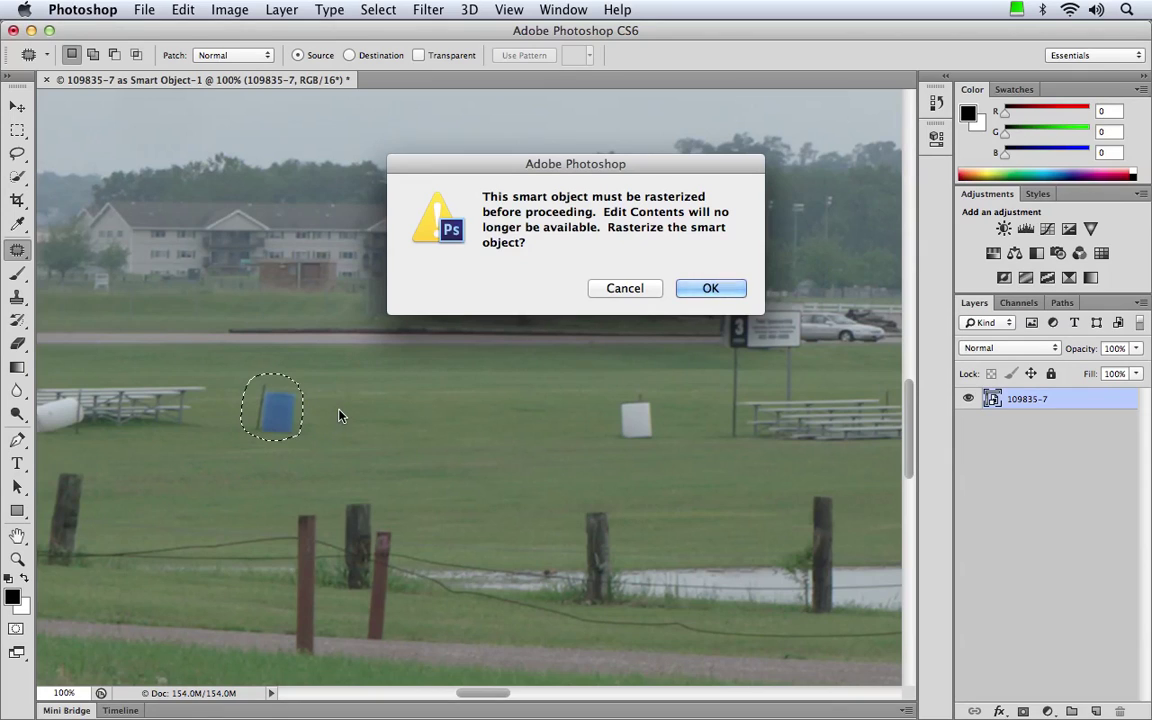
pyautogui.click(684, 288)
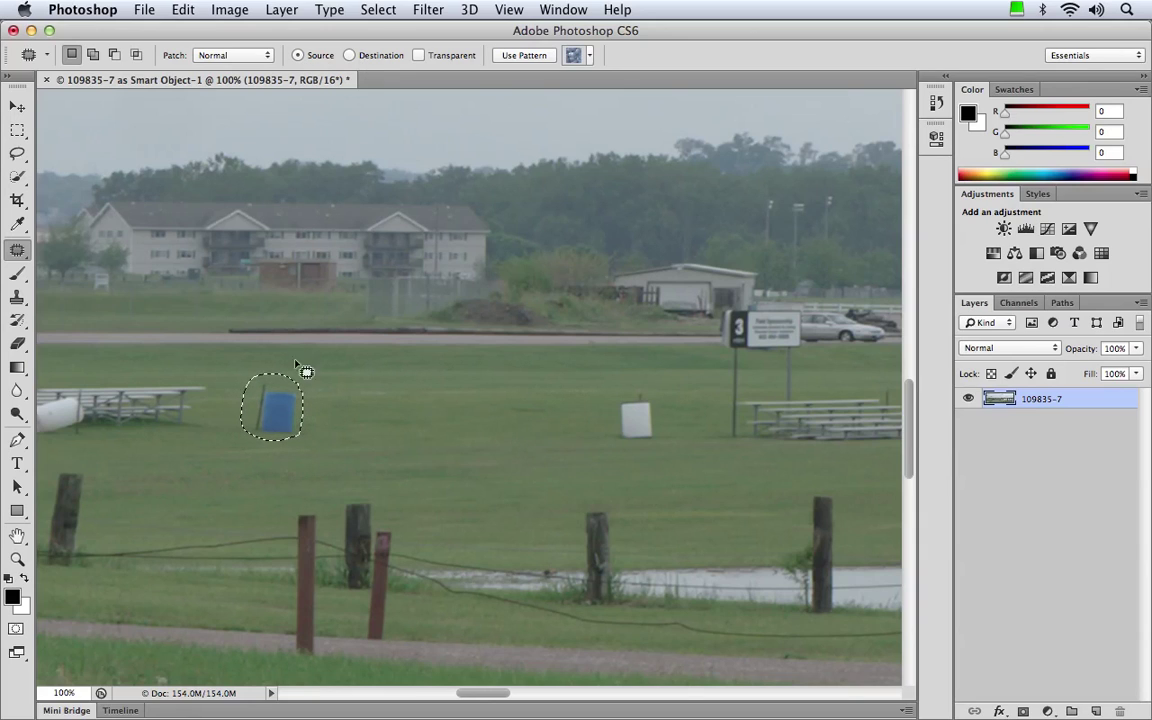
pyautogui.moveTo(278, 405)
pyautogui.mouseDown()
pyautogui.moveTo(373, 406)
pyautogui.moveTo(252, 391)
pyautogui.moveTo(309, 406)
pyautogui.moveTo(290, 410)
pyautogui.mouseUp()
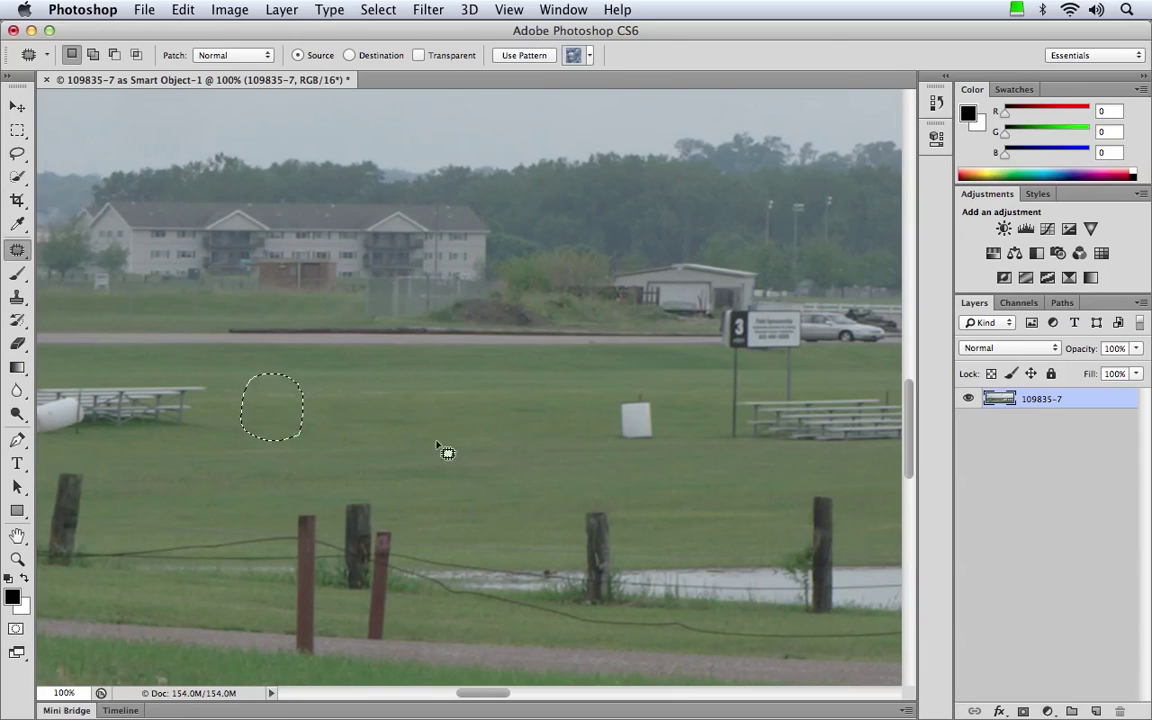
# Step: Set the patch to Destination, cover the white barrel with a selected area of clean grass, and clear the selection
pyautogui.click(352, 55)
pyautogui.moveTo(350, 440)
pyautogui.mouseDown()
pyautogui.moveTo(353, 382)
pyautogui.moveTo(387, 377)
pyautogui.moveTo(417, 403)
pyautogui.moveTo(409, 434)
pyautogui.moveTo(376, 450)
pyautogui.moveTo(349, 446)
pyautogui.moveTo(380, 420)
pyautogui.moveTo(634, 420)
pyautogui.mouseUp()
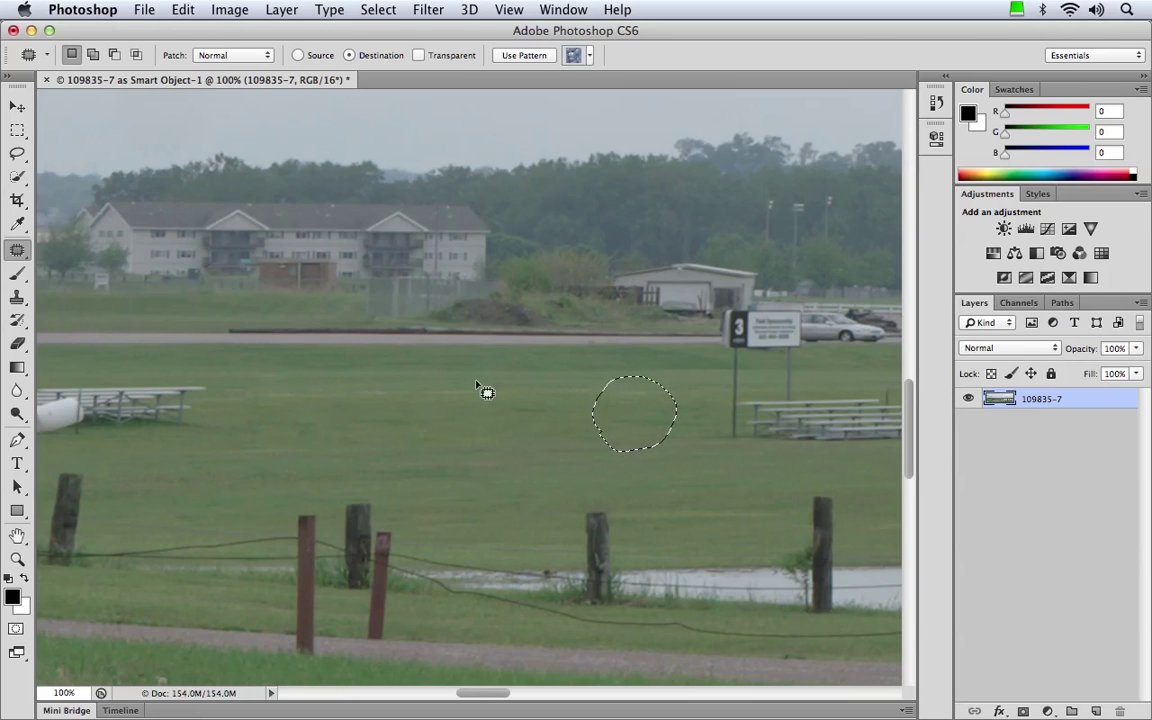
pyautogui.click(478, 387)
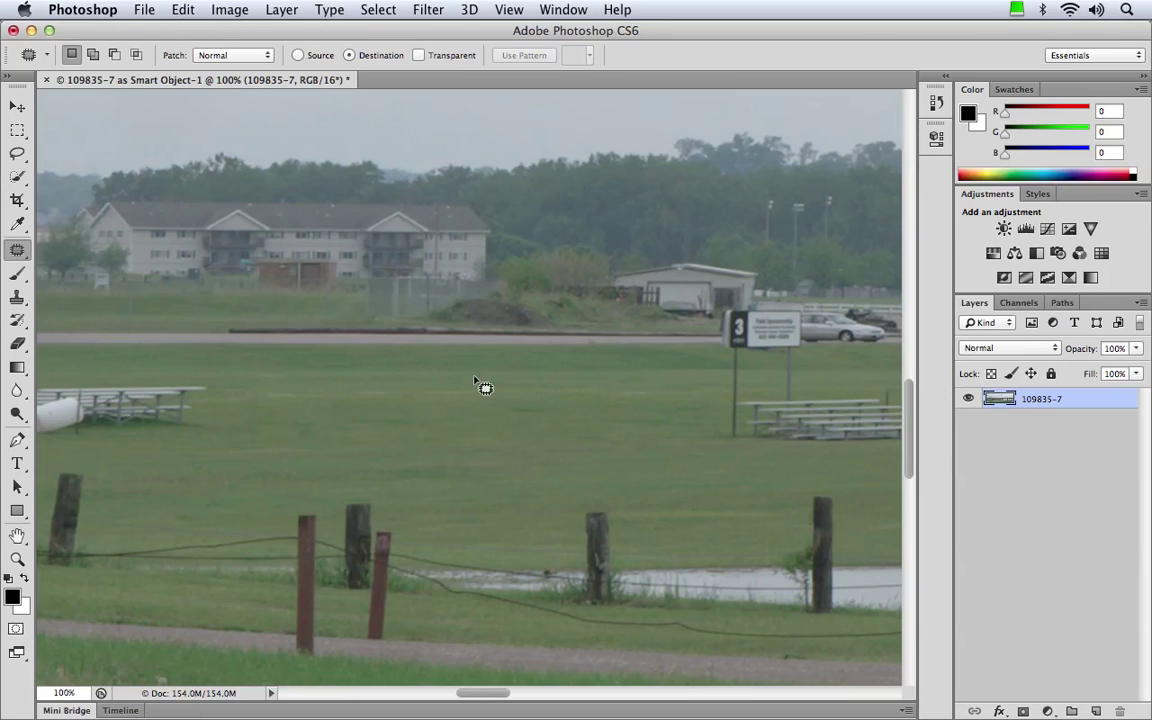
# Step: Switch from the Patch tool back to the Healing Brush
pyautogui.click(15, 254)
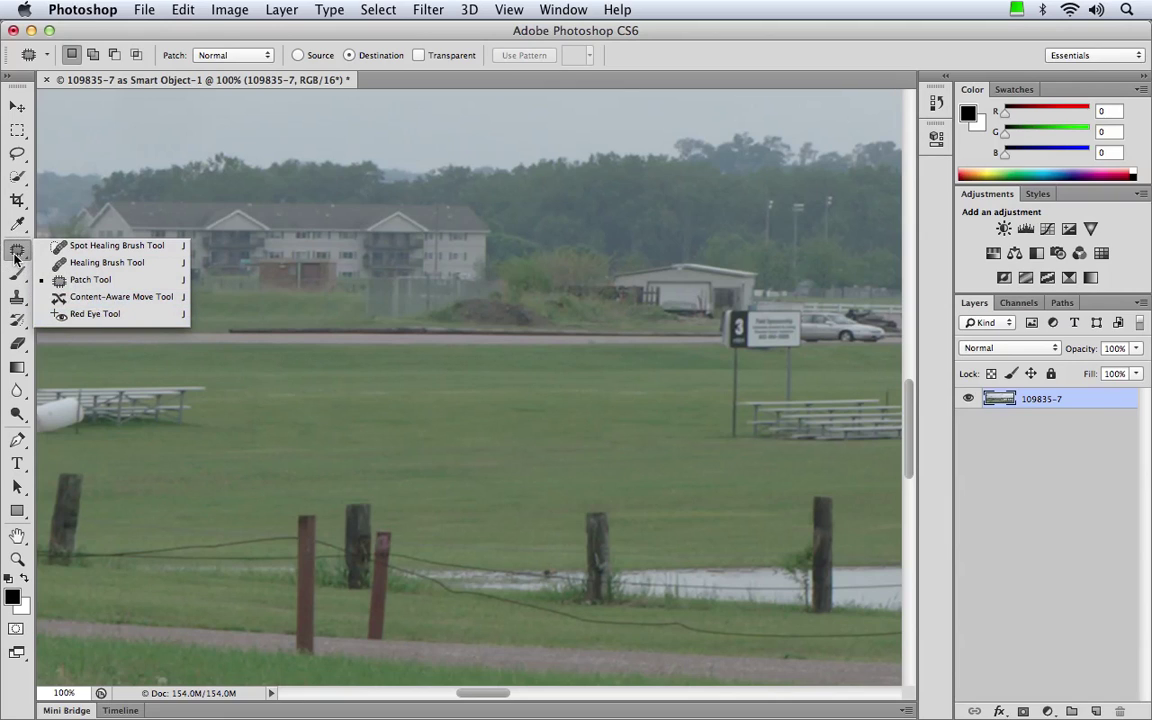
pyautogui.click(17, 253)
pyautogui.click(17, 296)
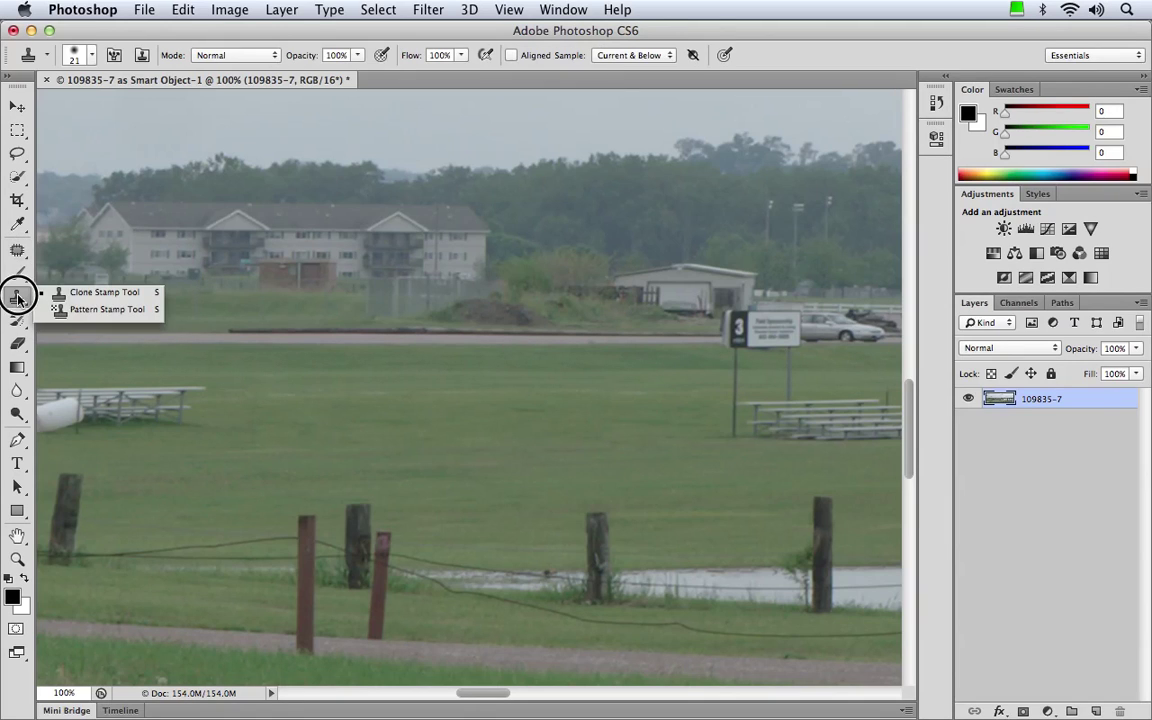
pyautogui.click(20, 252)
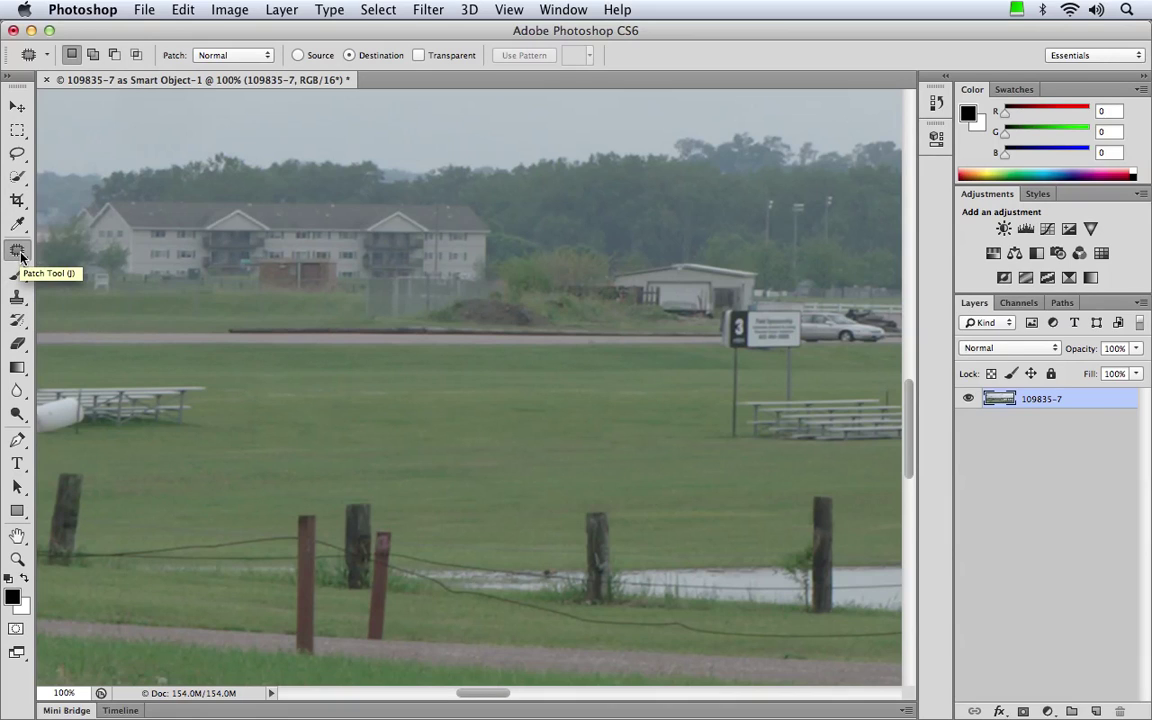
pyautogui.moveTo(20, 255)
pyautogui.mouseDown()
pyautogui.moveTo(75, 247)
pyautogui.moveTo(113, 265)
pyautogui.mouseUp()
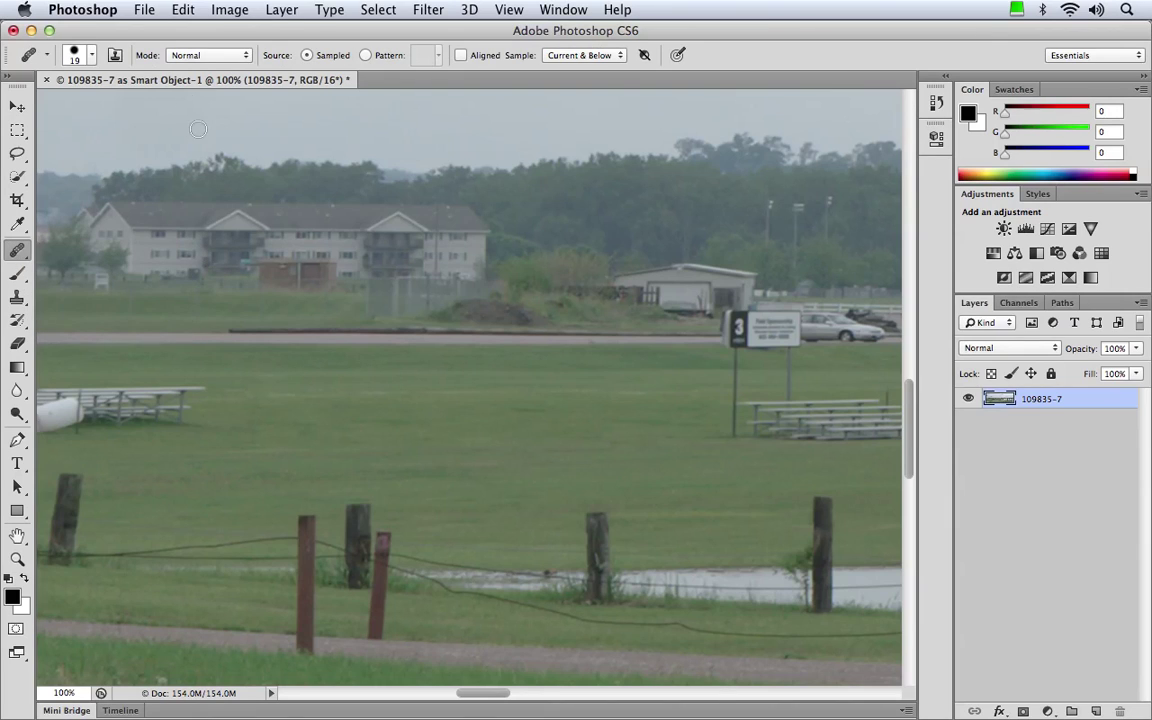
# Step: View the Healing Brush's Clone Source settings, including the overlay options, and close them
pyautogui.click(115, 57)
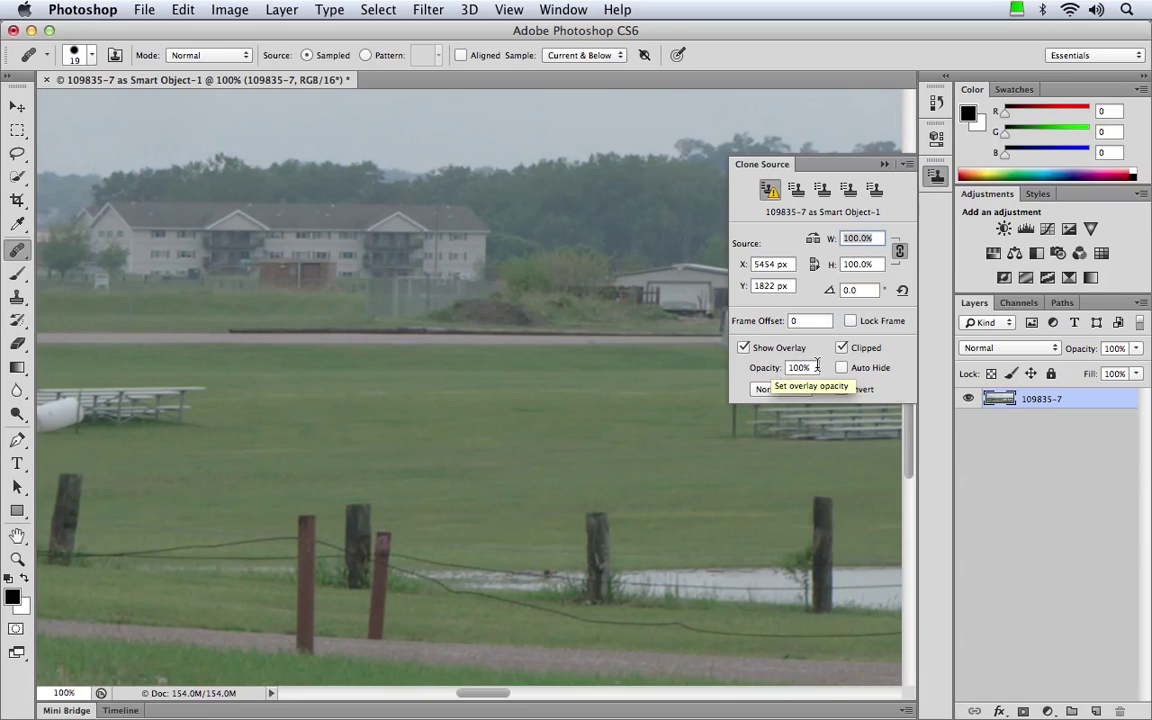
pyautogui.click(935, 180)
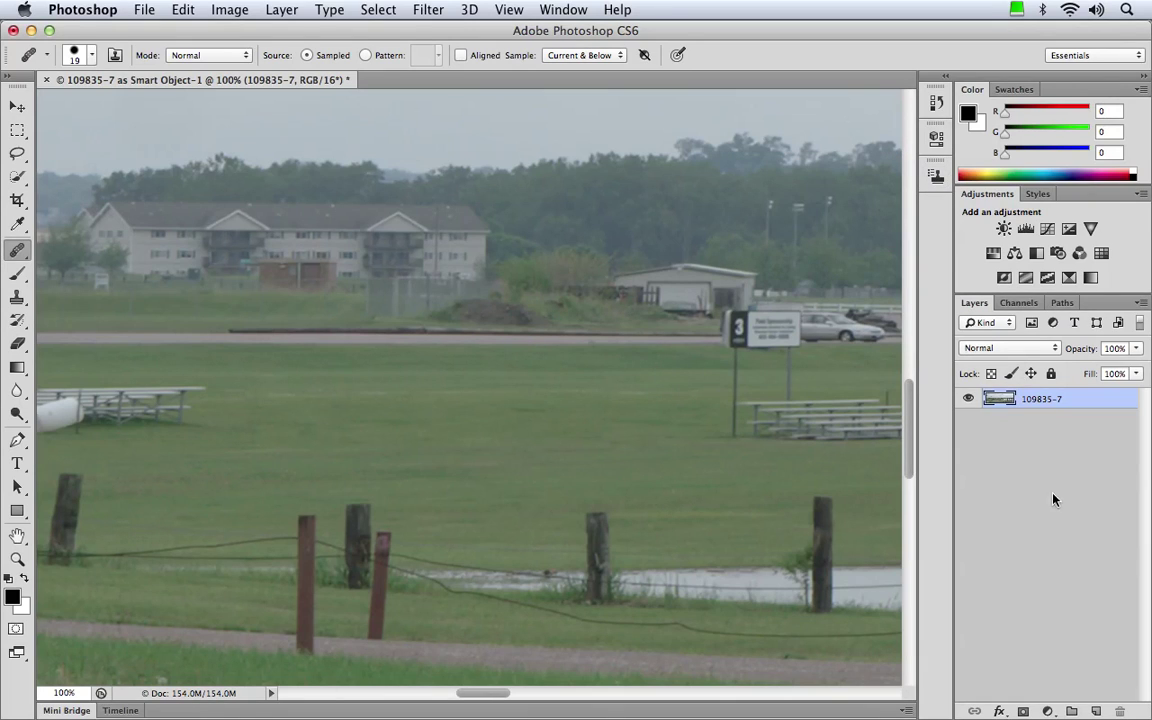
# Step: Add a new empty layer above the 109835-7 layer and set its opacity to 50%
pyautogui.press('super+alt+shift+n')
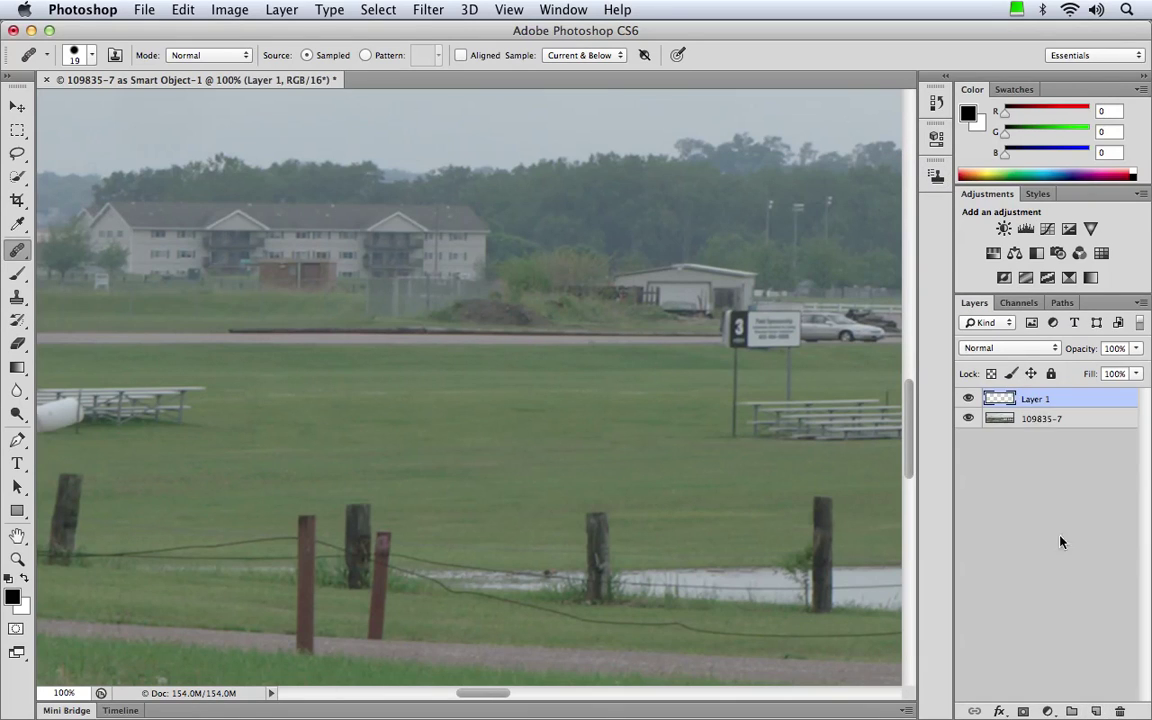
pyautogui.click(1137, 349)
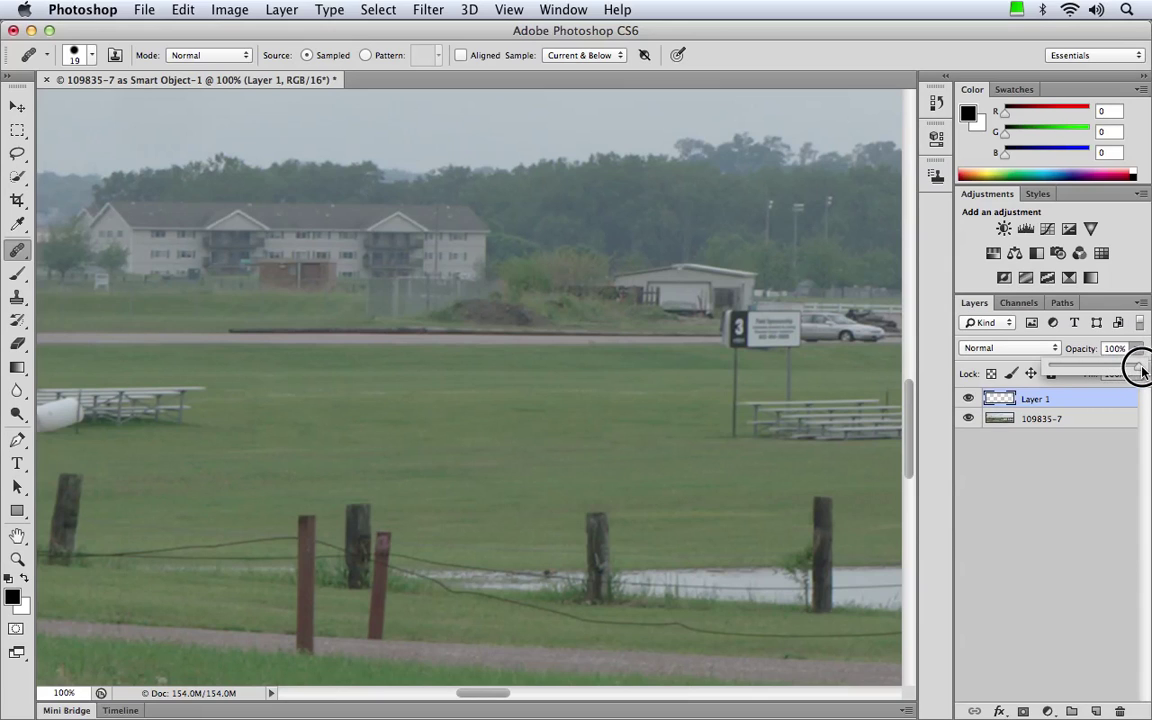
pyautogui.click(1103, 458)
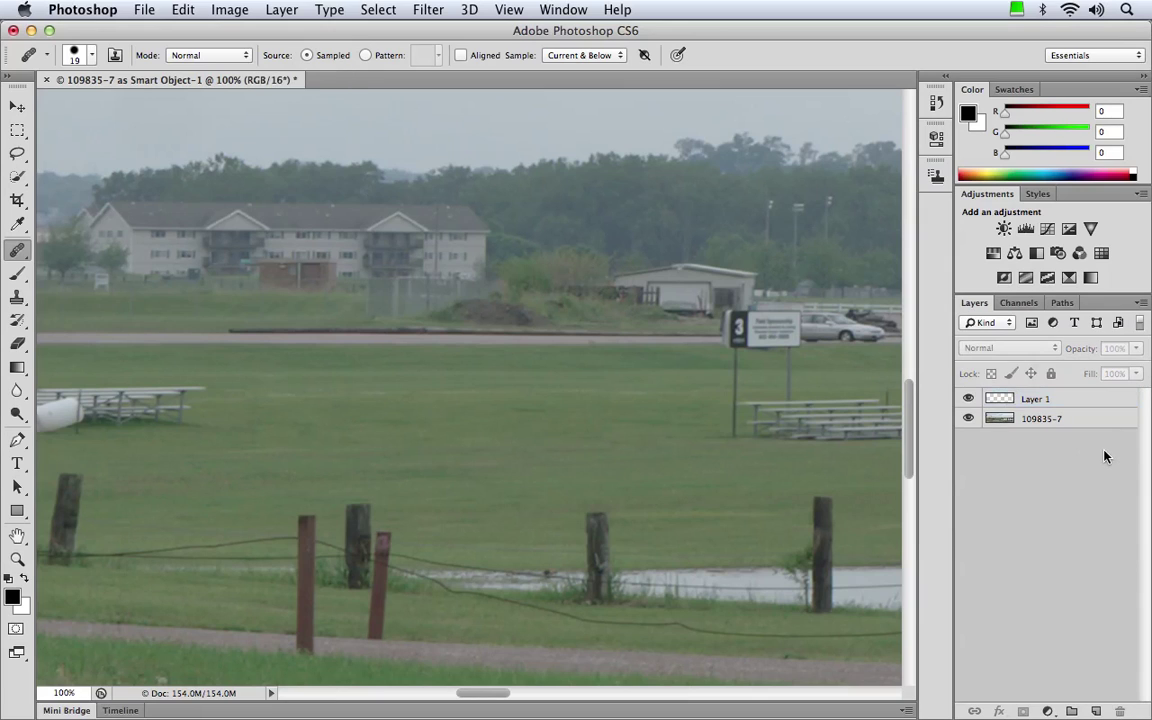
pyautogui.click(1003, 401)
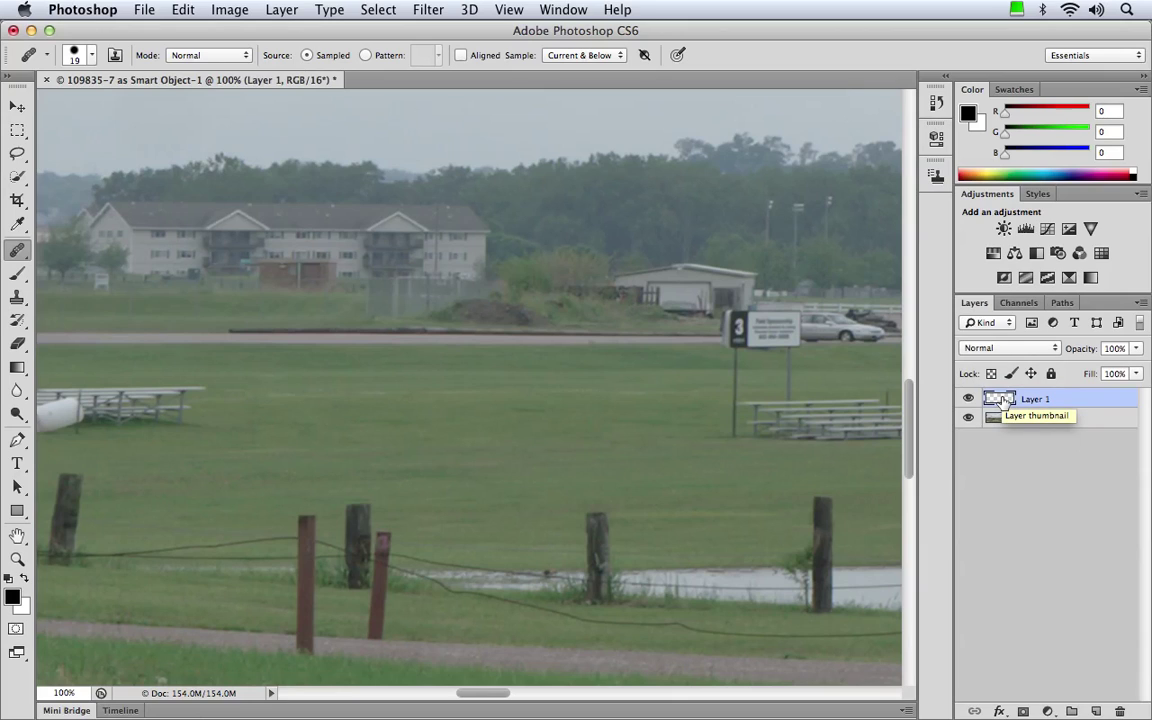
pyautogui.click(1122, 348)
pyautogui.write('5')
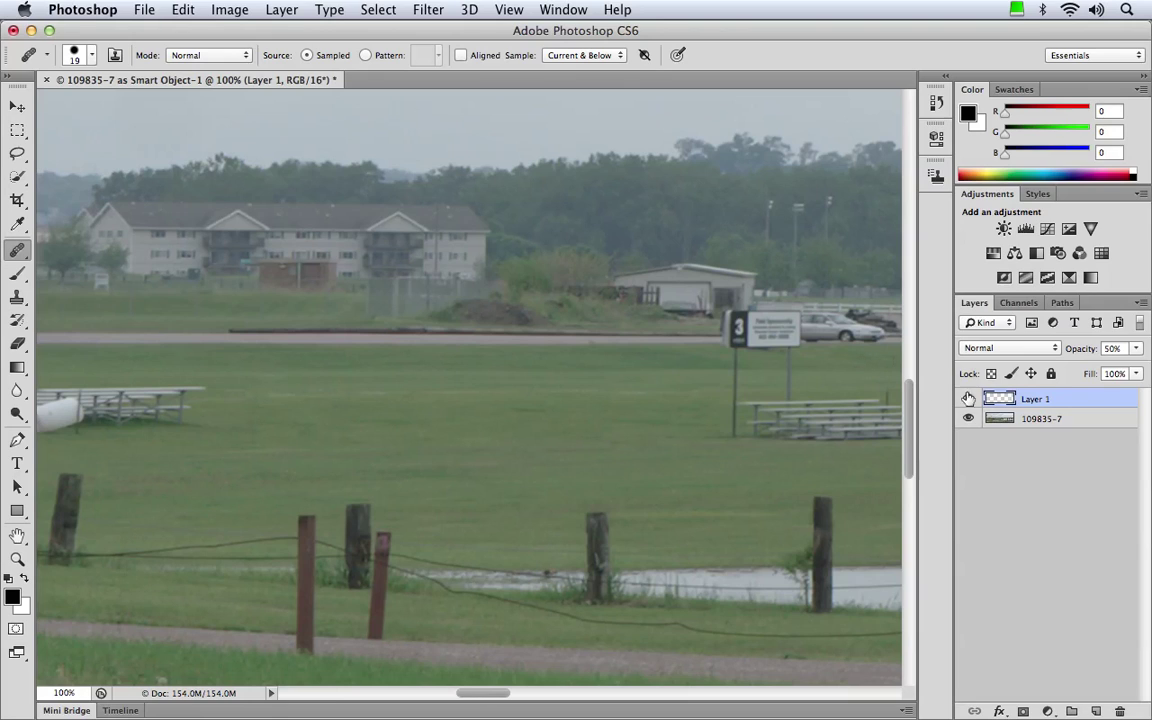
# Step: Add a second empty layer above the 50% opacity layer and leave the new layer selected
pyautogui.click(1097, 711)
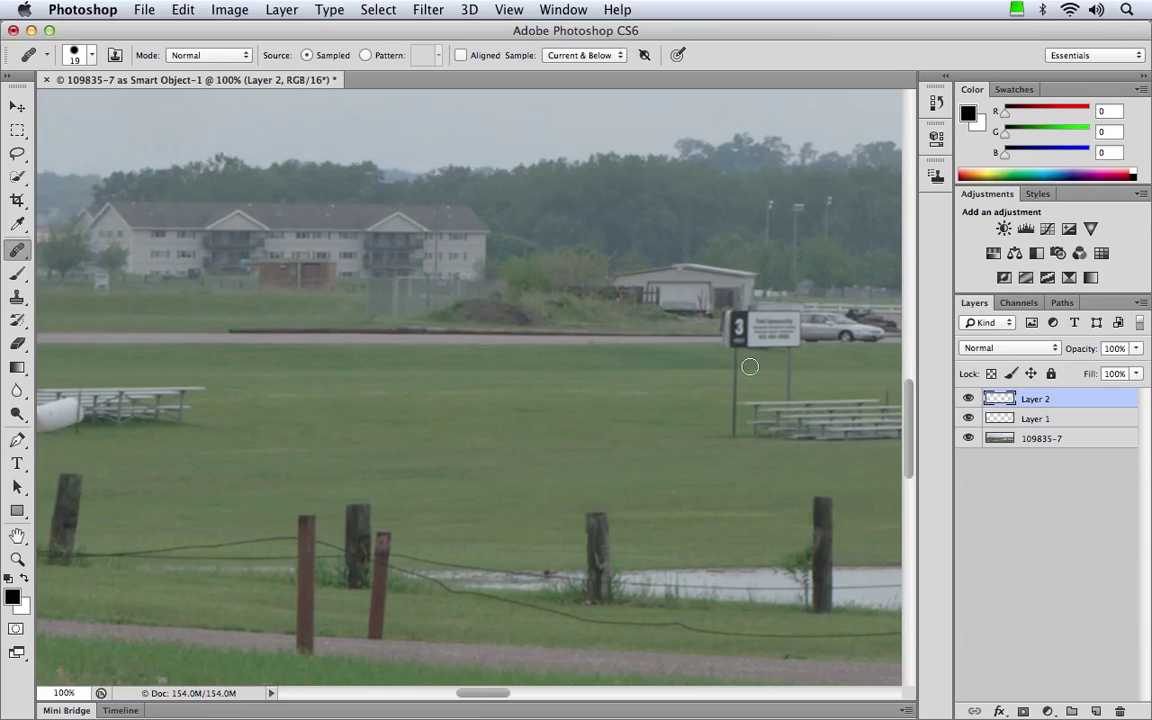
pyautogui.click(1036, 420)
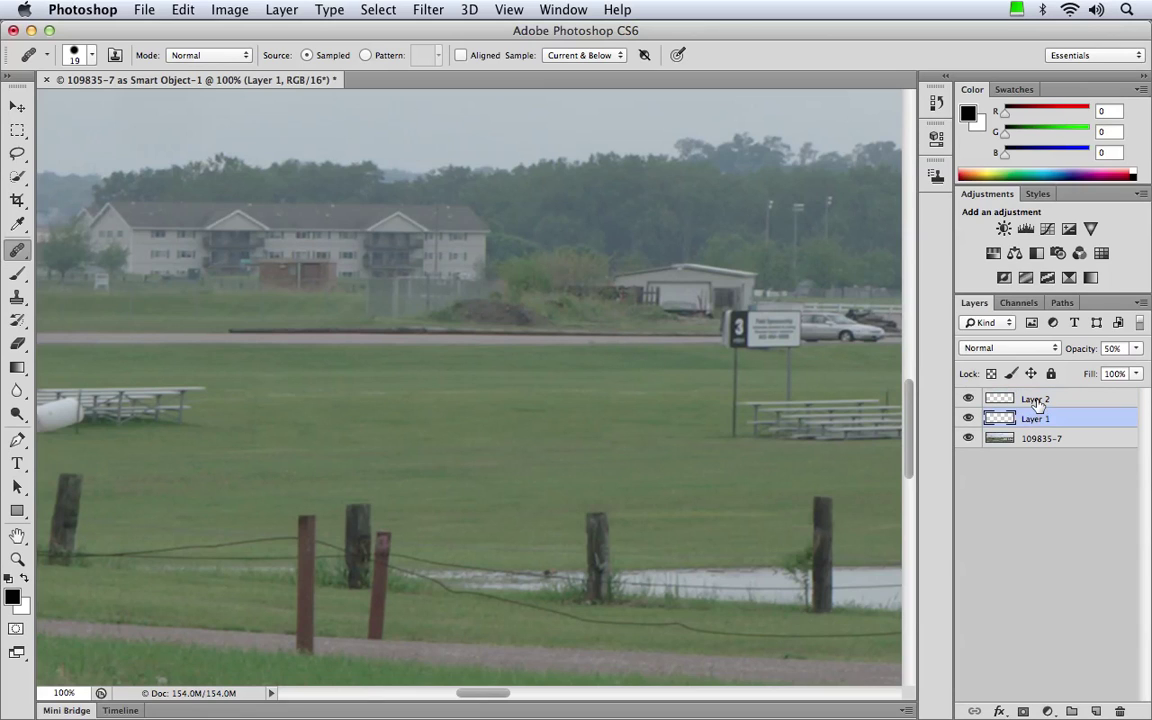
pyautogui.click(1036, 400)
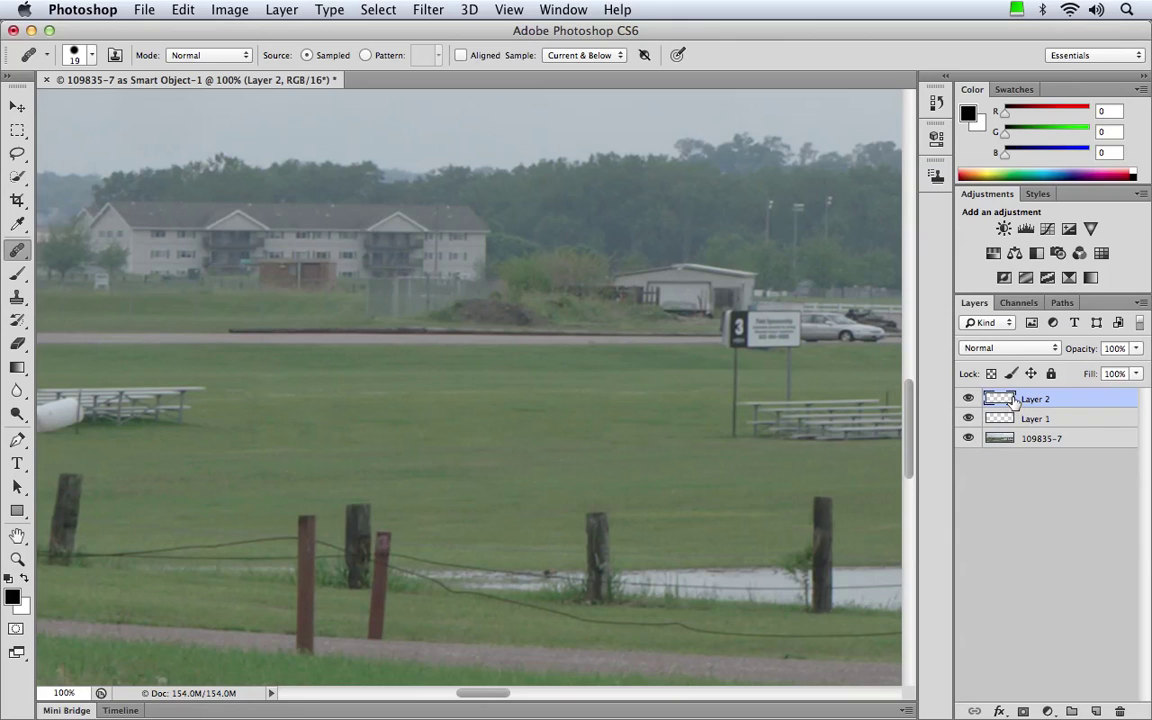
# Step: Save the layered panorama and switch to Lightroom
pyautogui.click(145, 9)
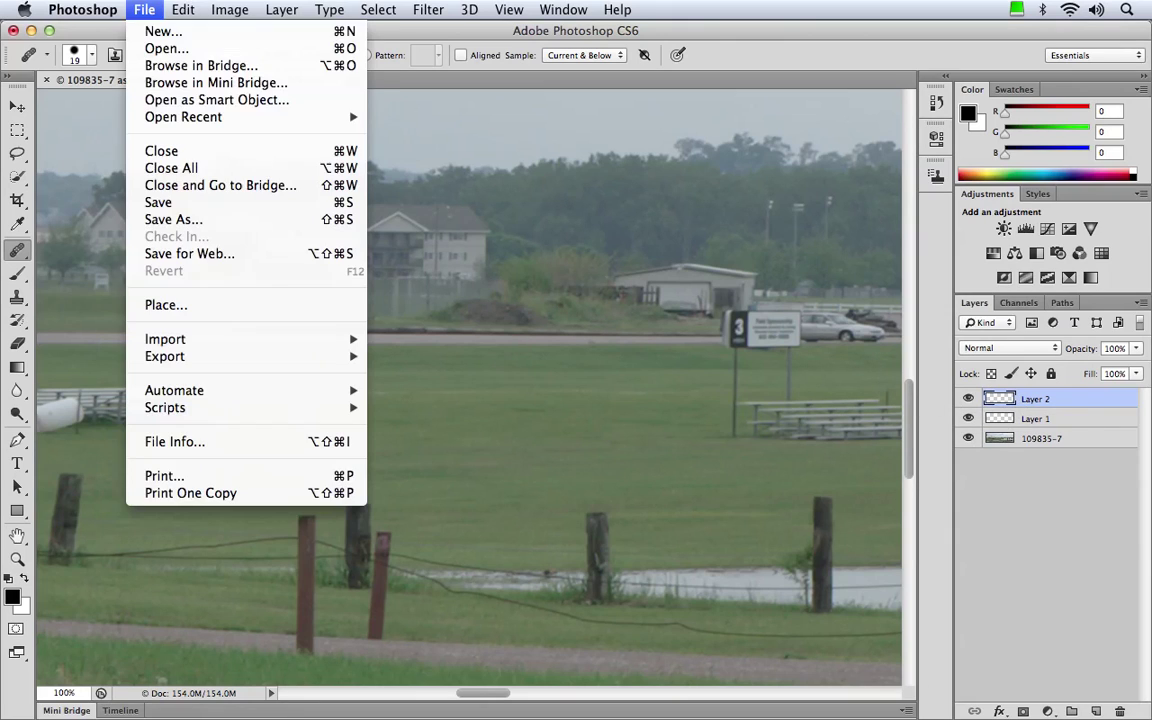
pyautogui.click(160, 202)
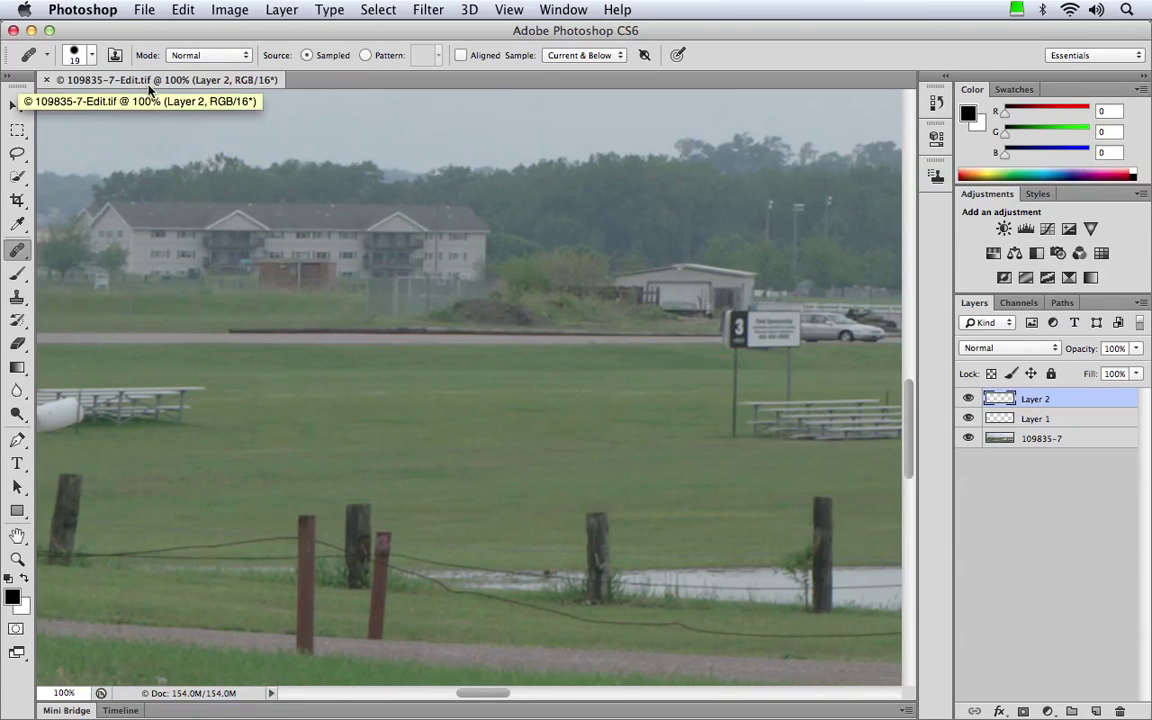
pyautogui.press('super+Tab')
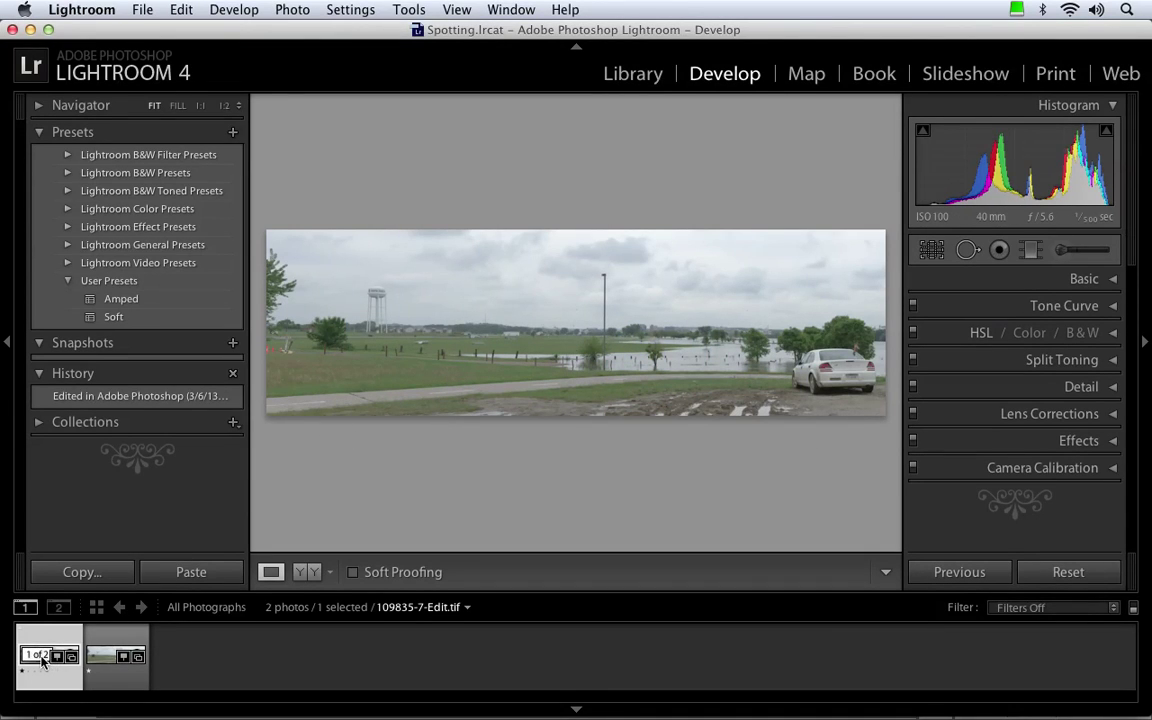
# Step: Compare the barrel area of 109835-7-Edit.tif with the original 109835-7.tif at 1:1, ending on the edited version
pyautogui.click(425, 345)
pyautogui.moveTo(470, 350); pyautogui.dragTo(386, 339)
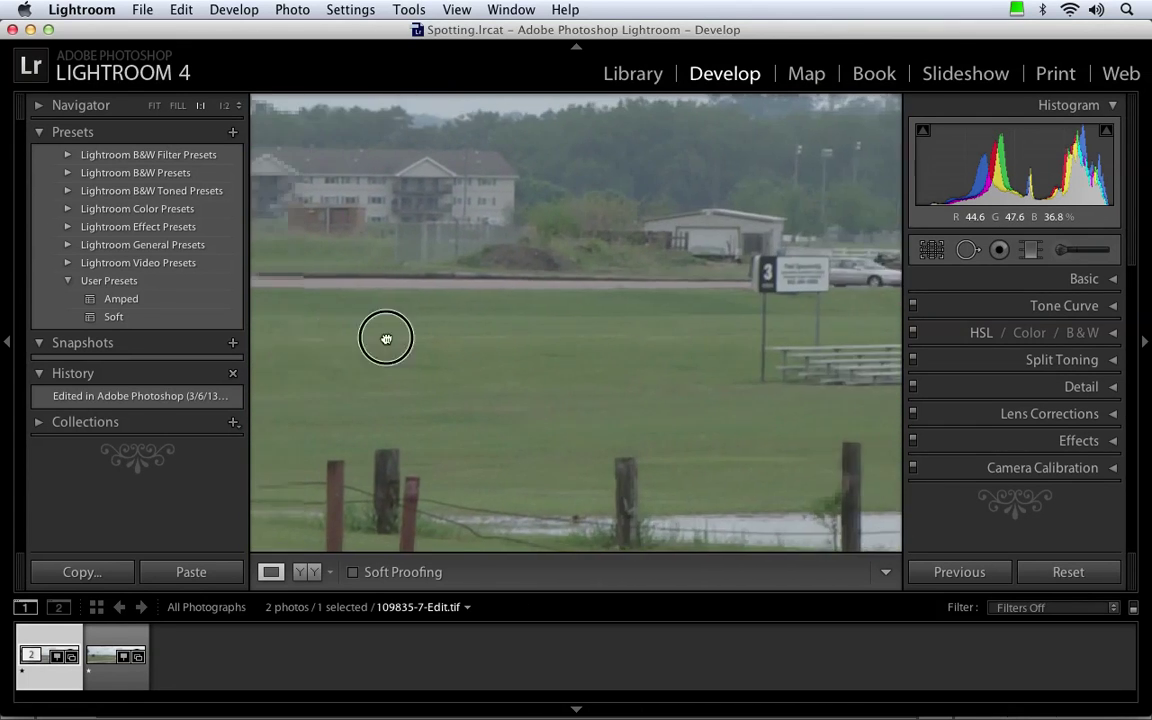
pyautogui.click(386, 339)
pyautogui.click(113, 645)
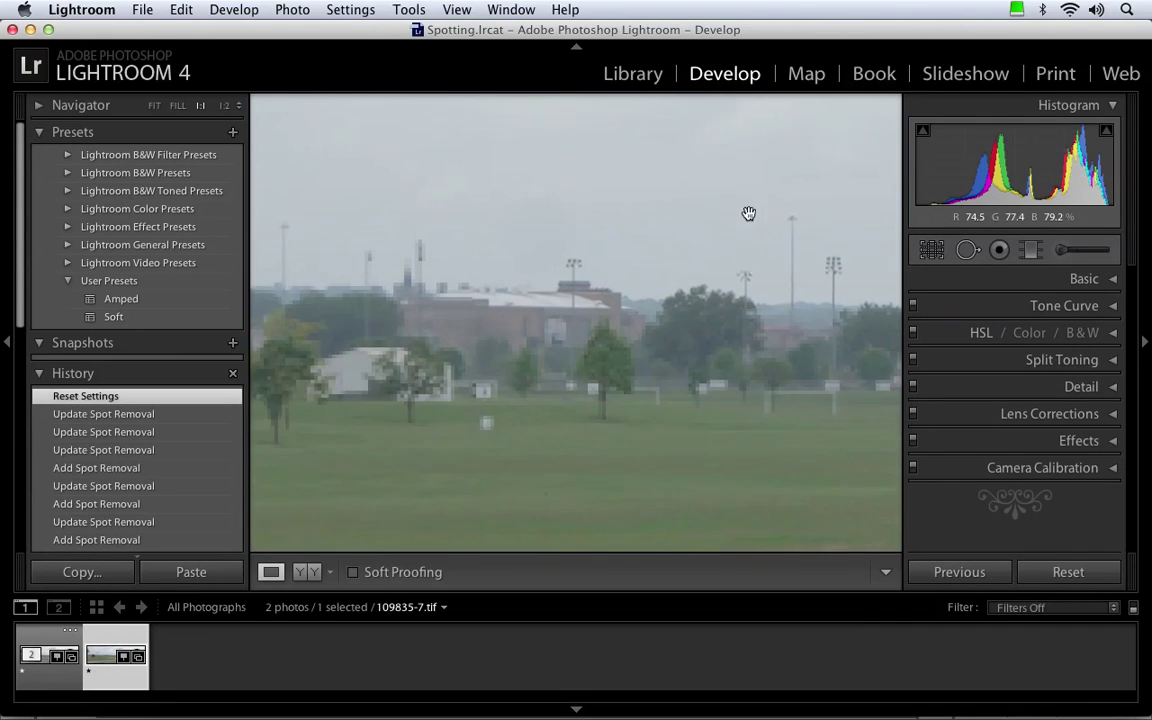
pyautogui.click(717, 393)
pyautogui.moveTo(717, 393); pyautogui.dragTo(860, 381)
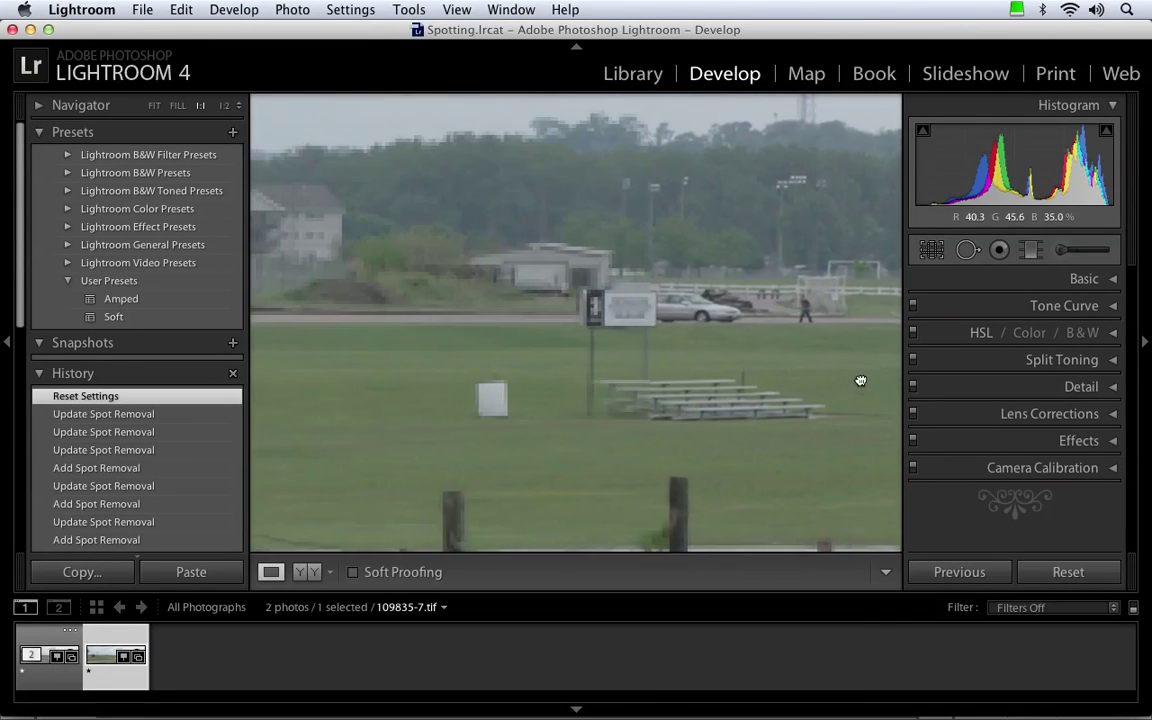
pyautogui.moveTo(417, 393); pyautogui.dragTo(681, 368)
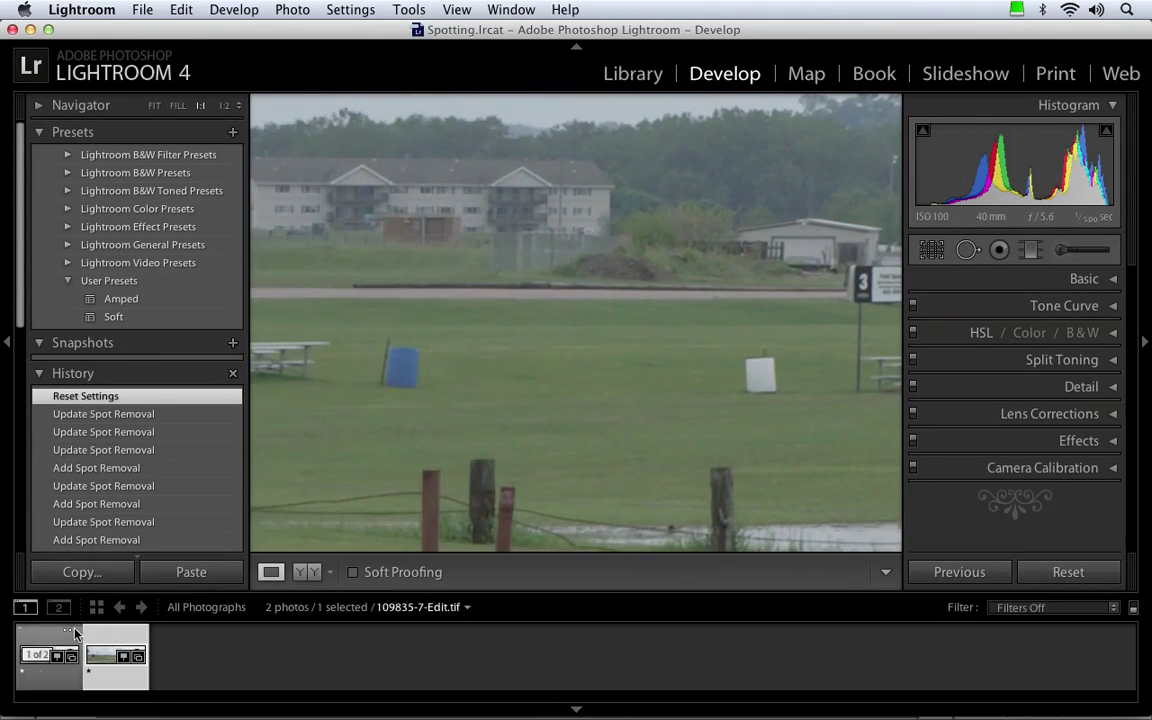
pyautogui.click(40, 645)
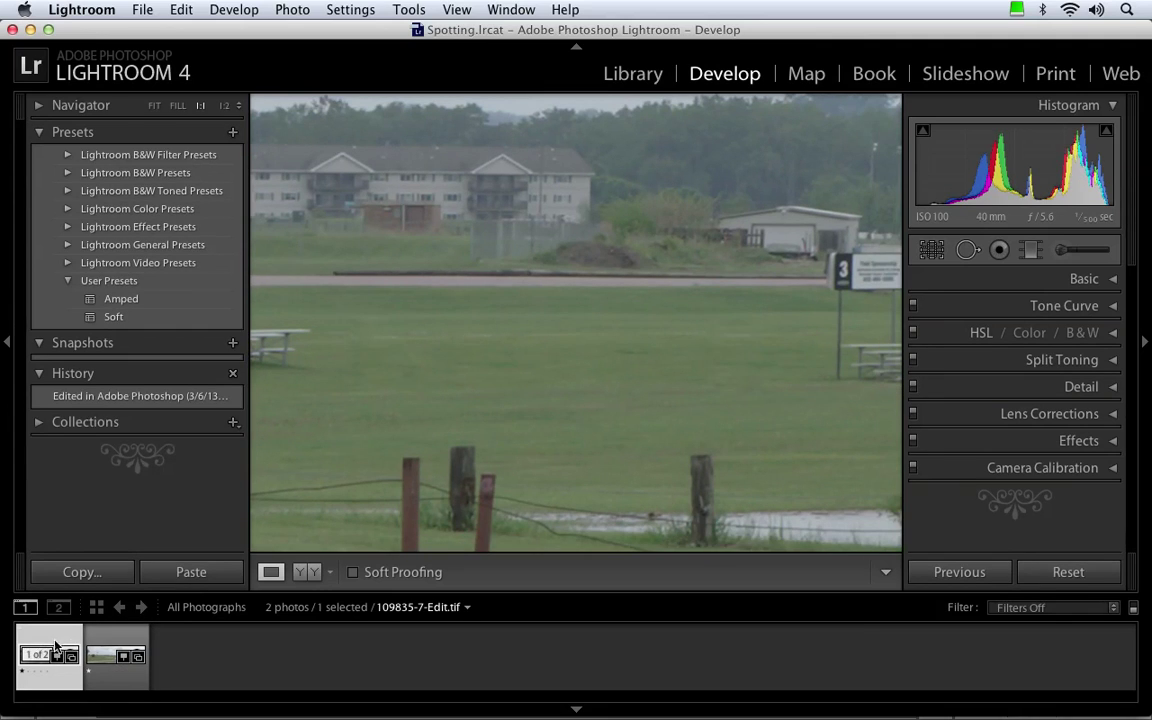